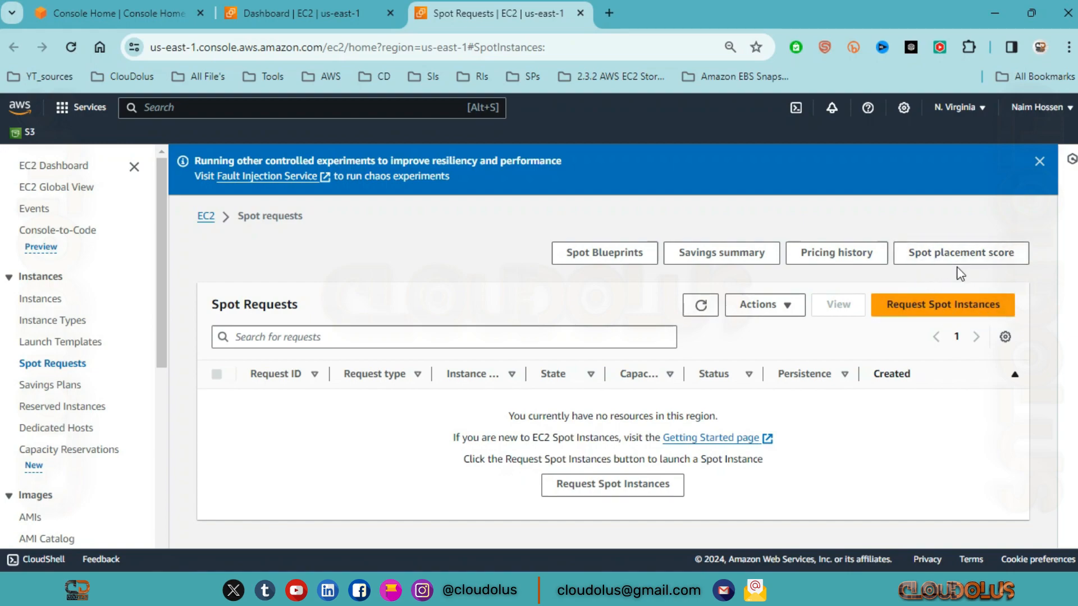
# Step: Open the Spot placement score page and start entering the target capacity and instance type requirements
pyautogui.click(971, 255)
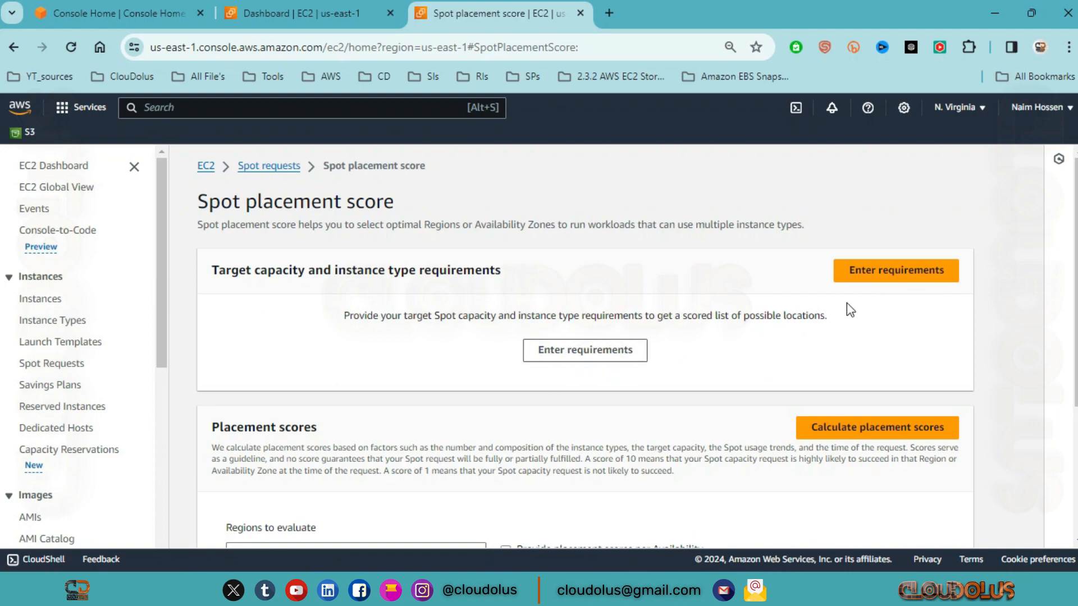
pyautogui.click(890, 273)
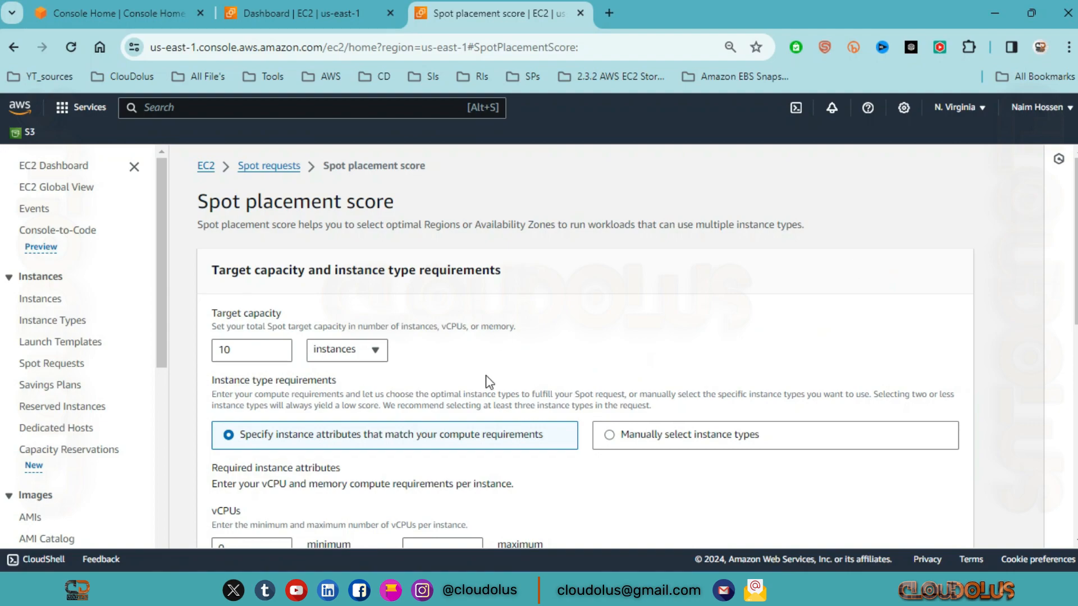
# Step: Examine the target capacity setting and the units it can be expressed in
pyautogui.scroll(-2, 264, 342)
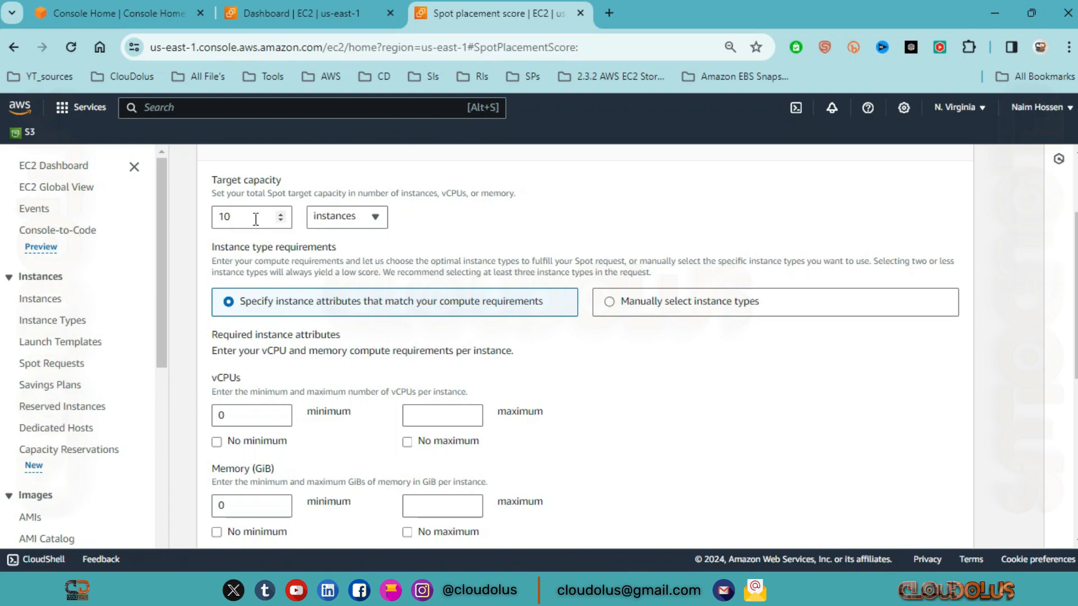
pyautogui.click(373, 217)
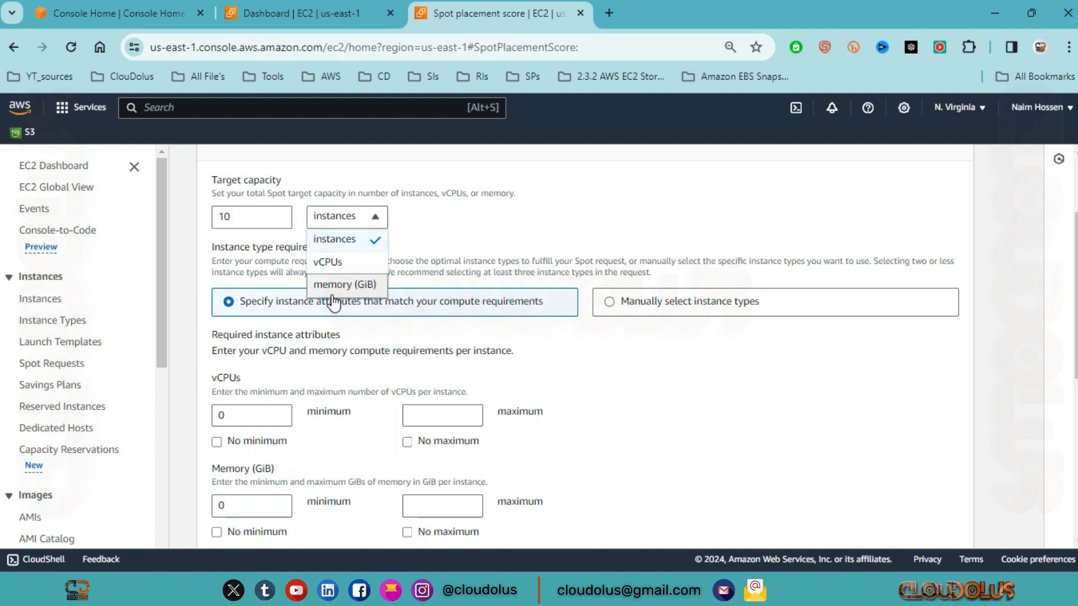
pyautogui.click(375, 220)
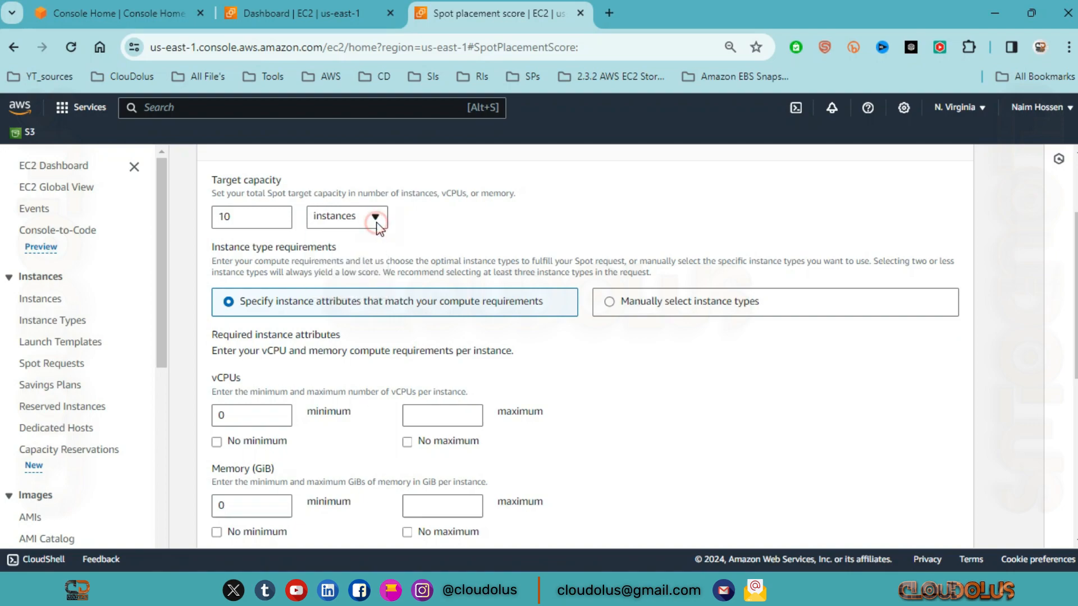
pyautogui.moveTo(264, 183); pyautogui.dragTo(203, 184)
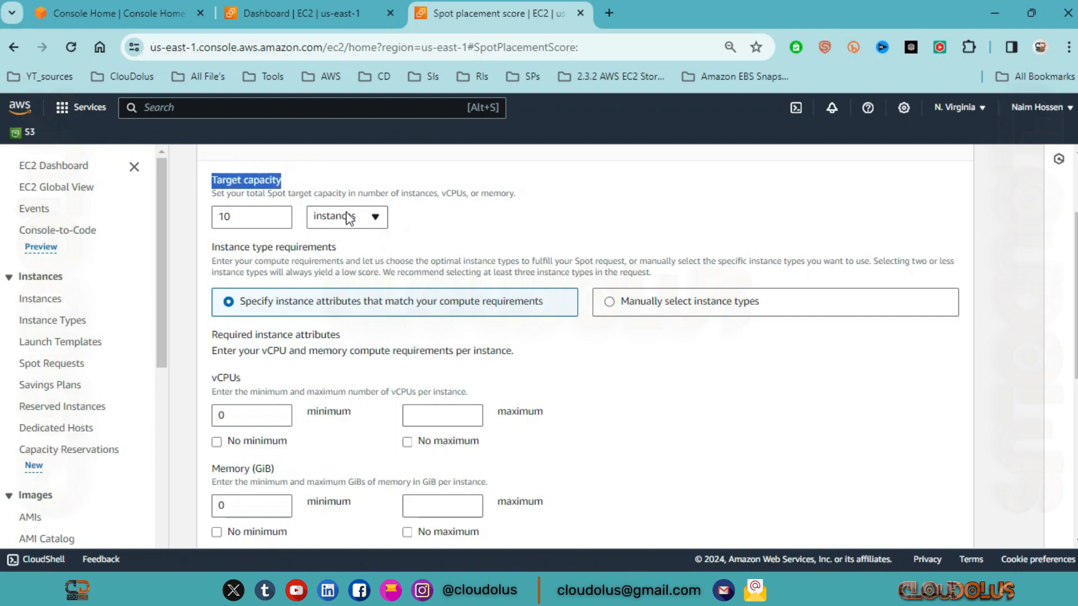
pyautogui.click(294, 179)
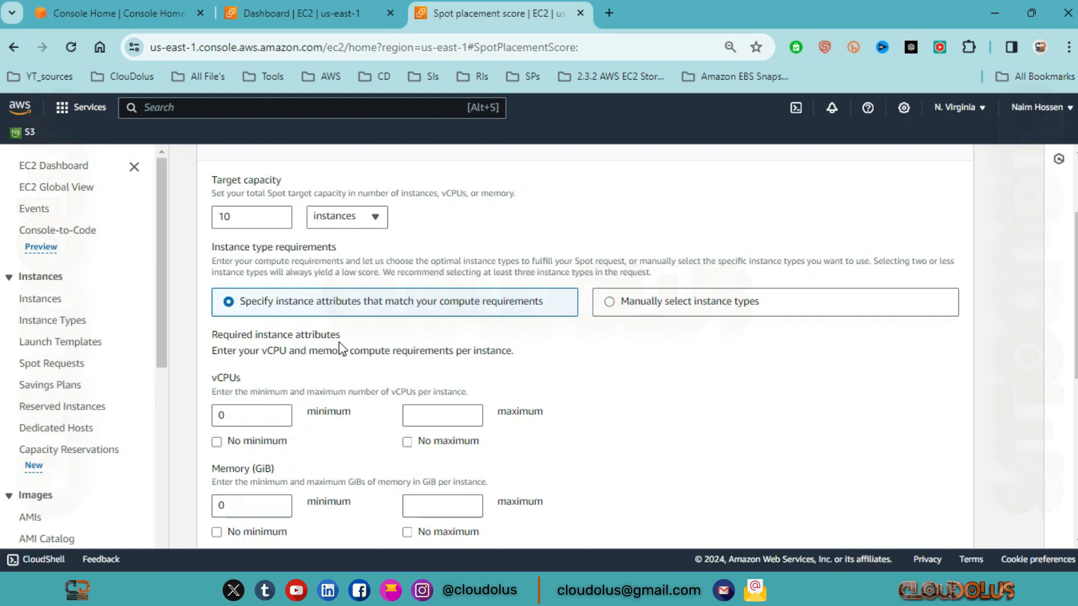
# Step: Review the required vCPU and memory attributes, the CPU architecture choices, and the optional additional instance attributes
pyautogui.scroll(-2, 331, 343)
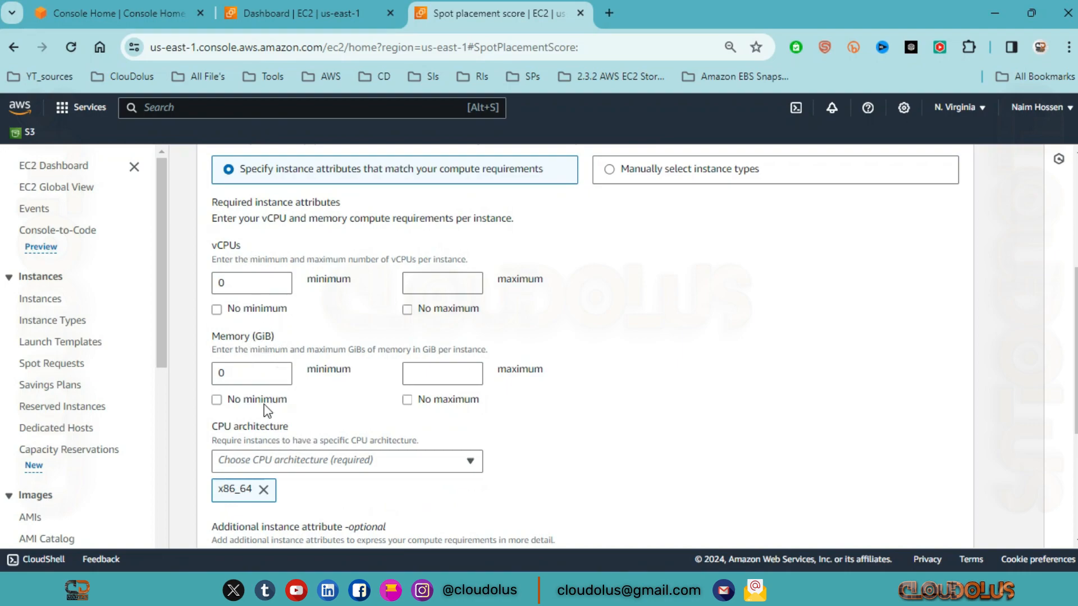
pyautogui.scroll(-2, 264, 404)
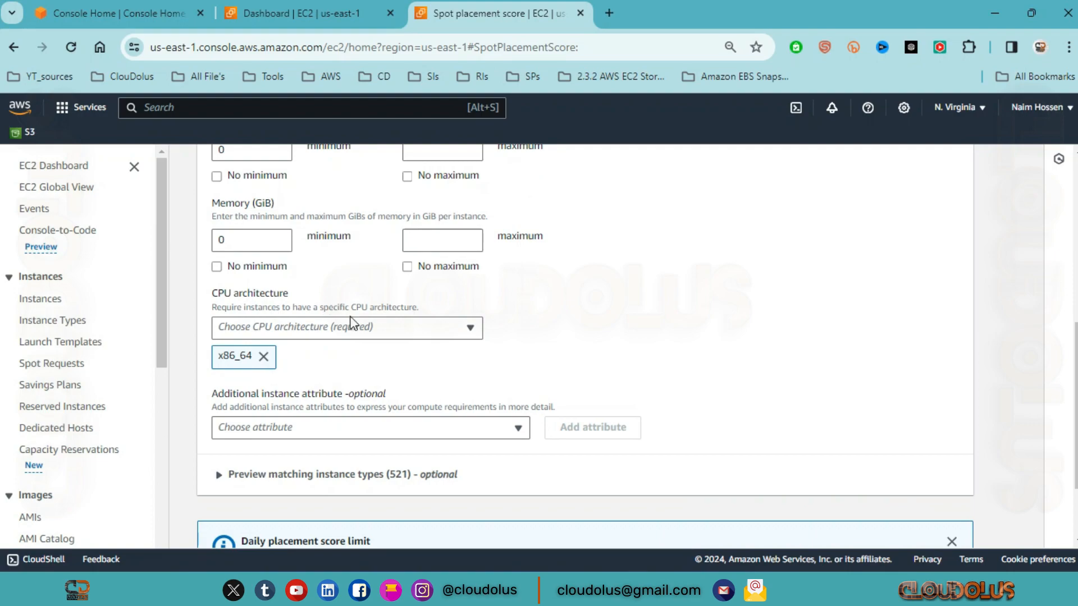
pyautogui.click(446, 331)
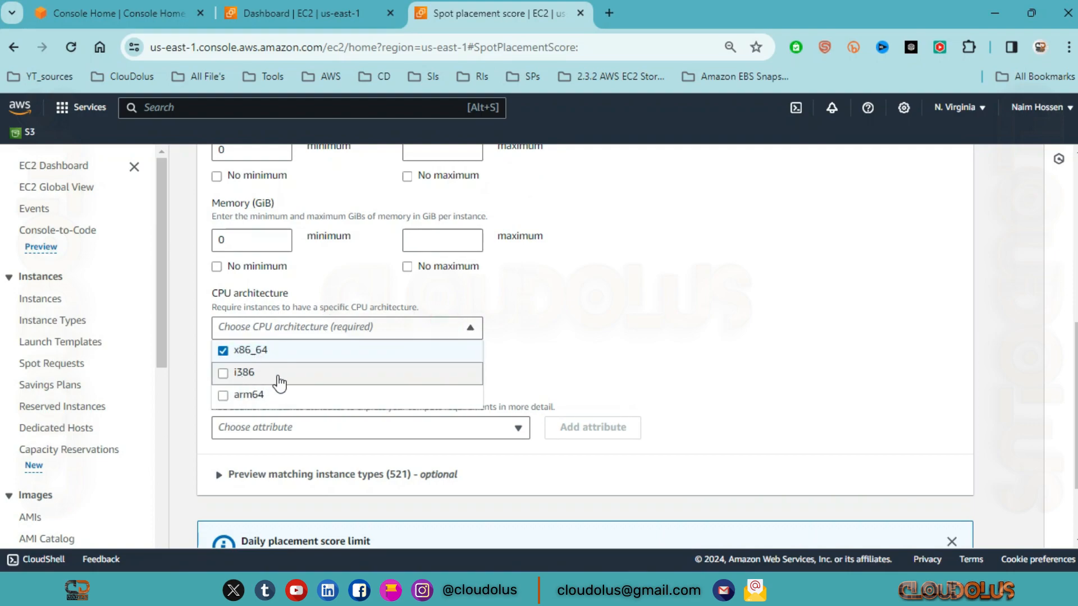
pyautogui.click(469, 329)
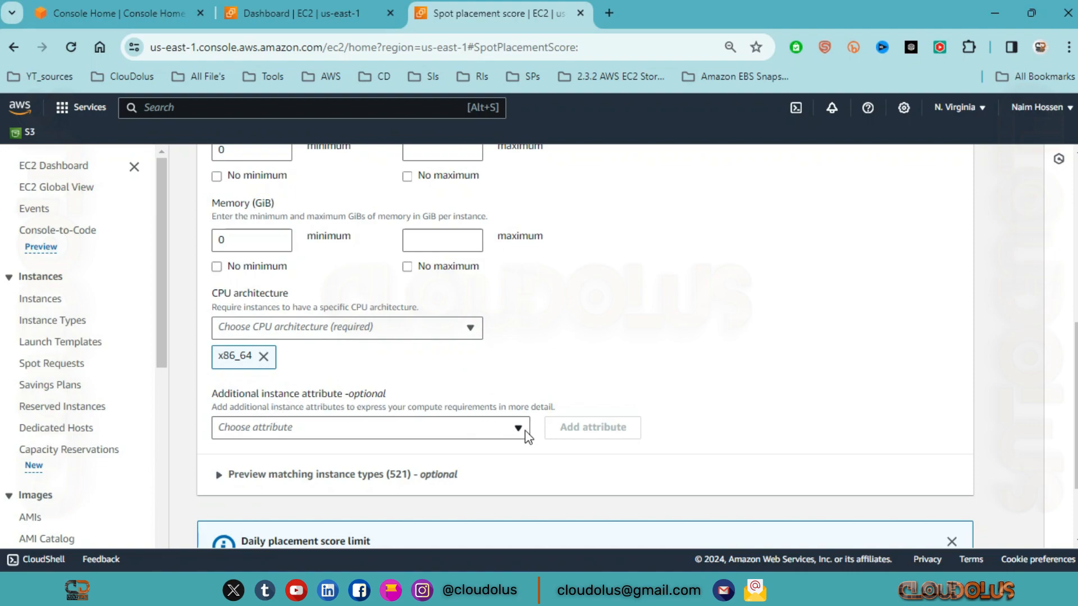
pyautogui.scroll(-2, 520, 430)
pyautogui.click(517, 318)
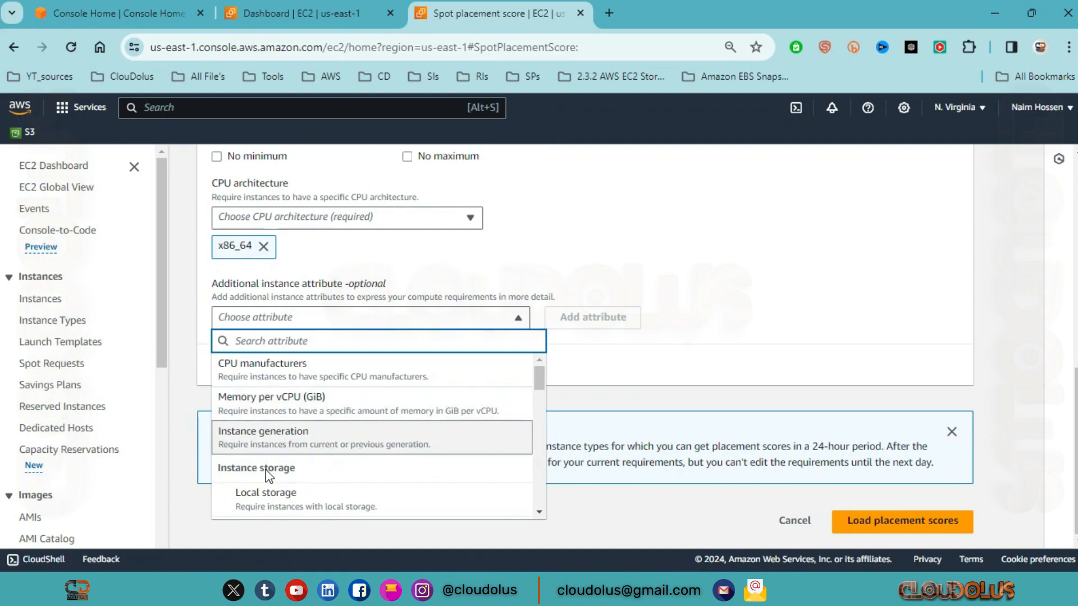
pyautogui.click(518, 318)
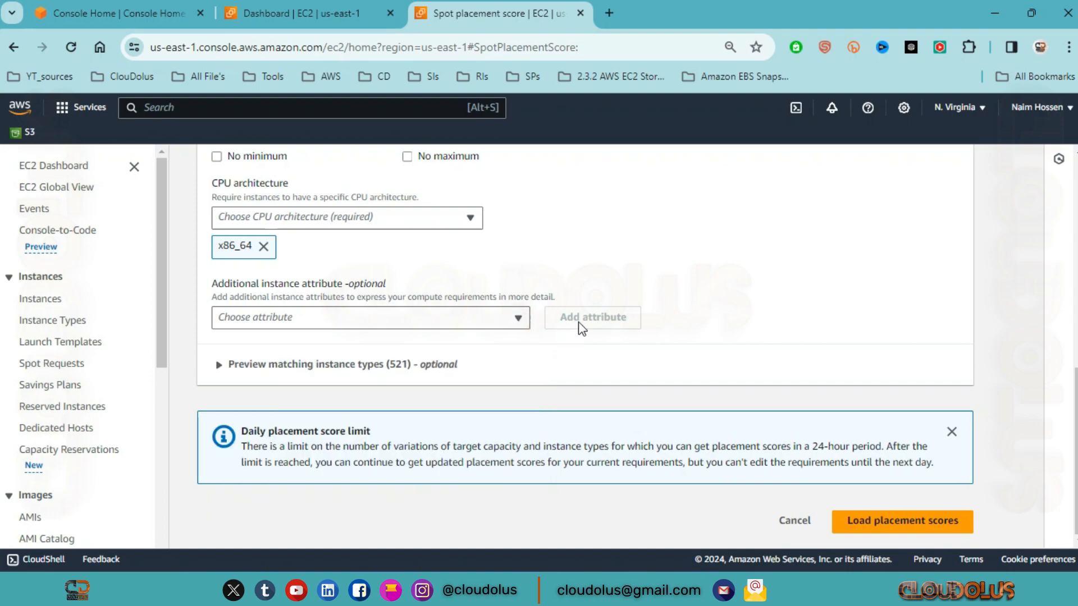
pyautogui.scroll(5, 578, 327)
pyautogui.scroll(-3, 579, 326)
pyautogui.scroll(3, 573, 317)
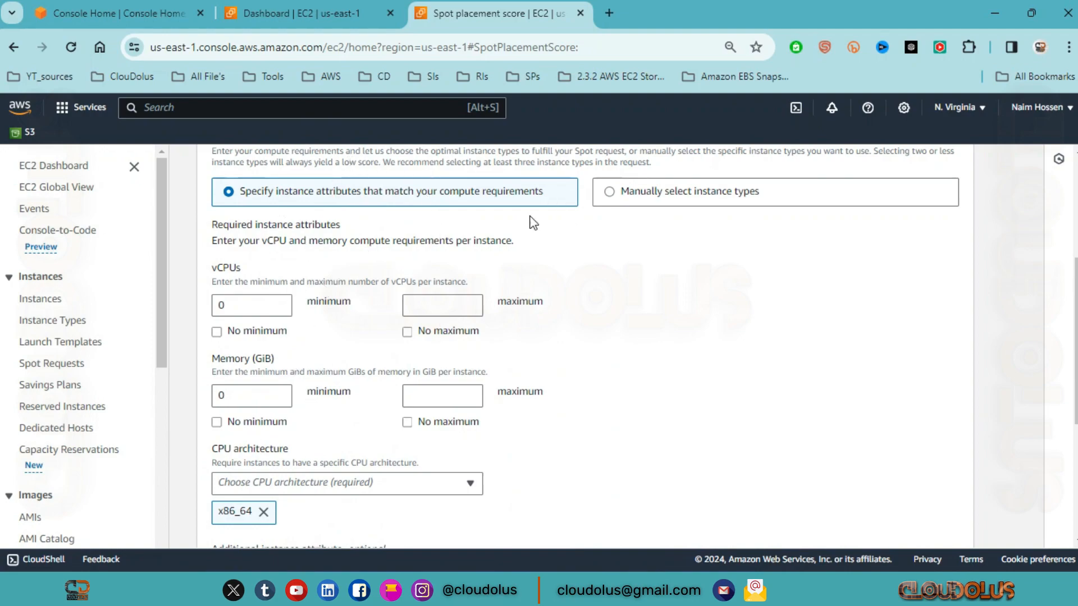
# Step: Switch to manual instance type selection, tick c3.2xlarge in the instance type list, and close the list without applying it
pyautogui.click(712, 192)
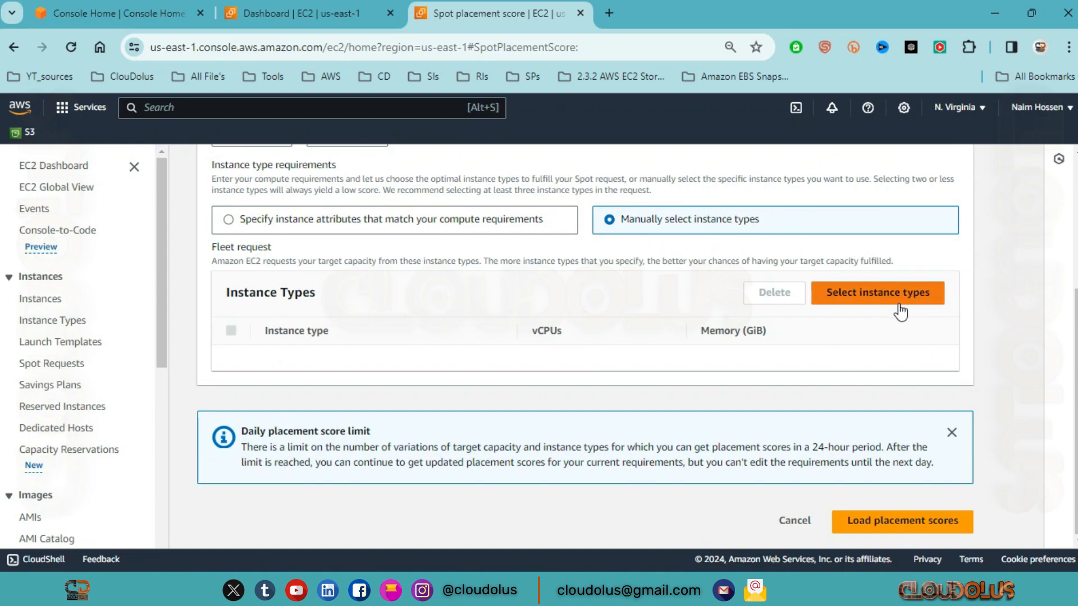
pyautogui.click(882, 306)
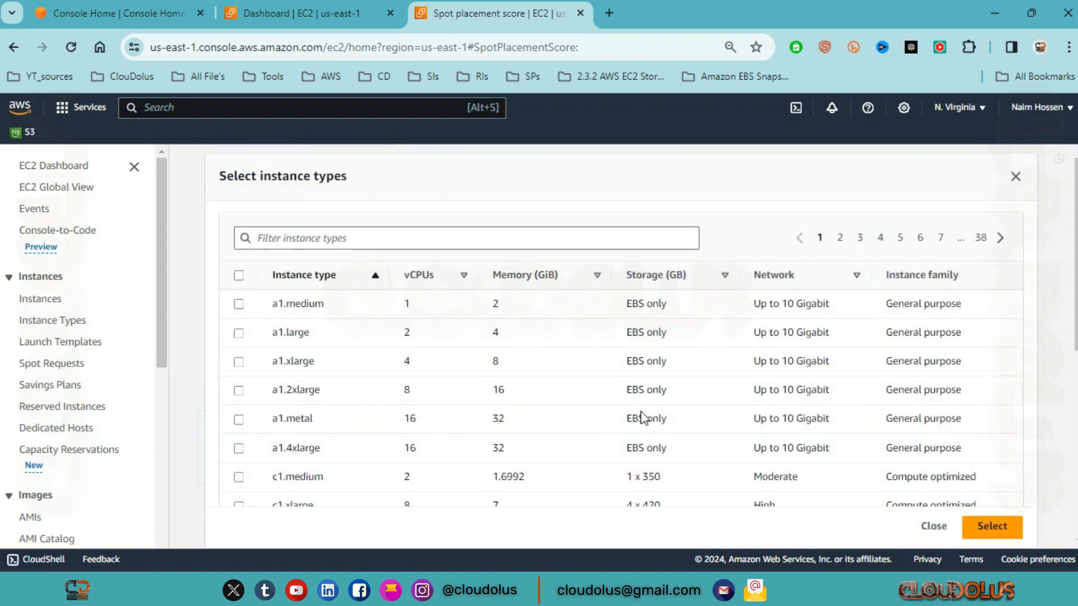
pyautogui.scroll(-3, 645, 415)
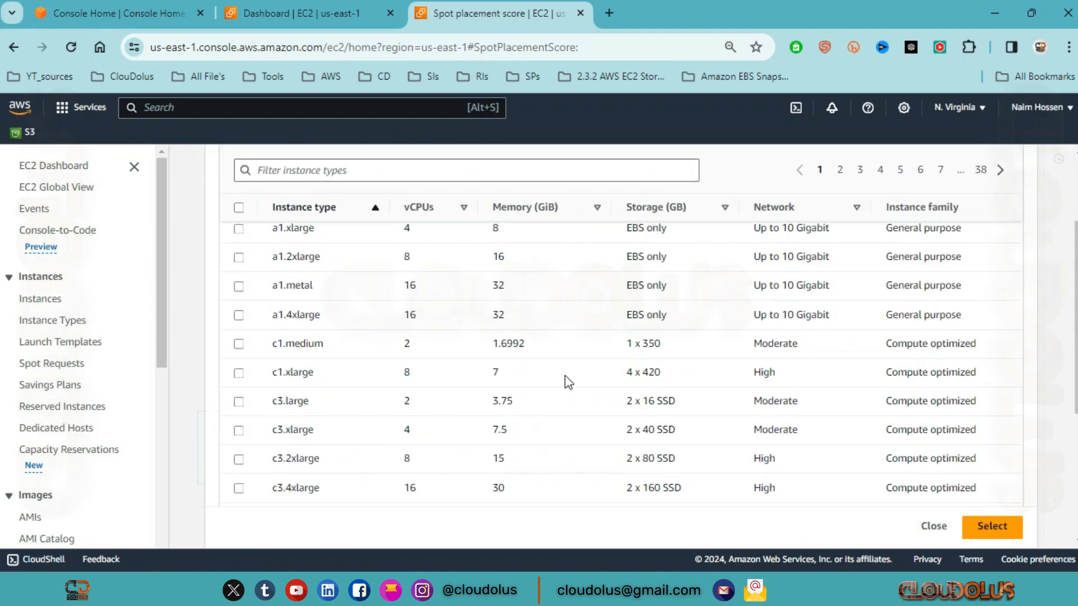
pyautogui.scroll(-3, 564, 375)
pyautogui.click(655, 323)
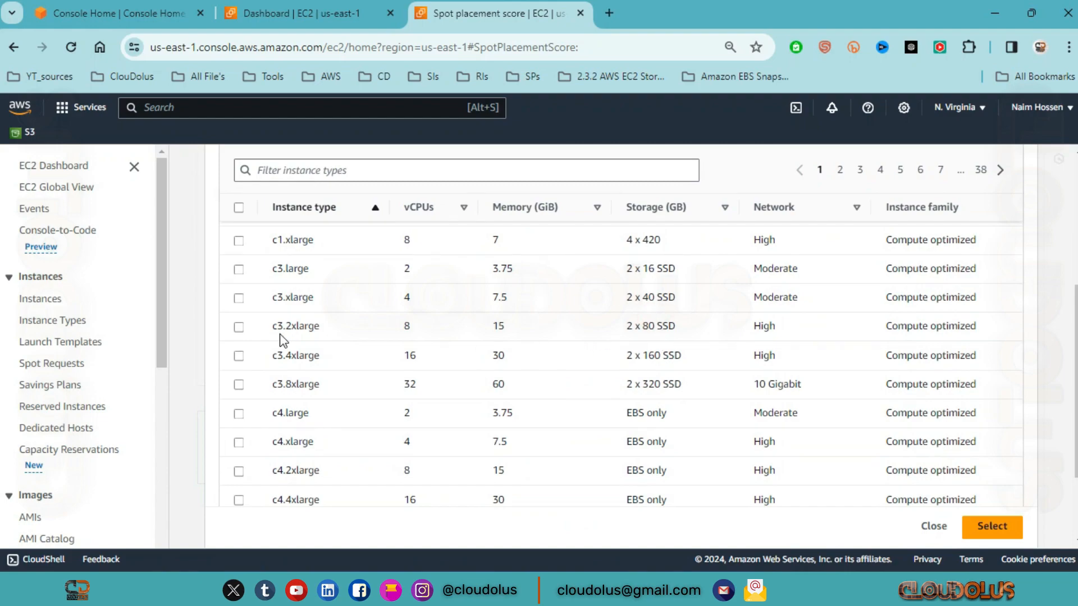
pyautogui.click(242, 329)
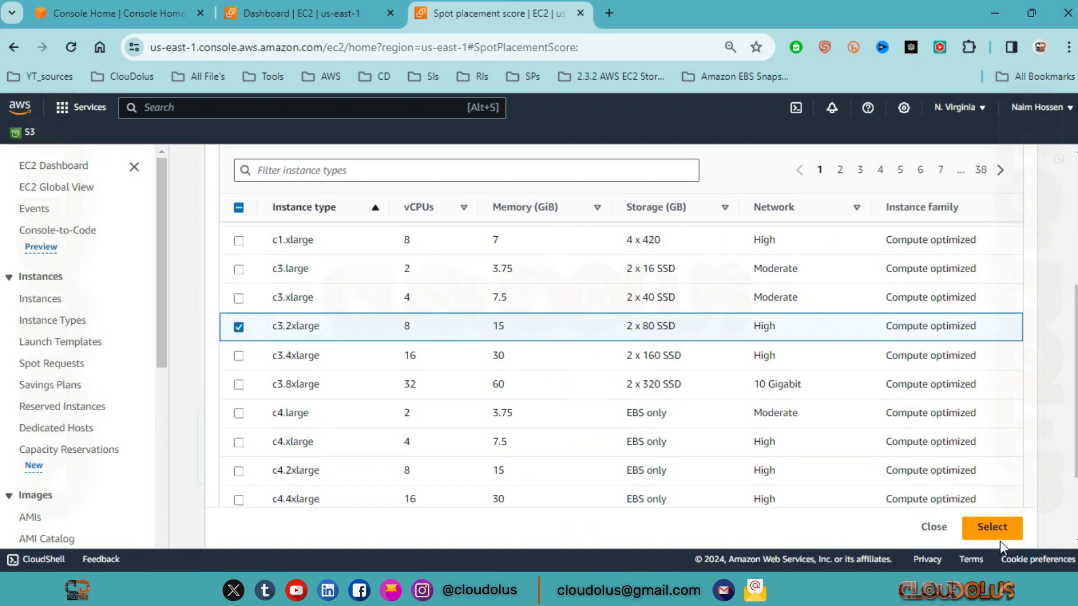
pyautogui.scroll(-3, 647, 398)
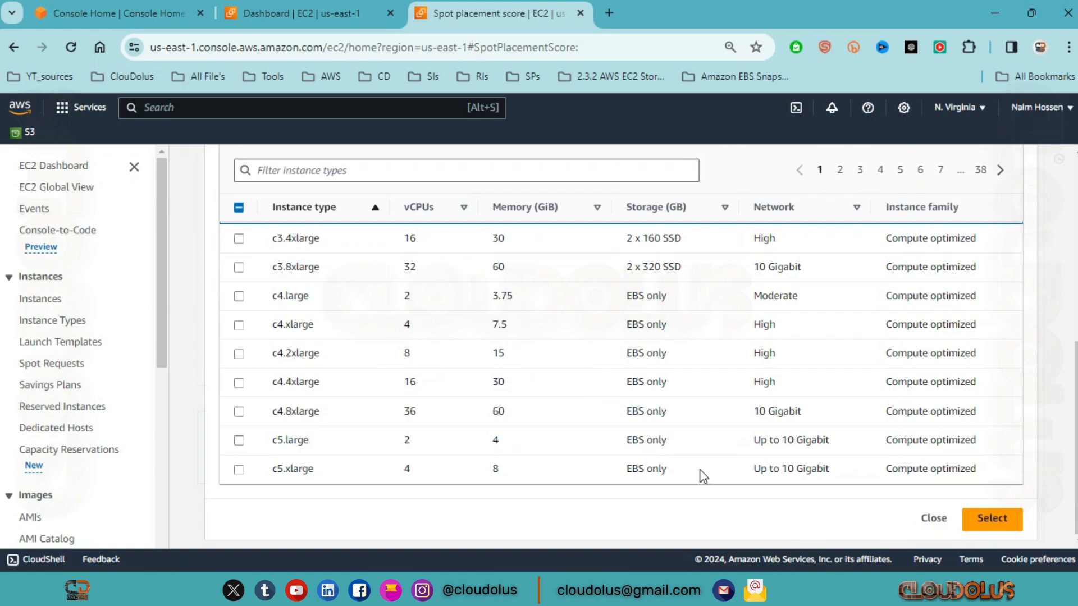
pyautogui.click(933, 519)
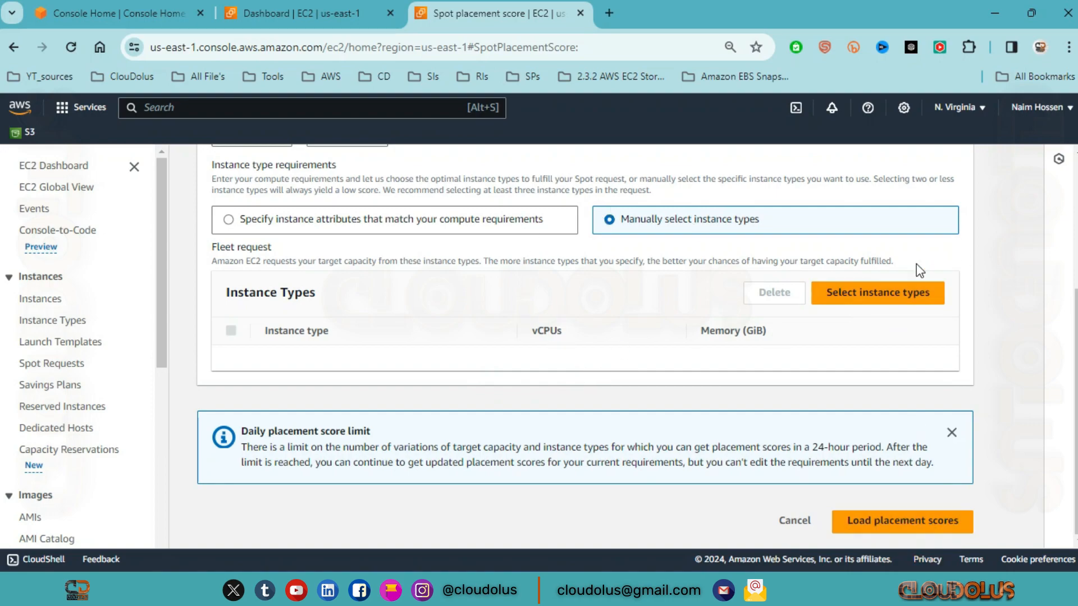
pyautogui.scroll(3, 842, 264)
pyautogui.scroll(-2, 712, 361)
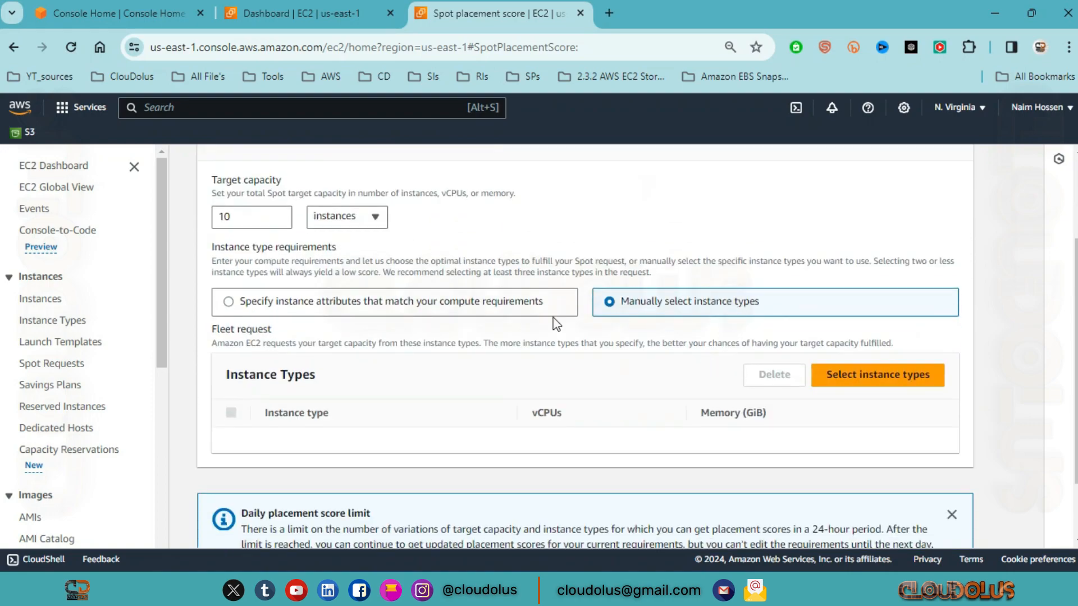
# Step: Choose to specify instance attributes that match the compute requirements, and load the placement scores
pyautogui.click(323, 312)
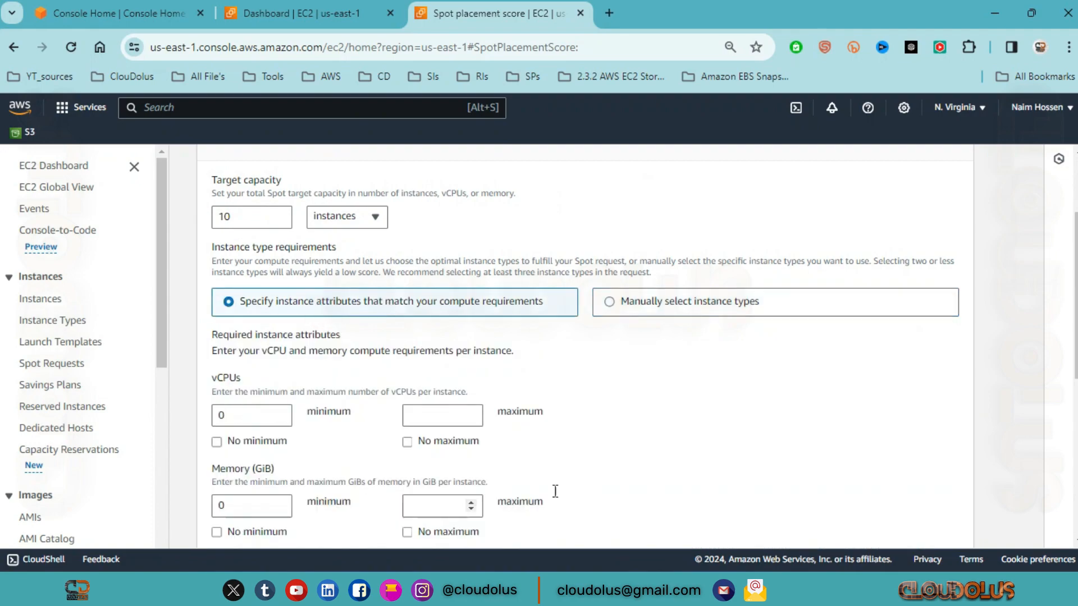
pyautogui.scroll(-7, 666, 278)
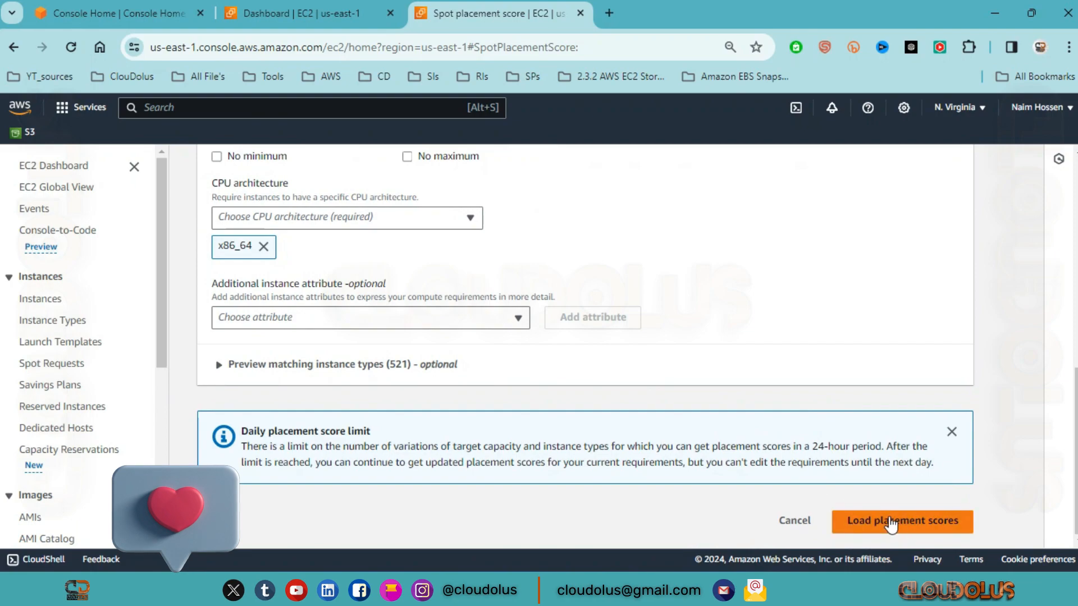
pyautogui.click(934, 522)
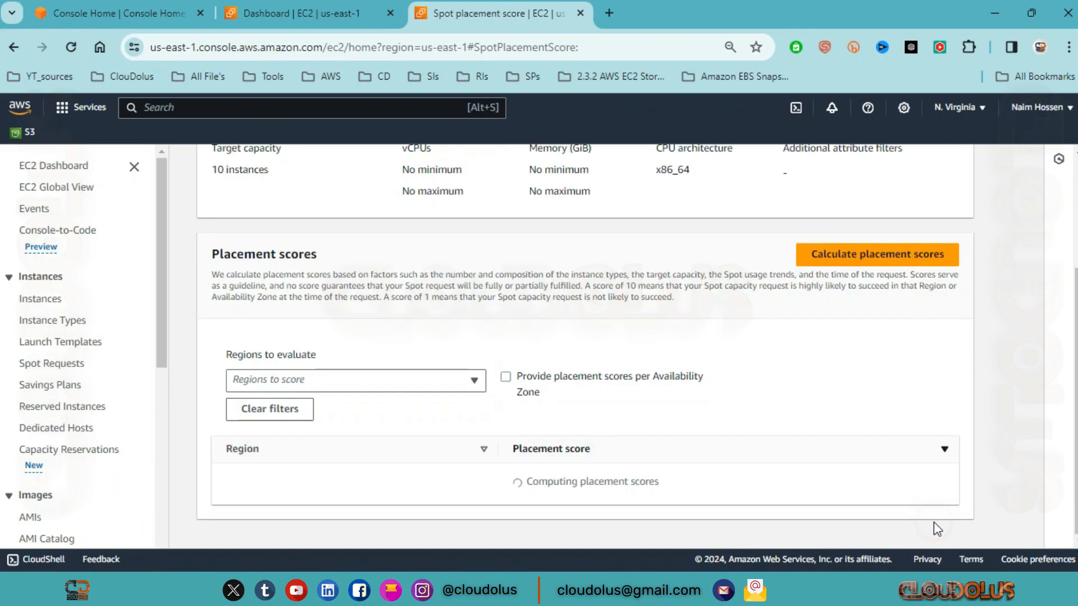
# Step: Review the placement score listed for each Region
pyautogui.scroll(-5, 610, 380)
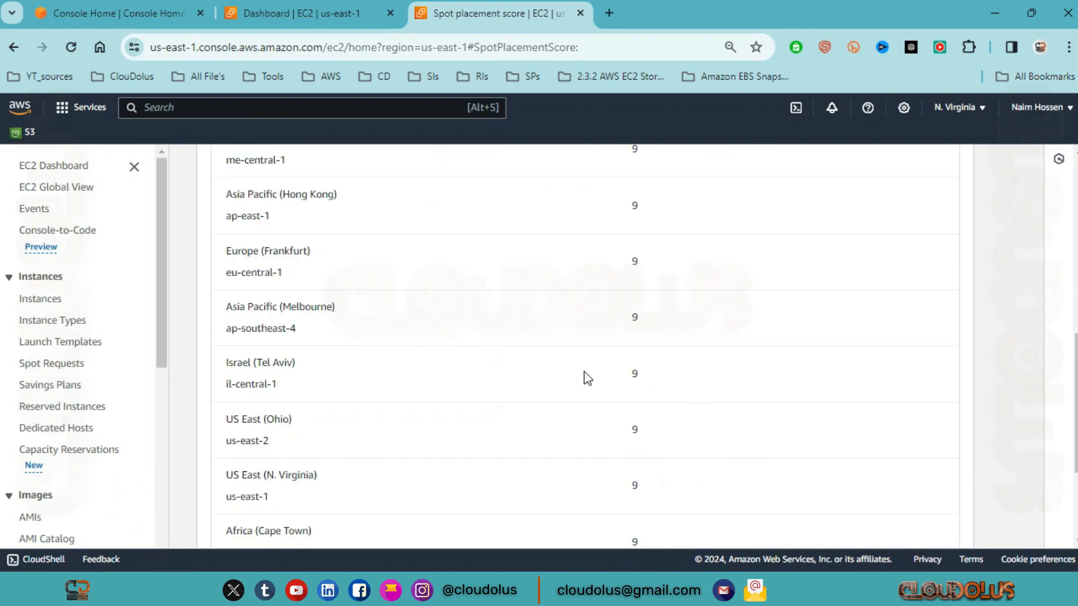
pyautogui.scroll(5, 583, 373)
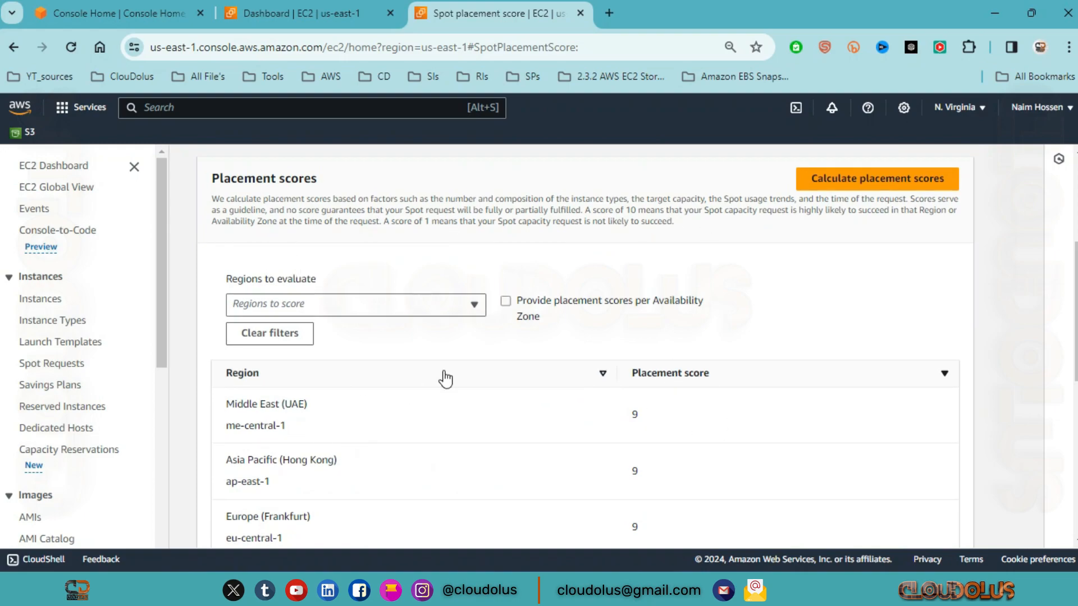
pyautogui.scroll(-2, 275, 400)
pyautogui.scroll(-1, 279, 398)
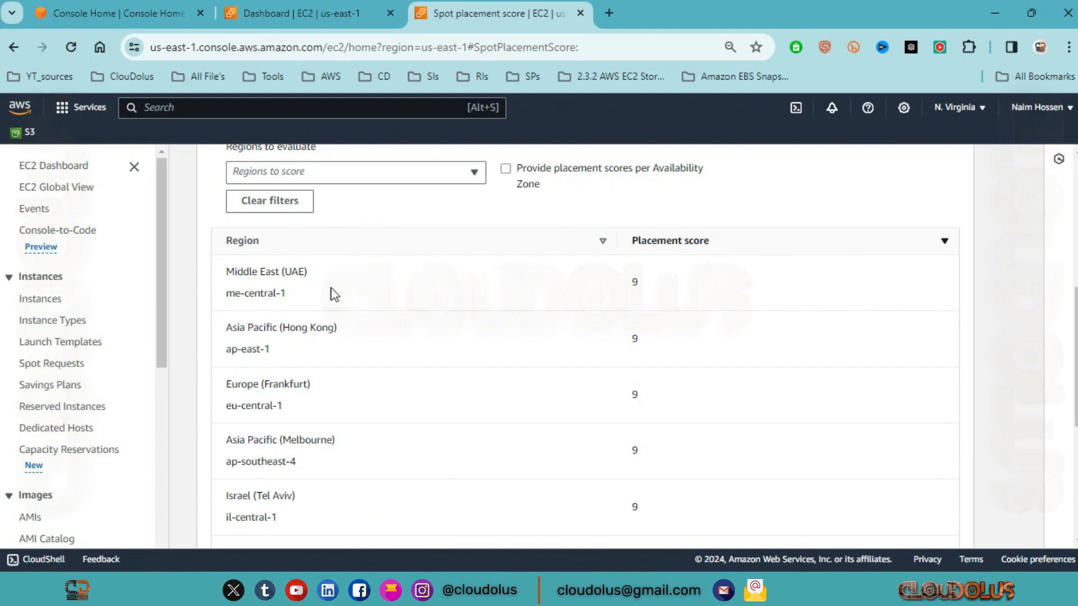
pyautogui.scroll(3, 456, 287)
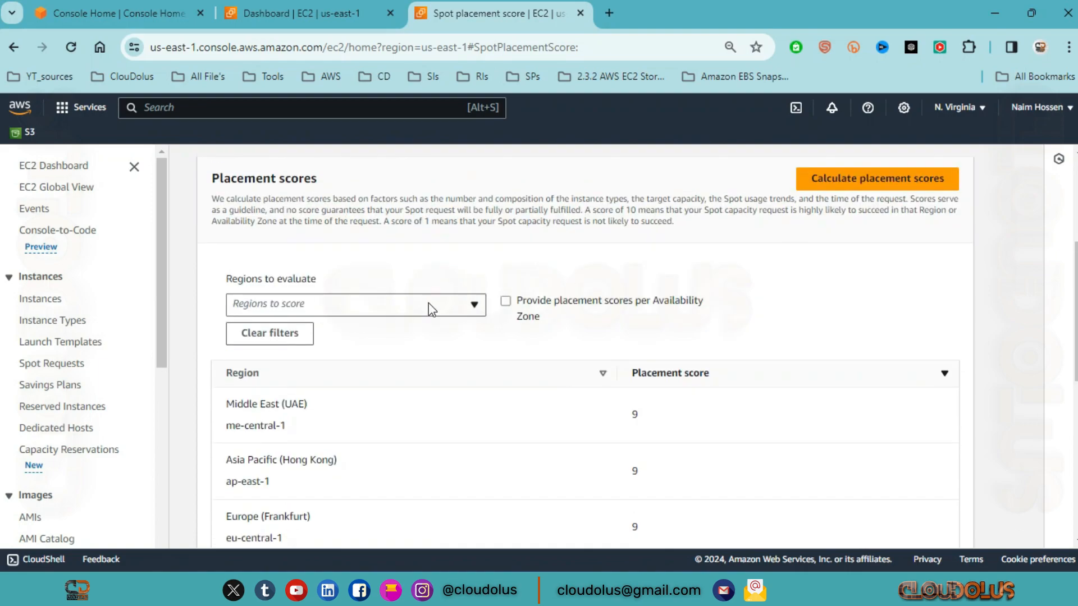
# Step: Browse the Regions that can be evaluated without selecting any, and look through the full placement score table
pyautogui.click(474, 305)
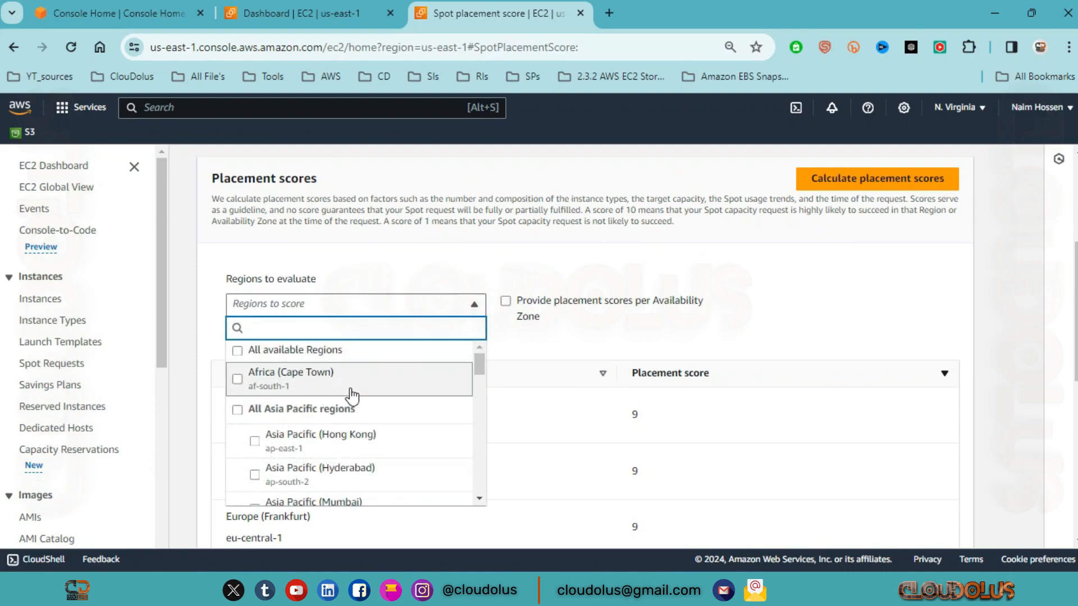
pyautogui.scroll(-5, 376, 440)
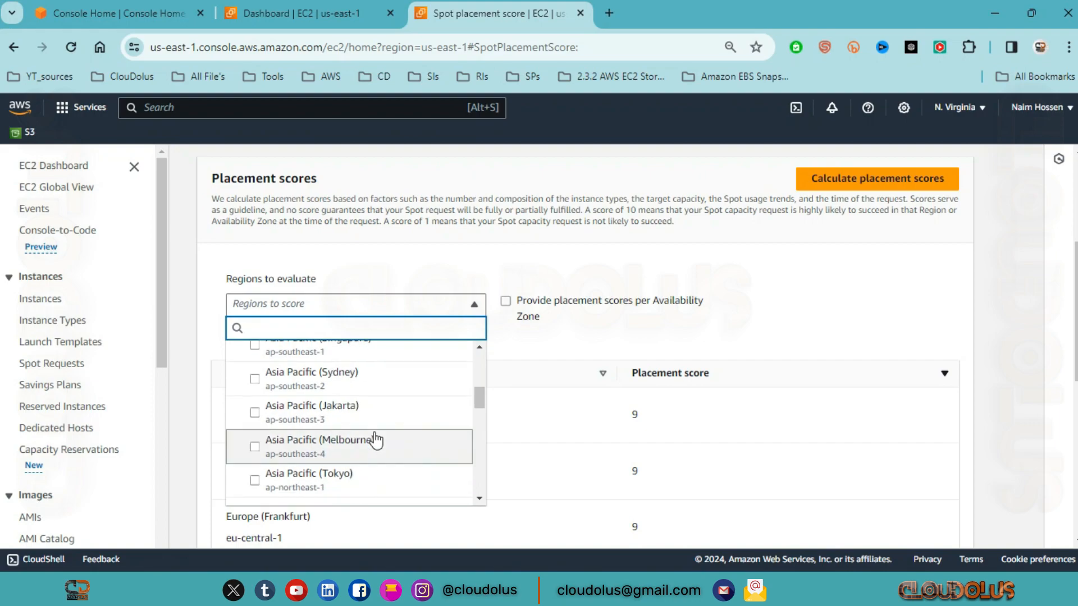
pyautogui.scroll(-4, 376, 440)
pyautogui.click(474, 305)
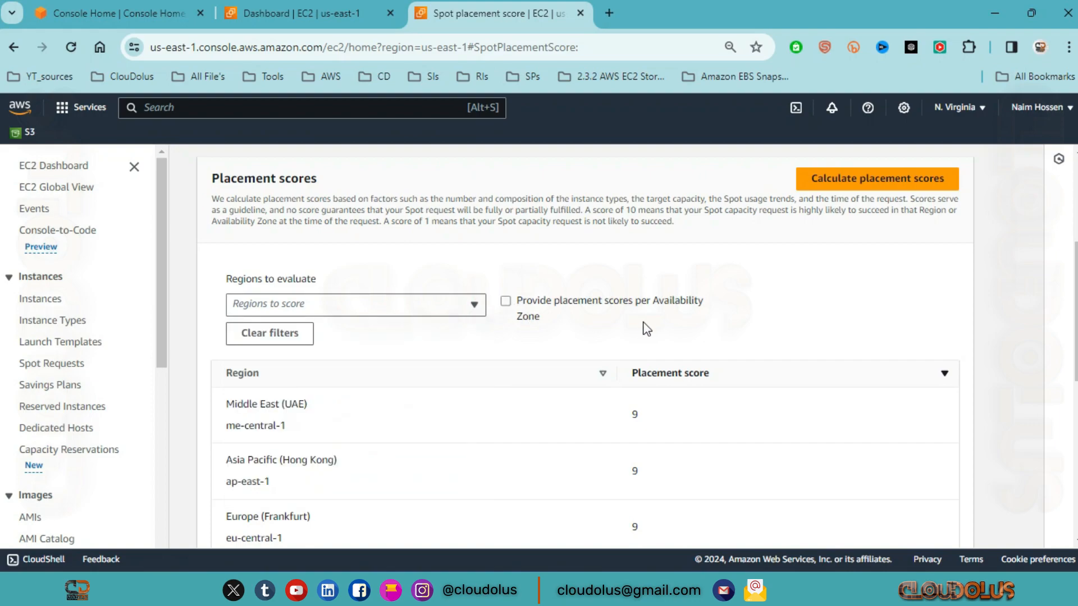
pyautogui.scroll(-2, 730, 400)
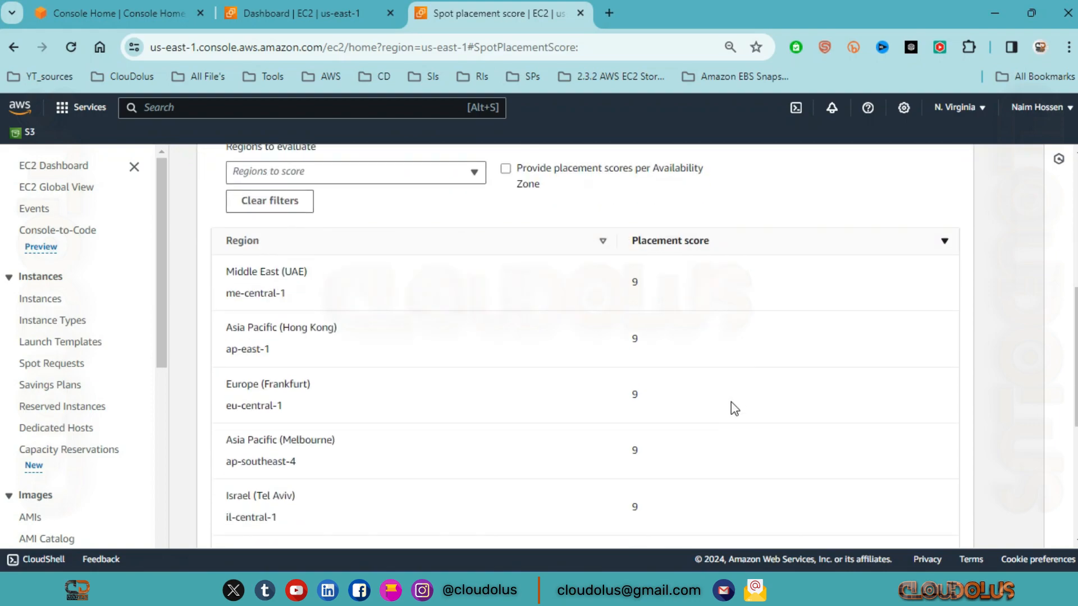
pyautogui.scroll(-5, 750, 376)
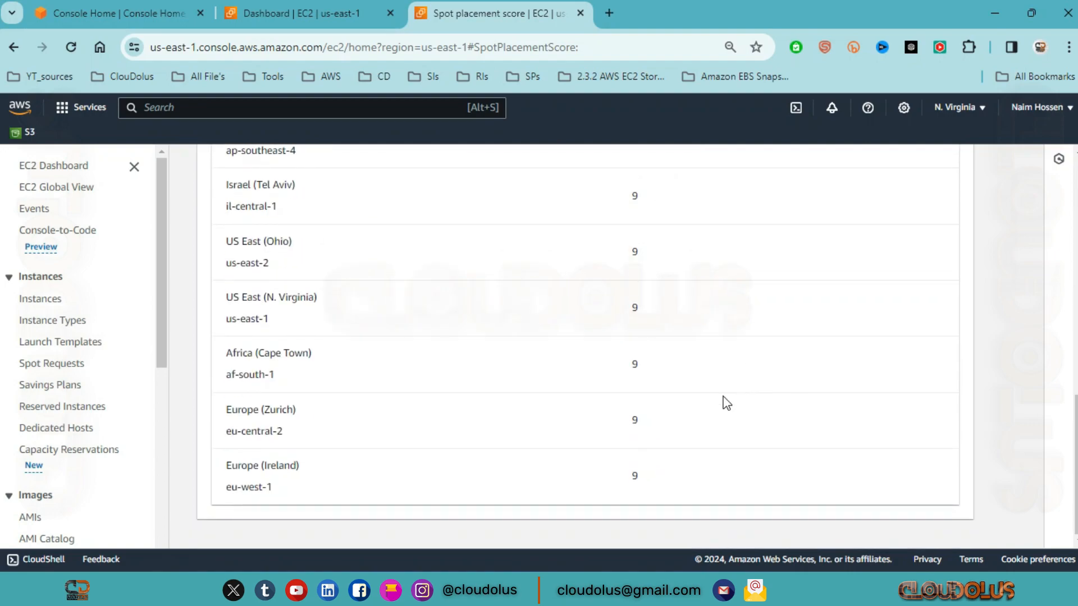
pyautogui.scroll(10, 562, 443)
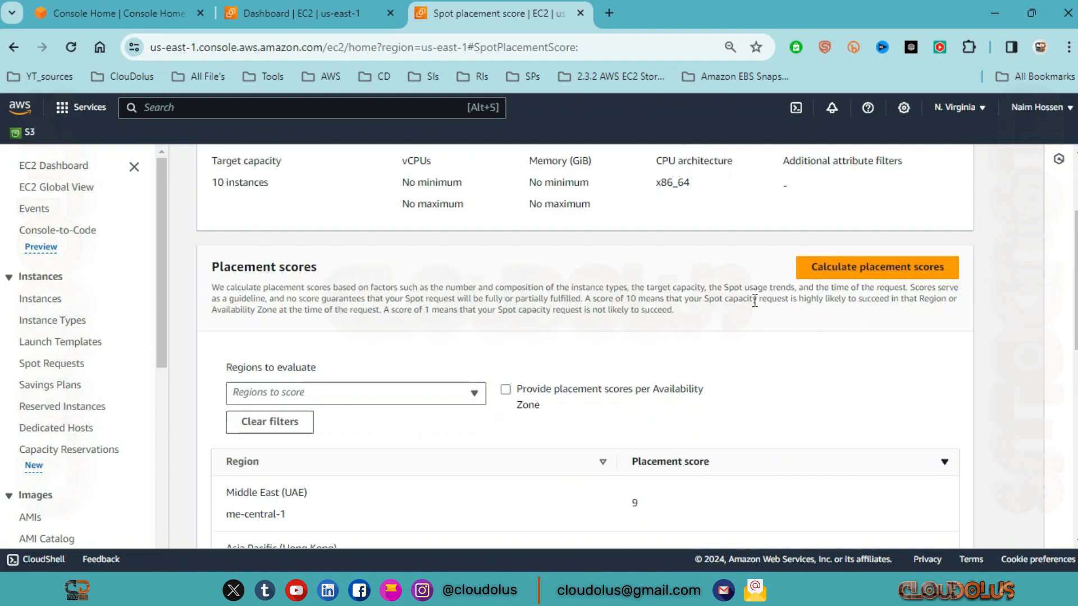
# Step: Review the target capacity, vCPU and CPU architecture requirements alongside the placement scores, and return to the Spot Requests list
pyautogui.scroll(3, 673, 306)
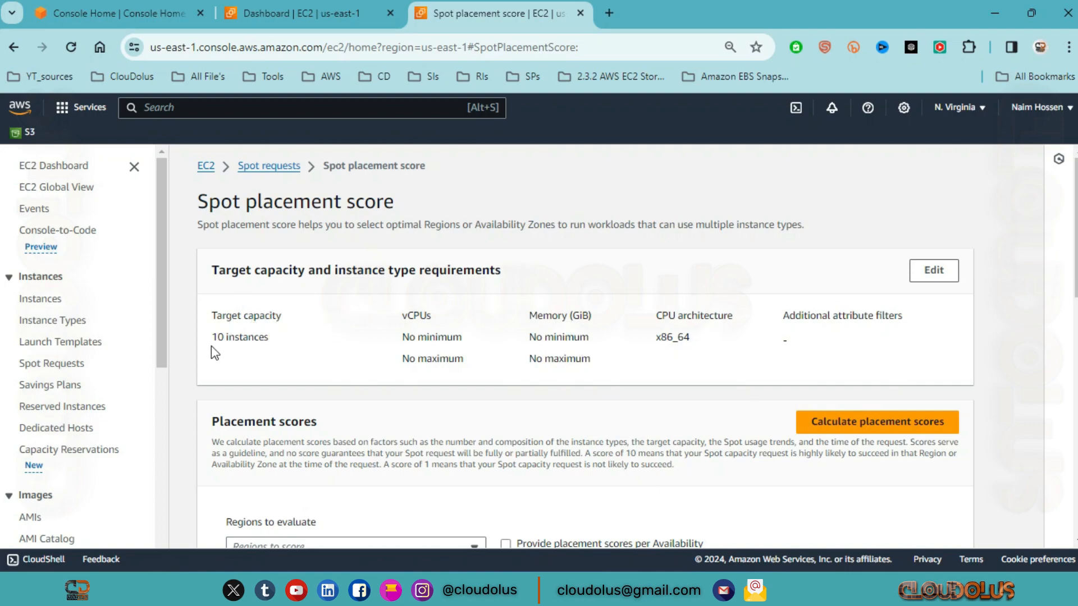
pyautogui.moveTo(216, 337); pyautogui.dragTo(471, 324)
pyautogui.moveTo(658, 339); pyautogui.dragTo(691, 342)
pyautogui.scroll(-5, 683, 459)
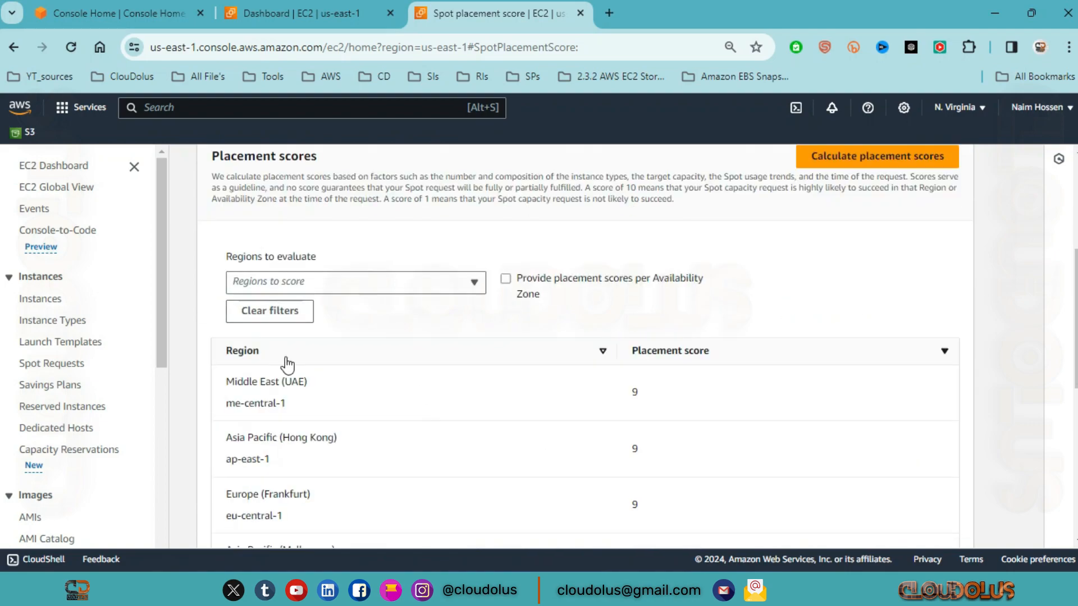
pyautogui.scroll(2, 671, 237)
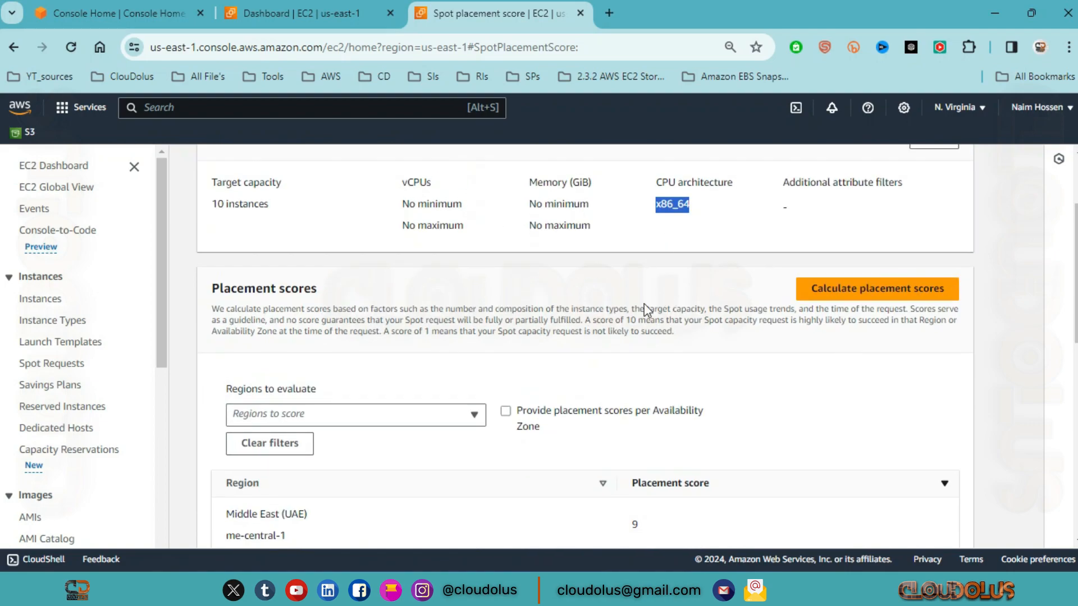
pyautogui.scroll(-2, 563, 385)
pyautogui.scroll(5, 616, 325)
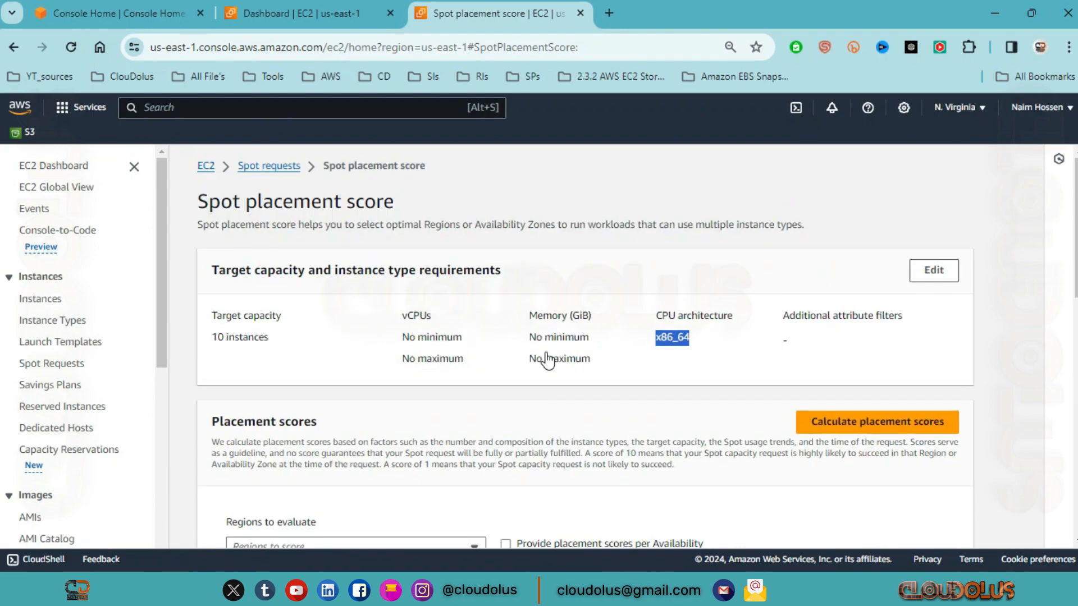
pyautogui.scroll(-2, 891, 325)
pyautogui.scroll(2, 890, 319)
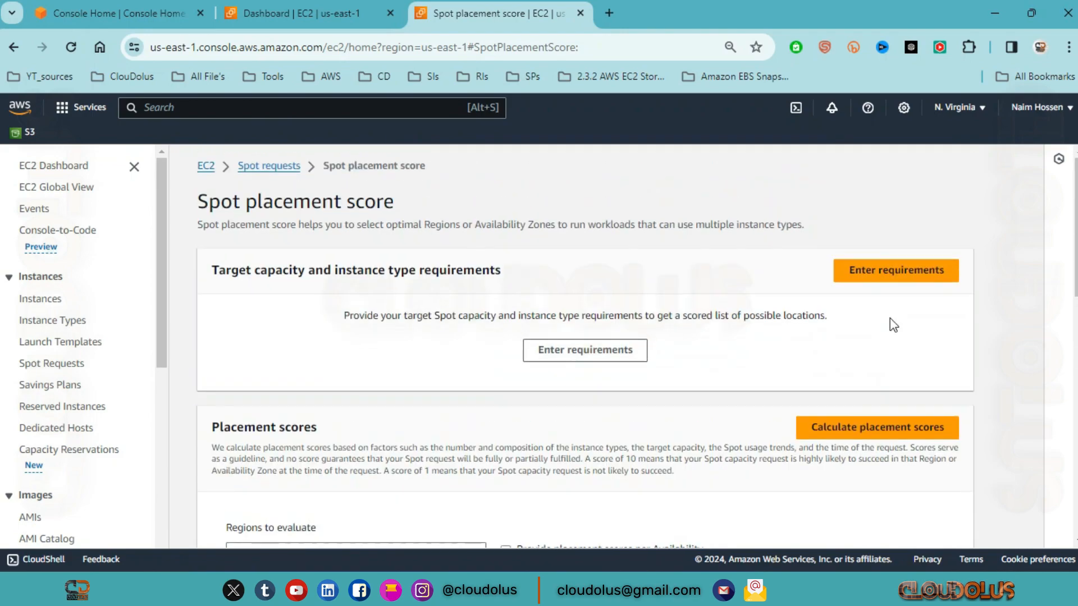
pyautogui.click(272, 172)
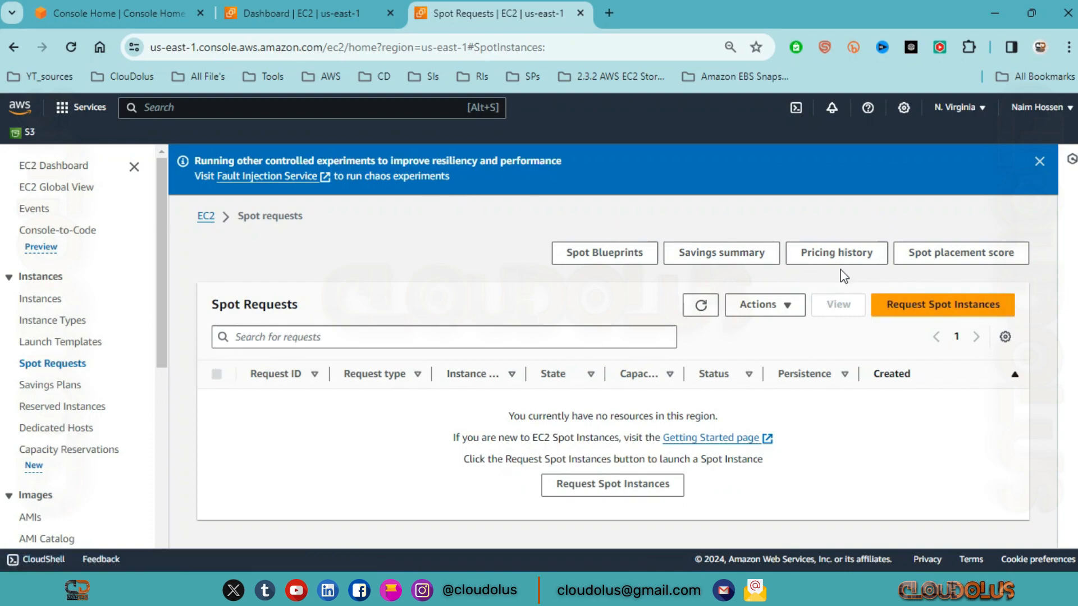
# Step: Open the Spot Instance pricing history and browse its graph, instance type, platform and date range options without changing them
pyautogui.click(828, 255)
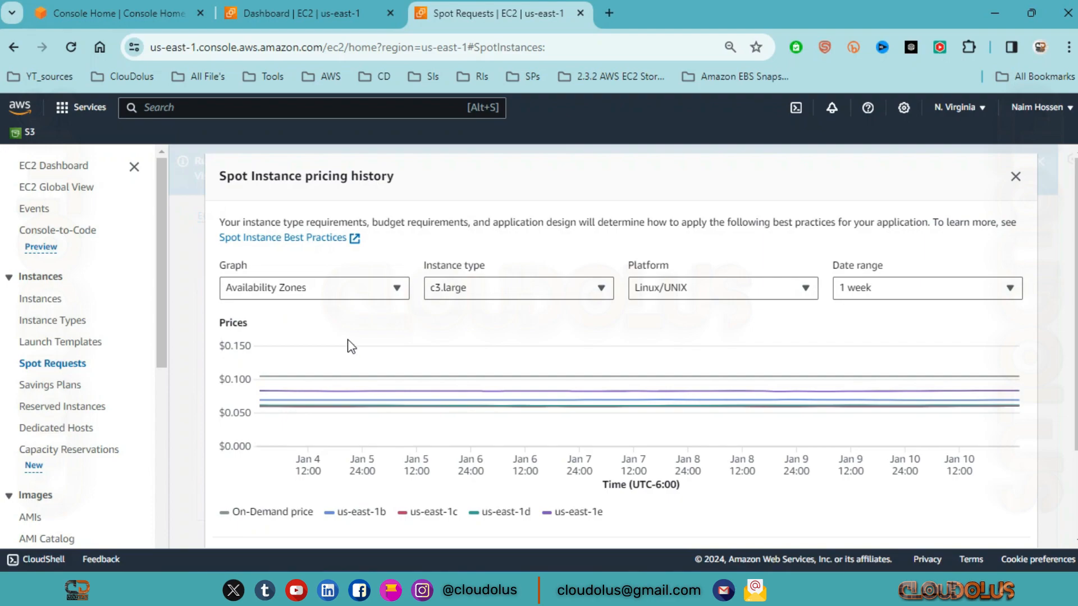
pyautogui.click(292, 289)
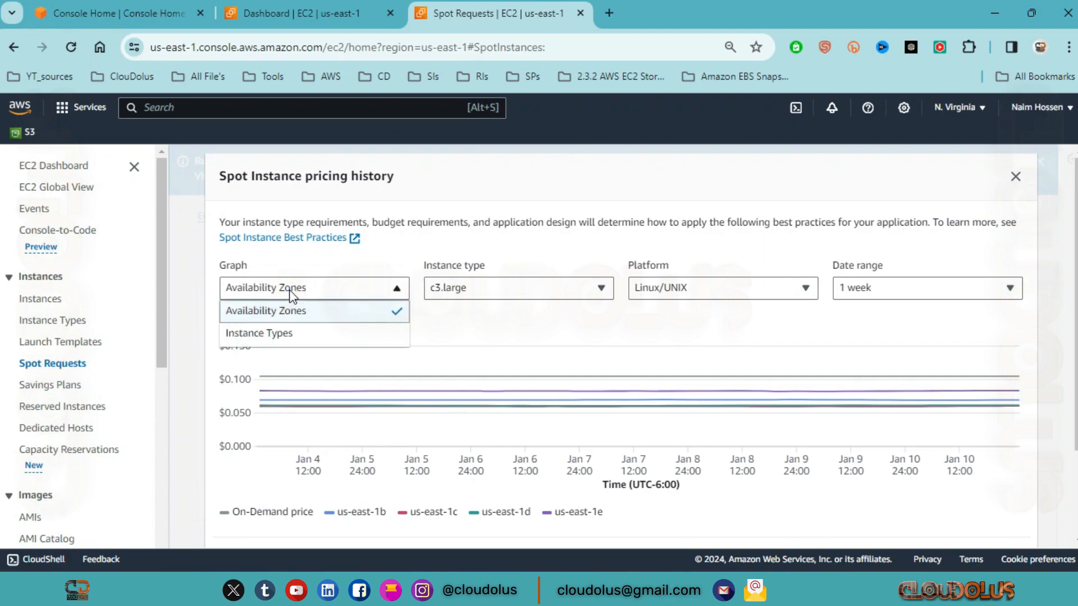
pyautogui.click(560, 284)
pyautogui.click(751, 294)
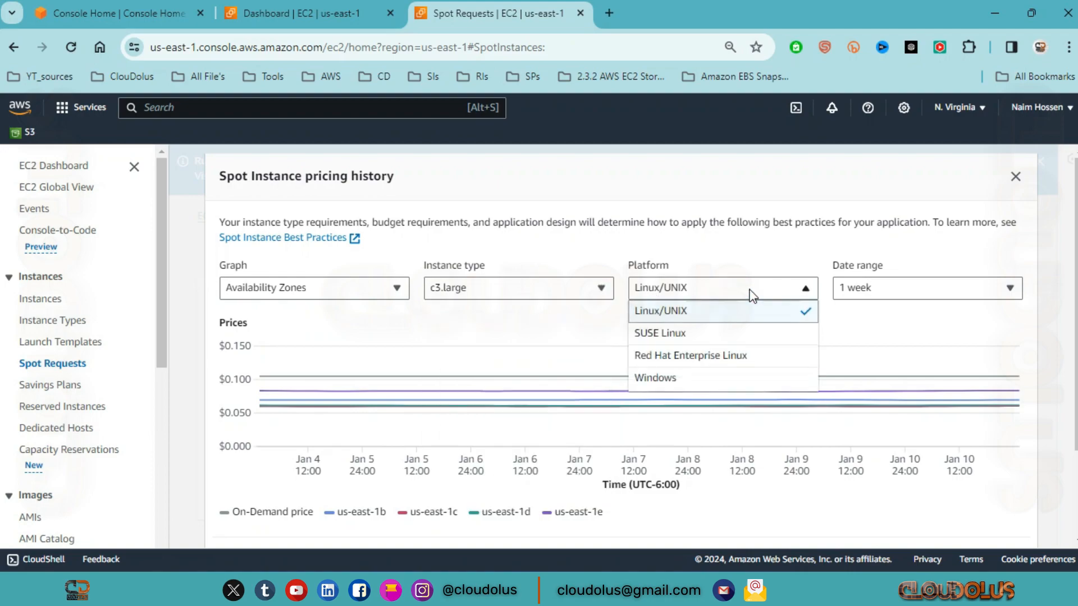
pyautogui.click(887, 293)
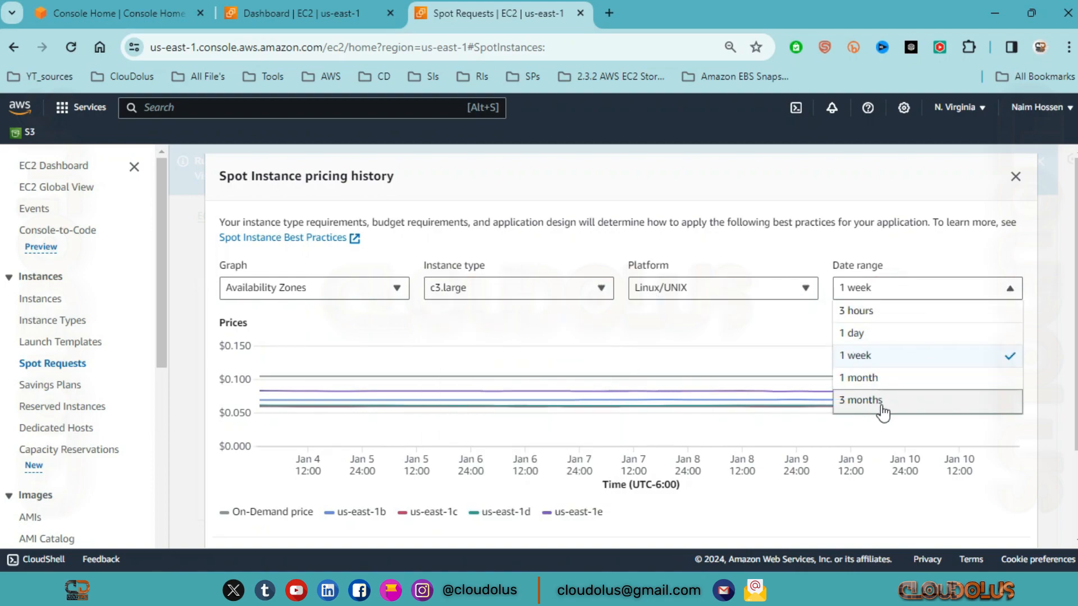
pyautogui.click(1008, 289)
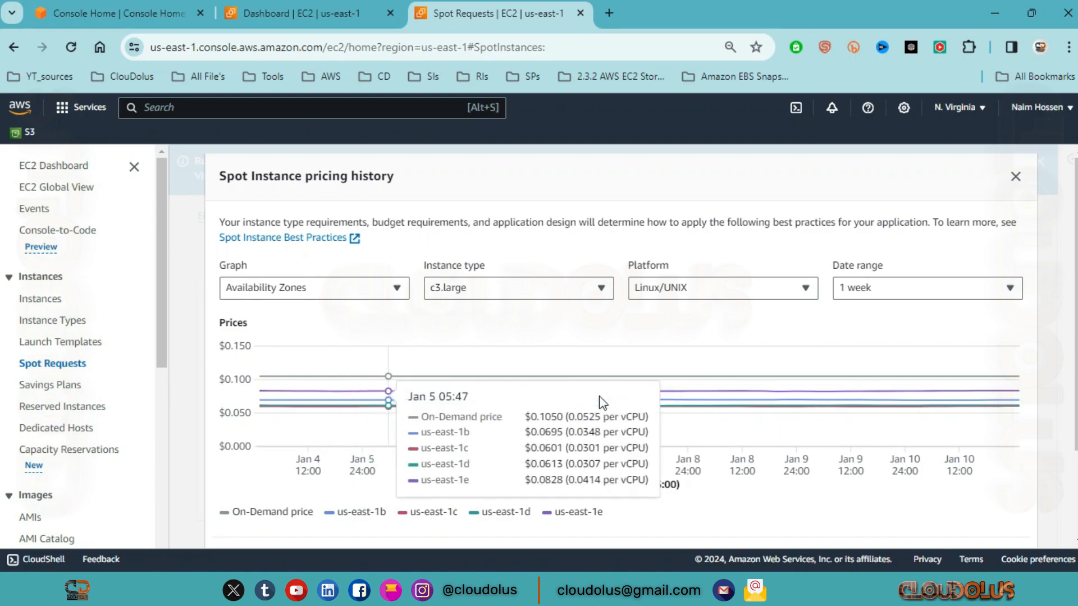
# Step: Examine the price graph and the average hourly price and saving for each Availability Zone
pyautogui.scroll(-2, 598, 421)
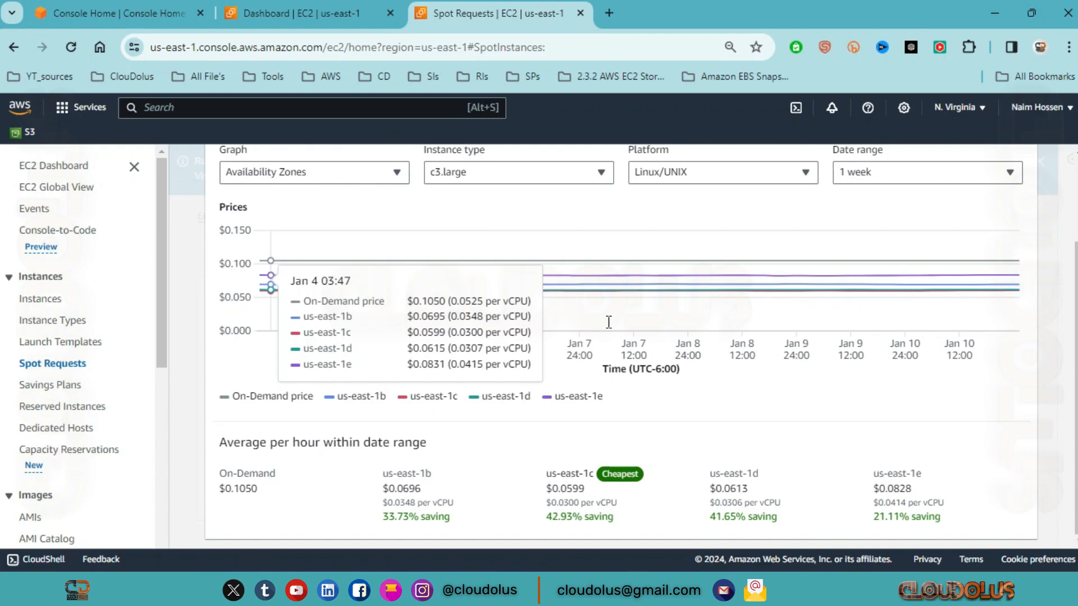
pyautogui.scroll(2, 665, 326)
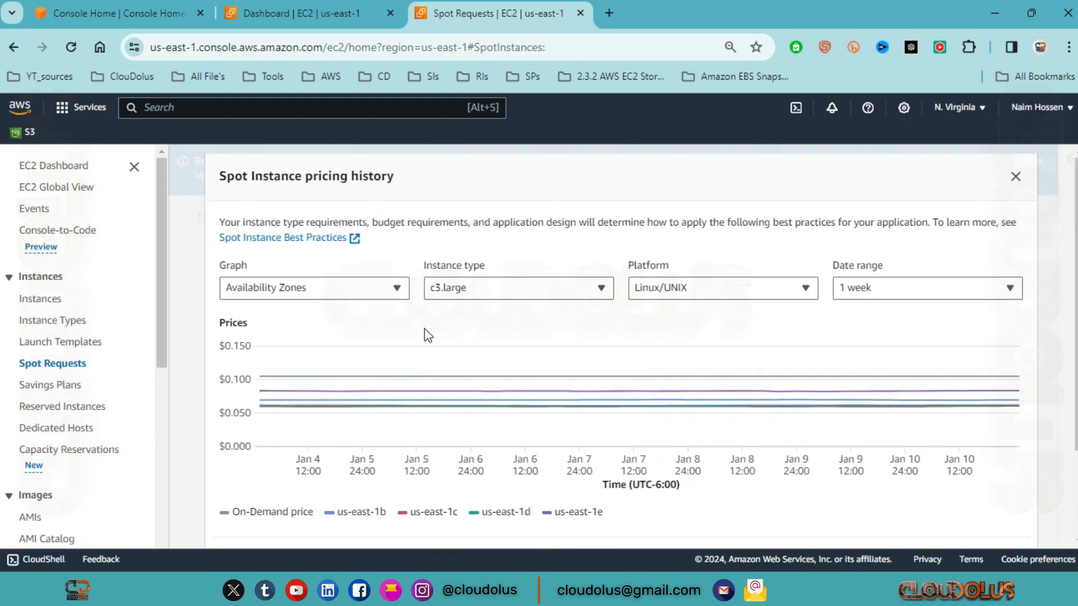
pyautogui.scroll(-3, 505, 376)
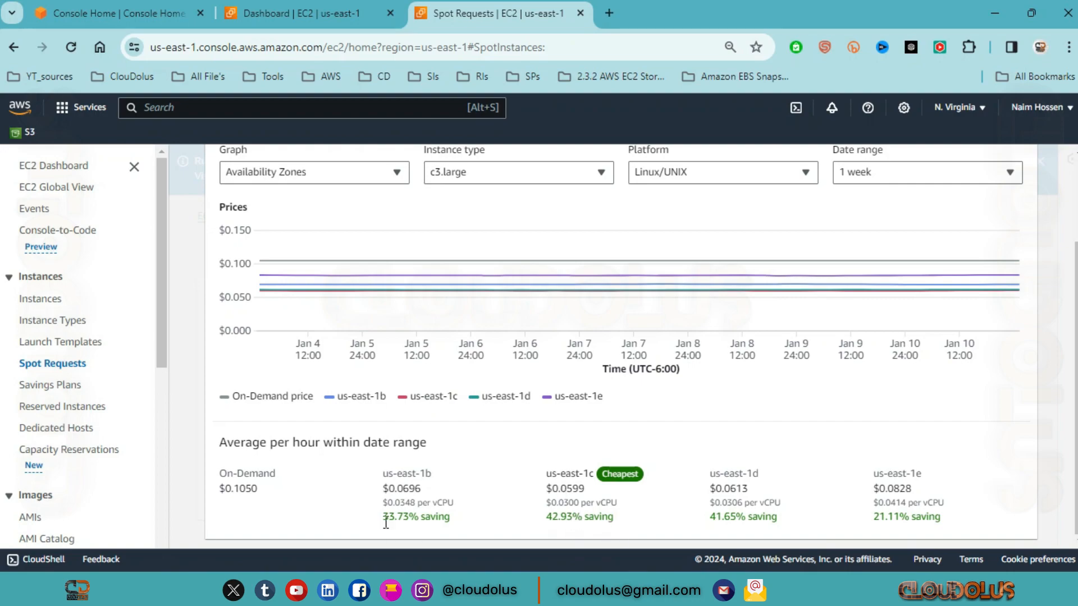
pyautogui.scroll(2, 261, 194)
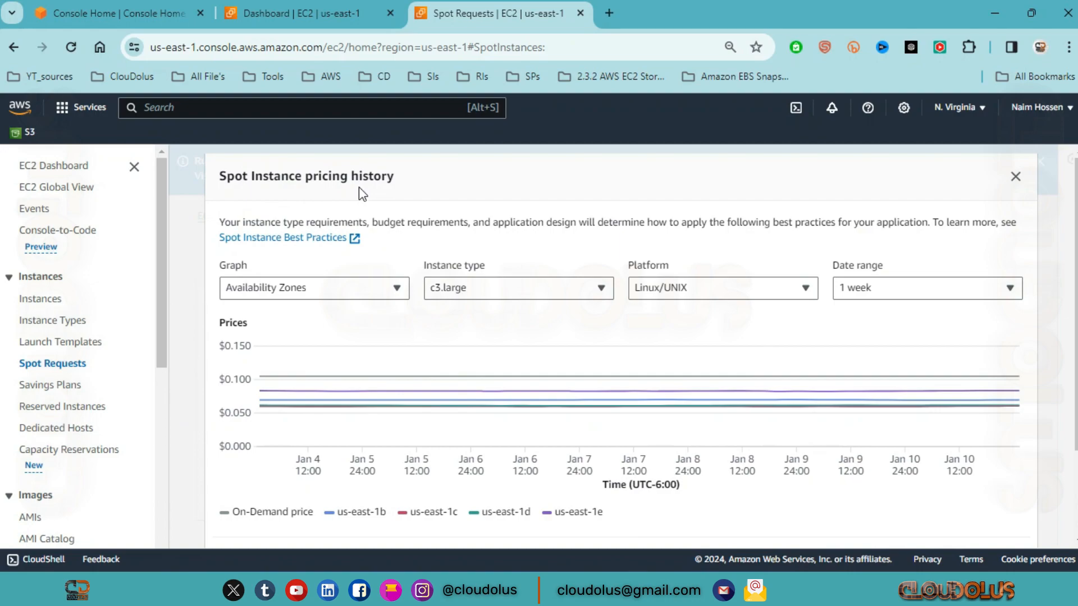
# Step: Look through the available graph types and instance types without selecting any, and close the pricing history
pyautogui.click(349, 303)
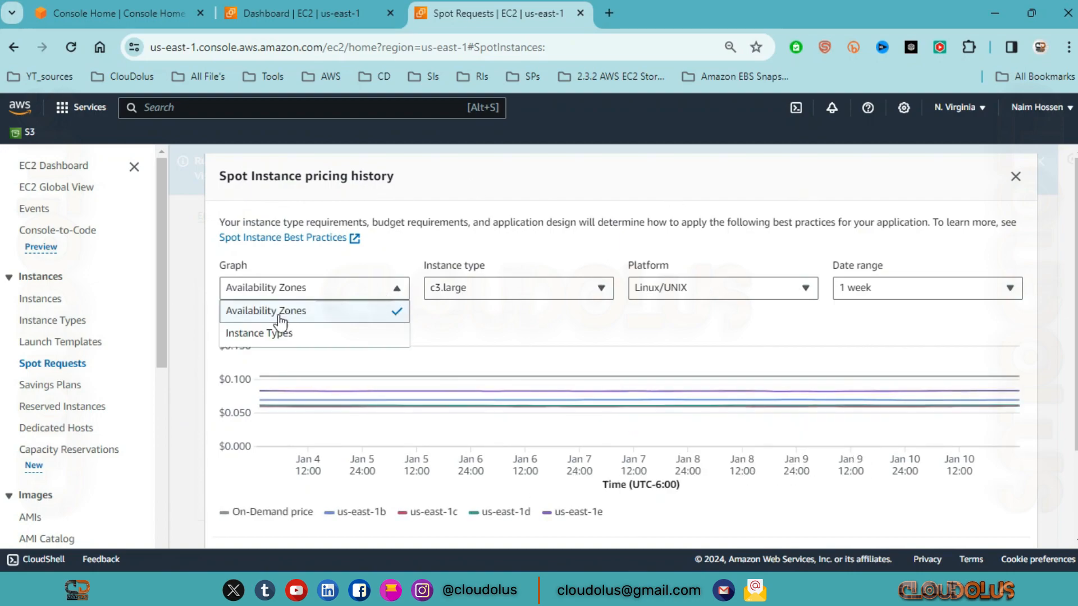
pyautogui.click(523, 287)
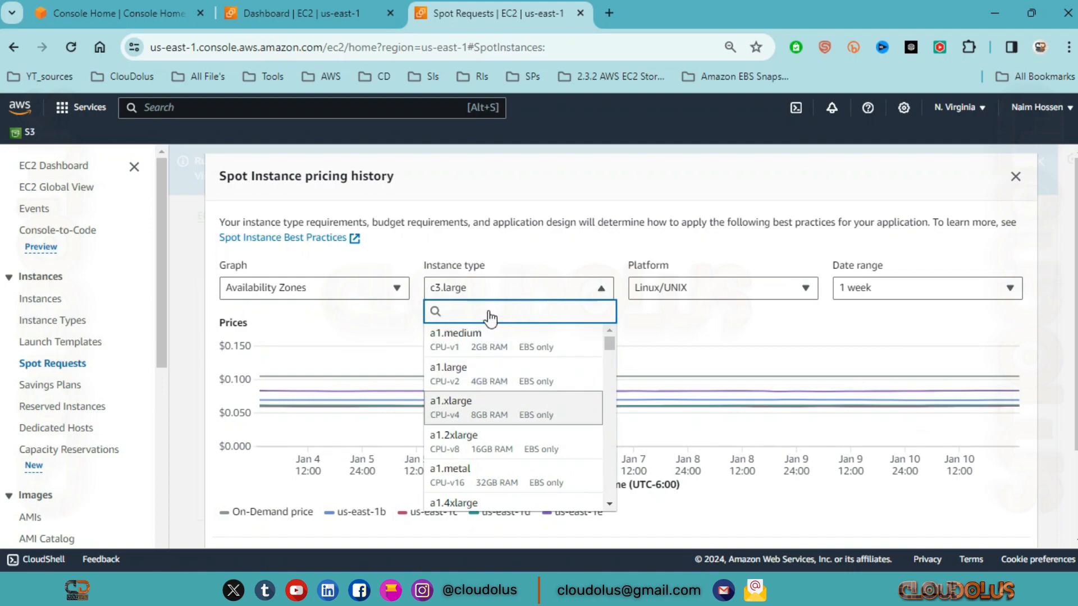
pyautogui.scroll(-6, 496, 399)
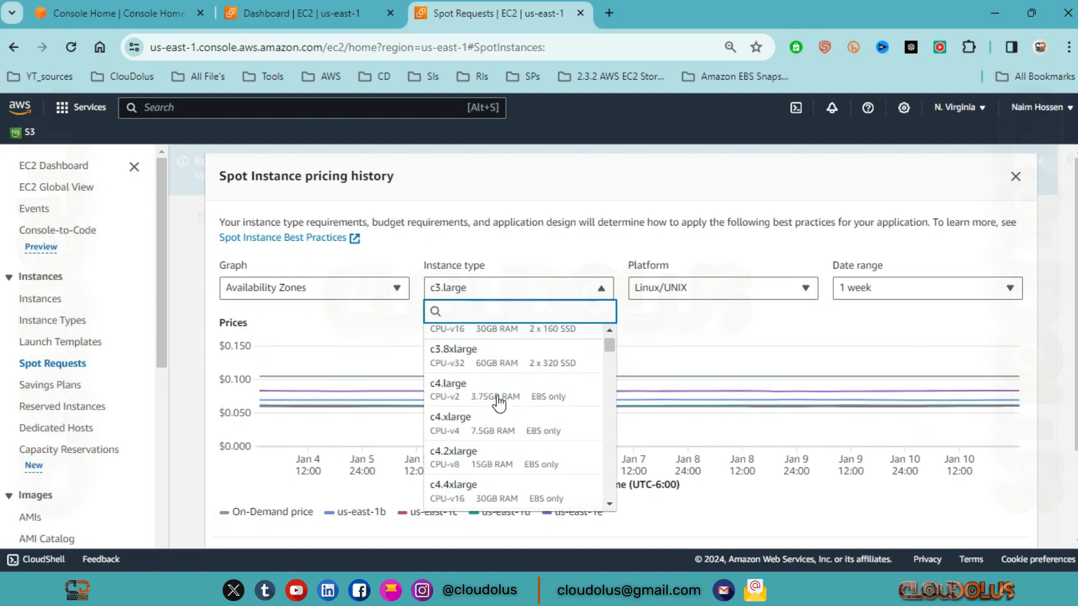
pyautogui.scroll(10, 547, 372)
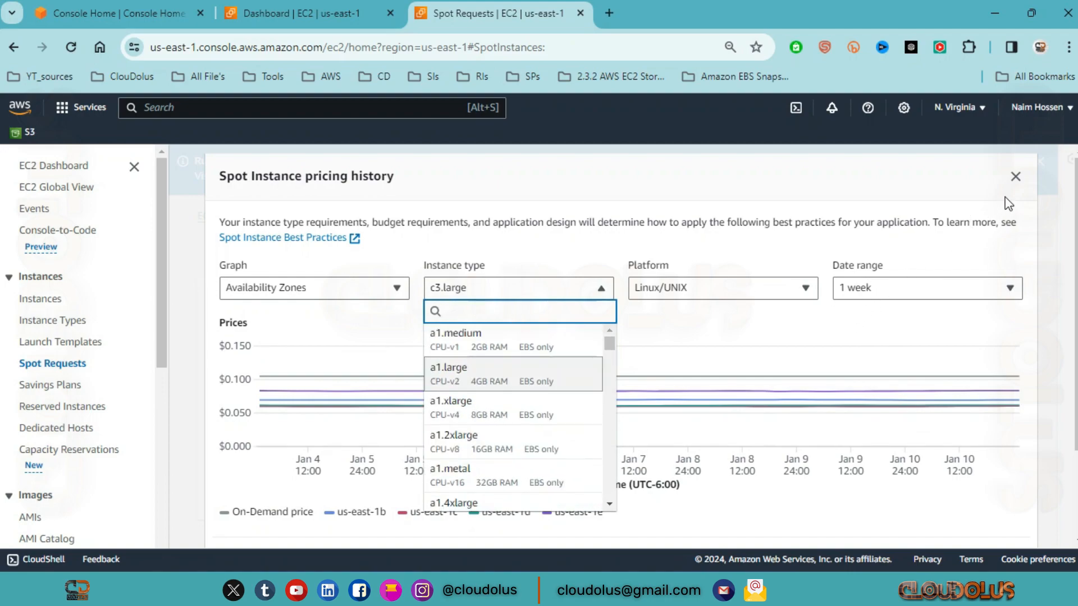
pyautogui.click(1015, 177)
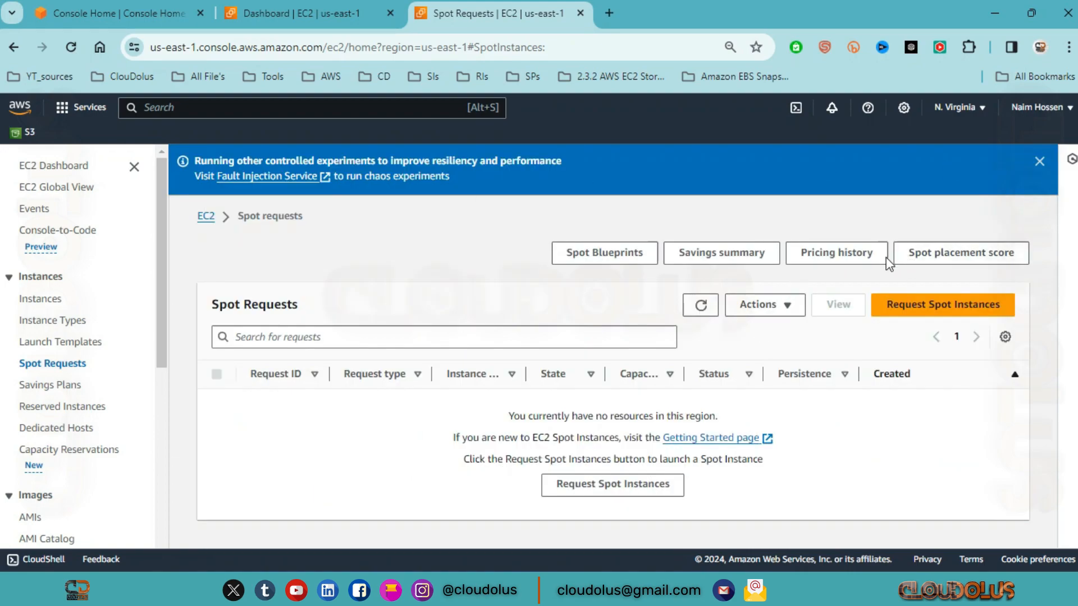
# Step: Open the savings summary, review the Spot usage and savings figures, and close the summary
pyautogui.click(702, 257)
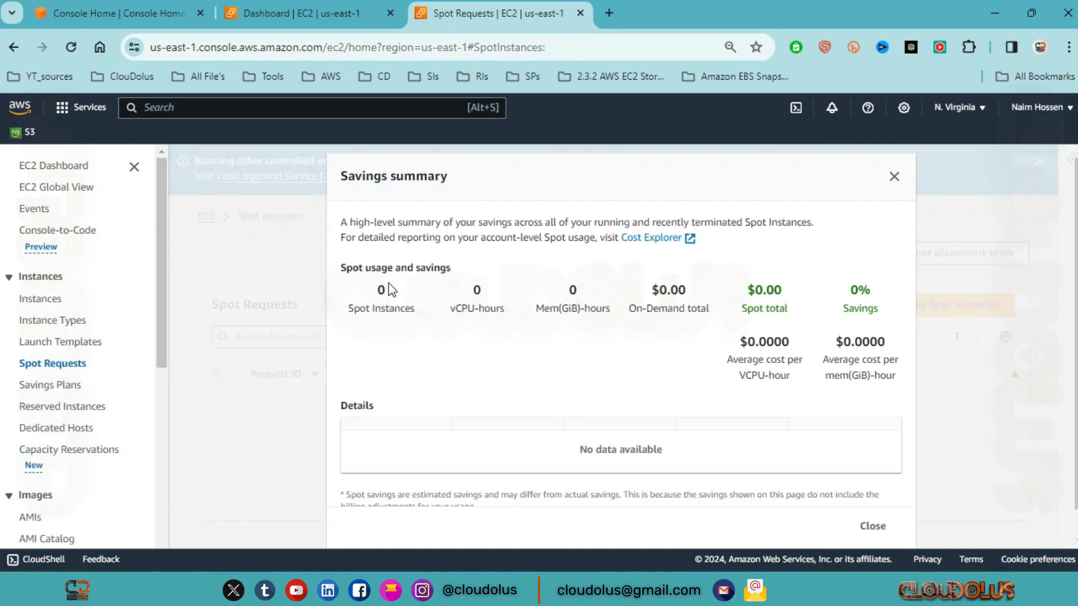
pyautogui.moveTo(333, 273); pyautogui.dragTo(470, 263)
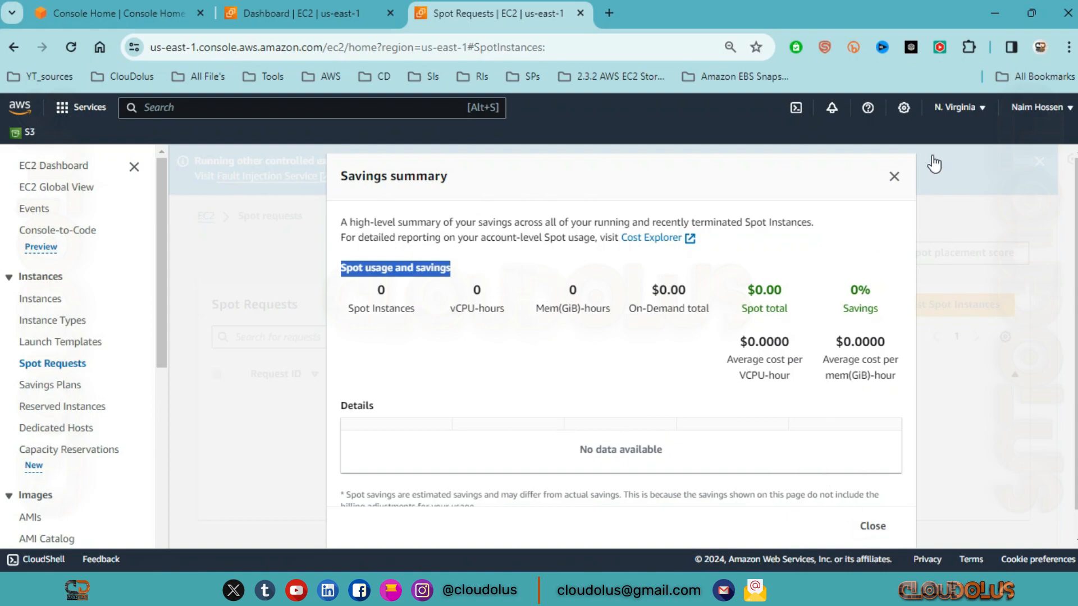
pyautogui.click(898, 176)
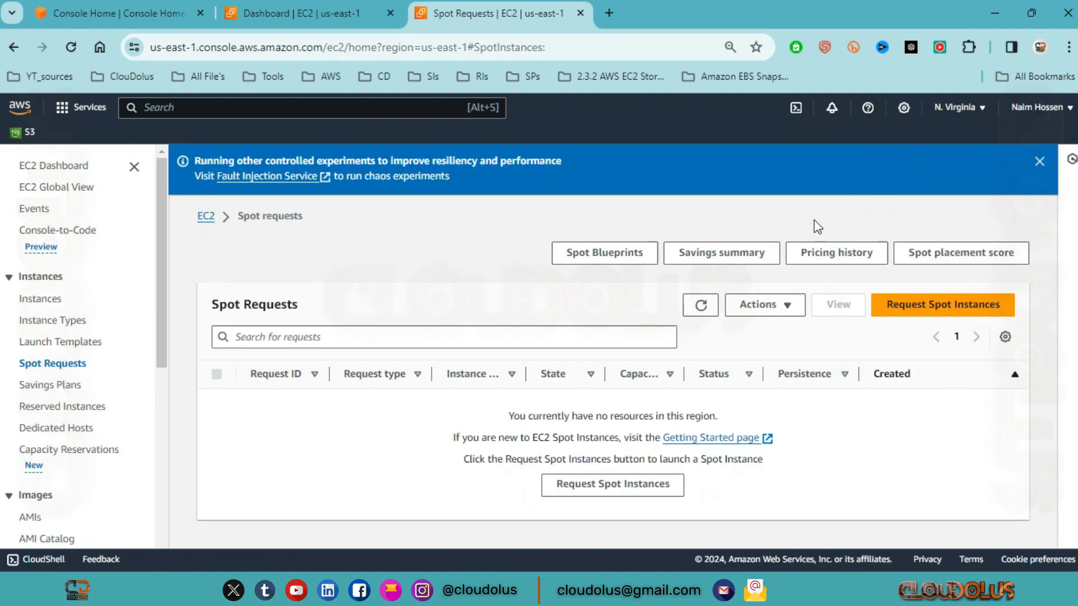
# Step: Open Spot Blueprints, look over the available blueprints, and select Batch followed by EC2 Auto Scaling group
pyautogui.click(587, 261)
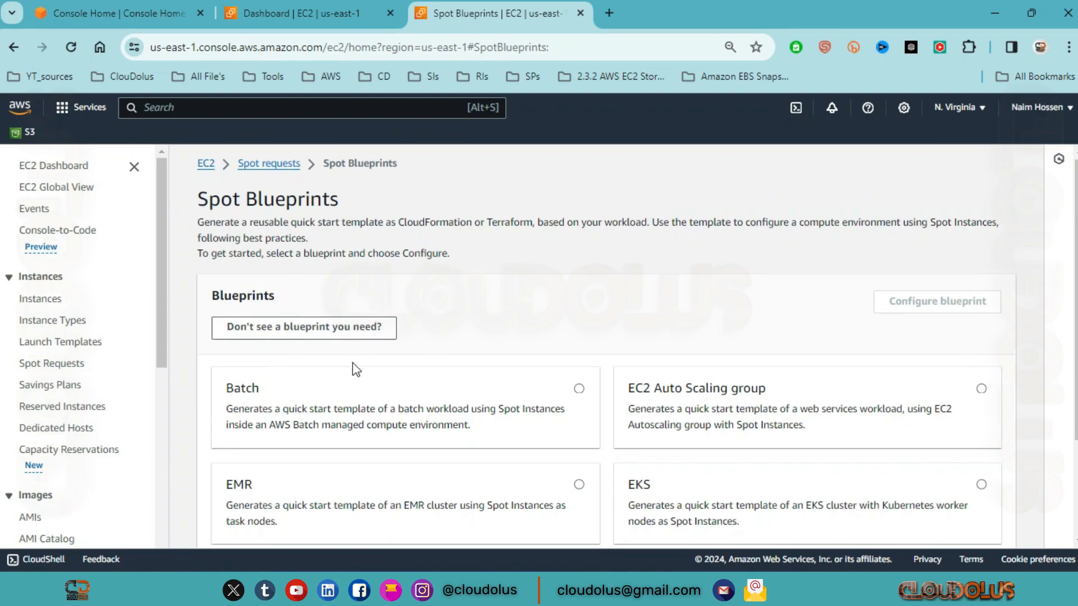
pyautogui.scroll(-2, 352, 261)
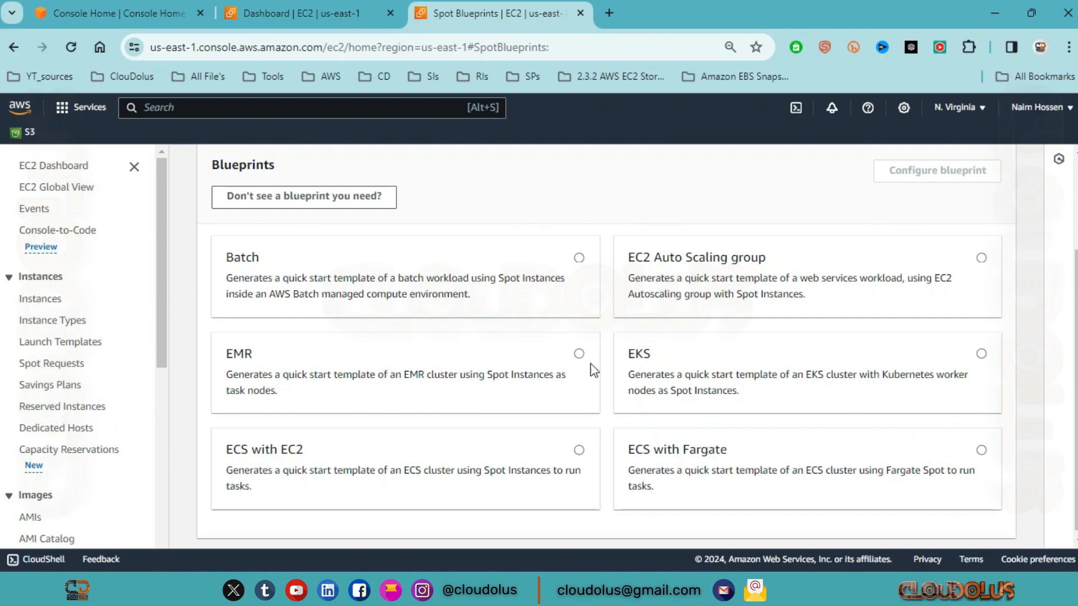
pyautogui.scroll(-1, 695, 356)
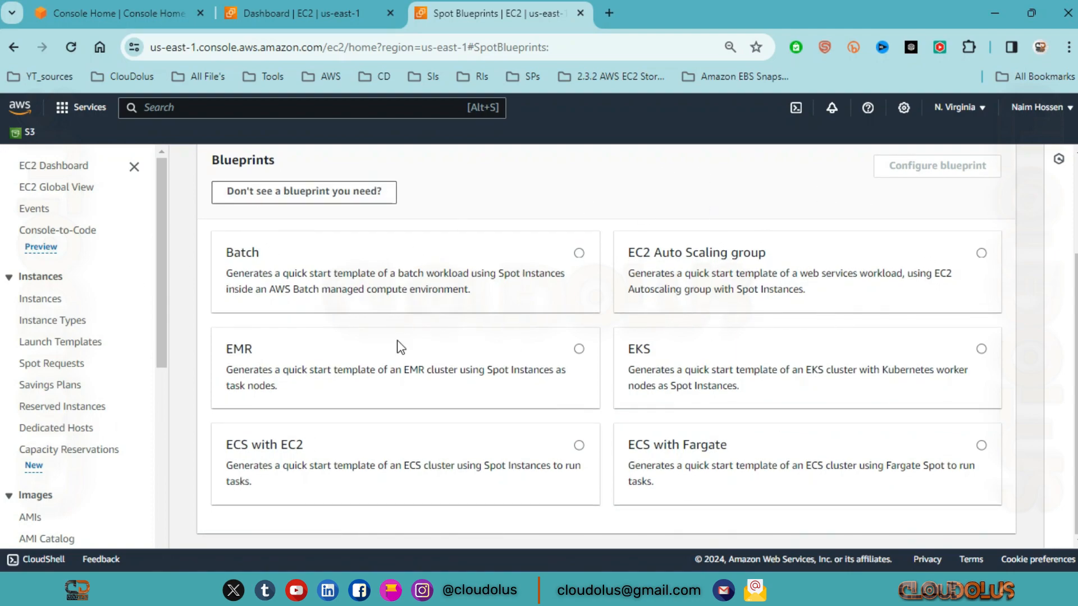
pyautogui.click(579, 253)
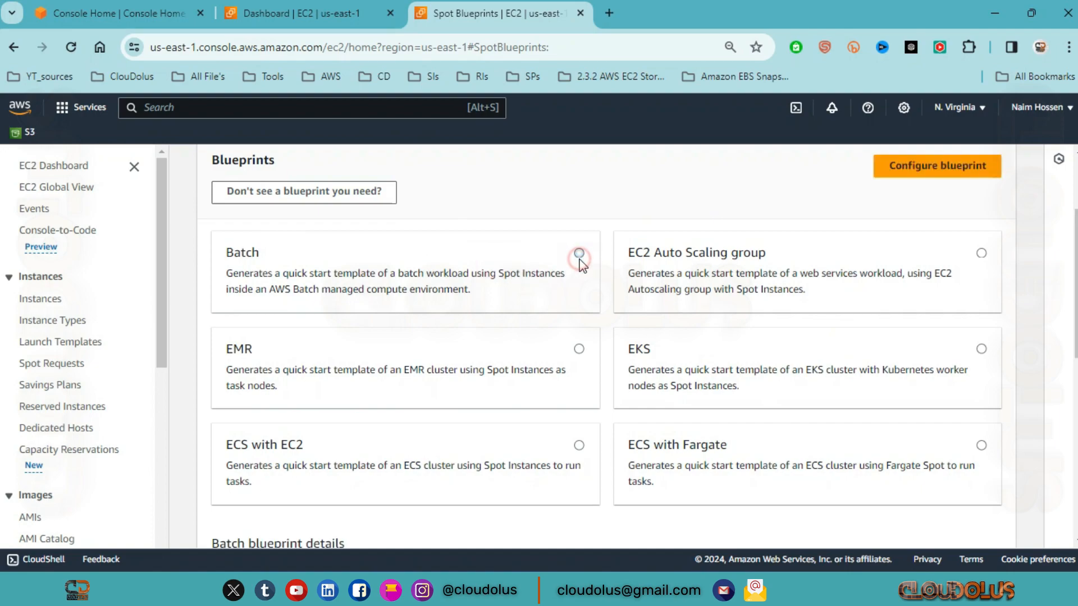
pyautogui.click(981, 254)
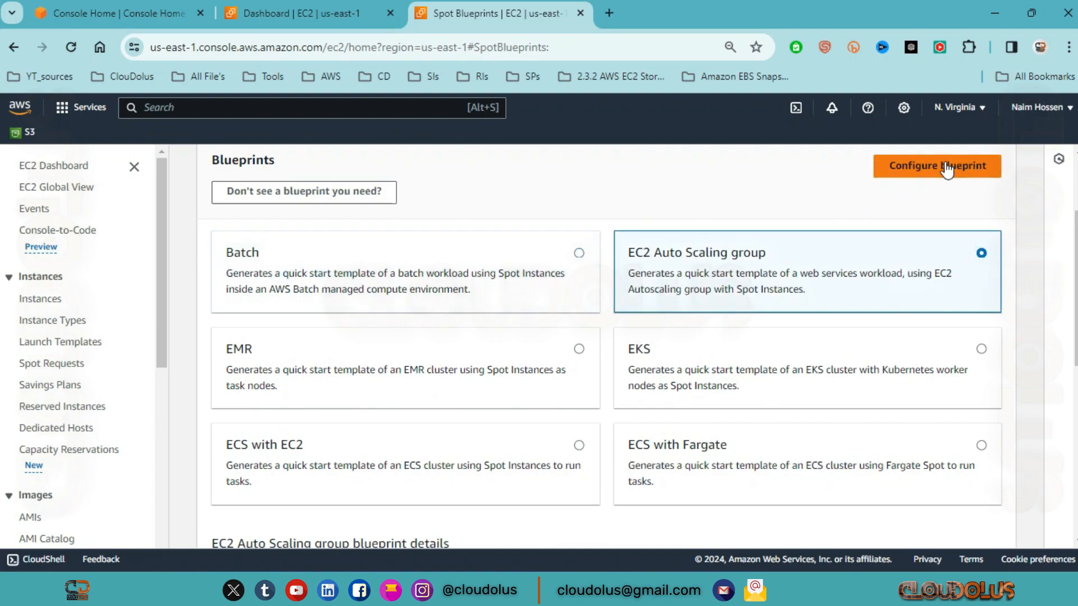
# Step: Review the EC2 Auto Scaling group blueprint details and its template download options, and return to the Spot Requests list
pyautogui.scroll(3, 982, 265)
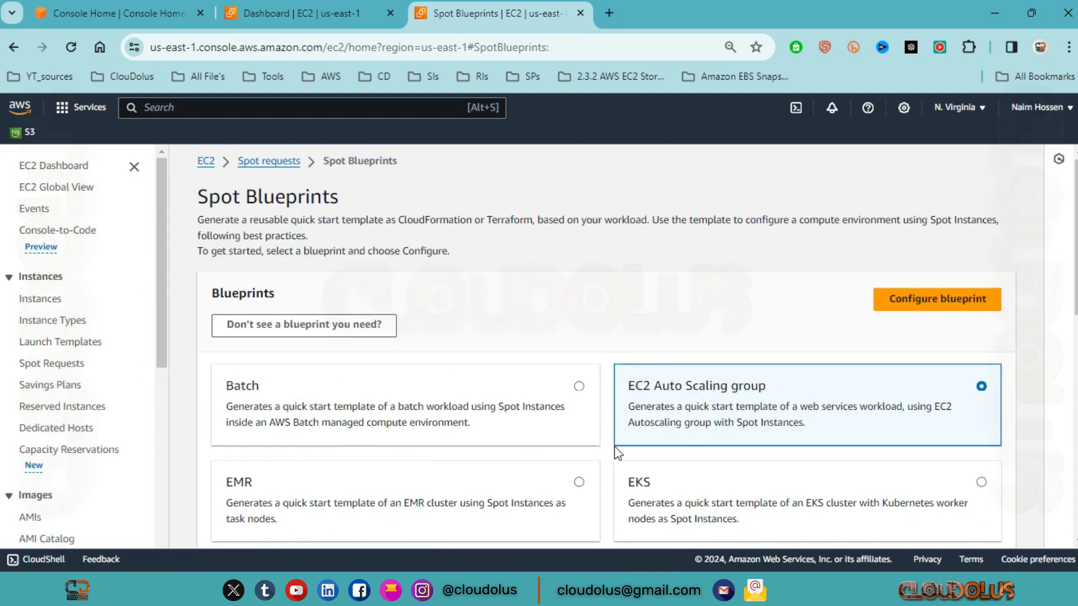
pyautogui.scroll(-6, 732, 396)
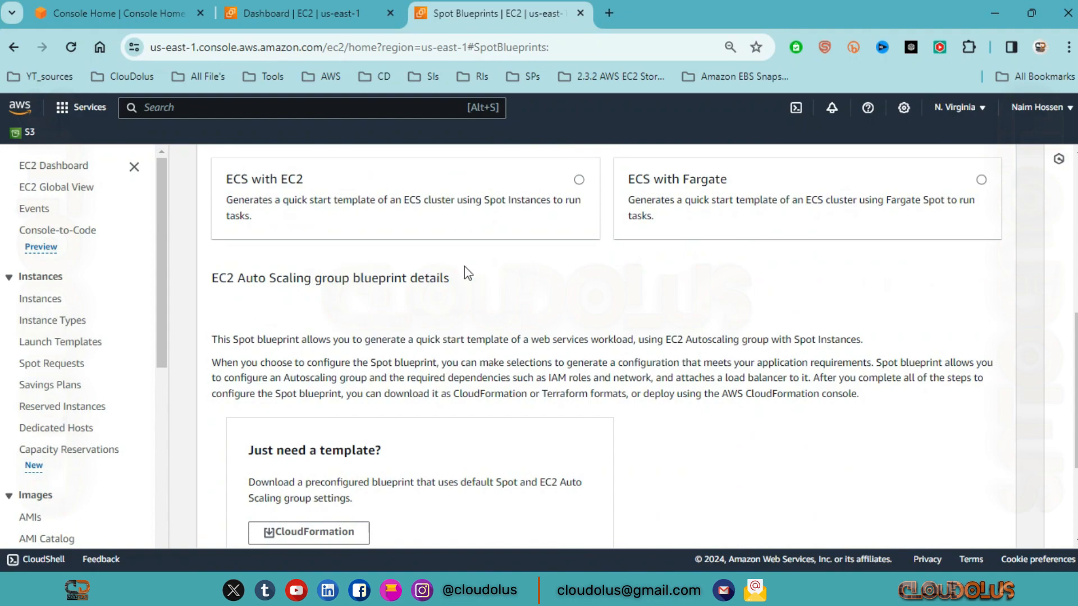
pyautogui.scroll(5, 505, 275)
pyautogui.scroll(-5, 351, 358)
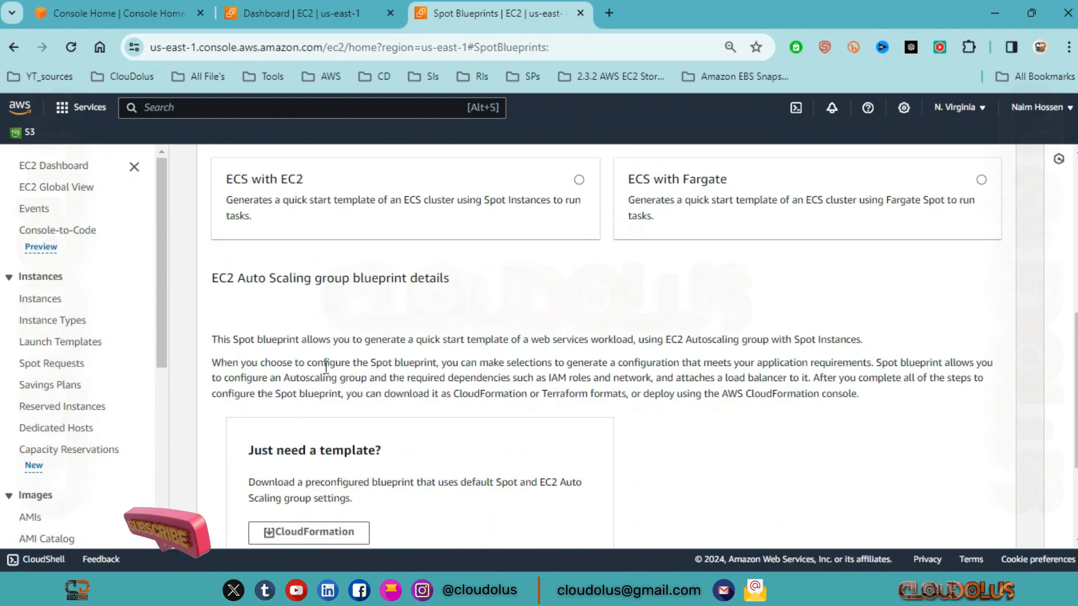
pyautogui.scroll(-2, 209, 308)
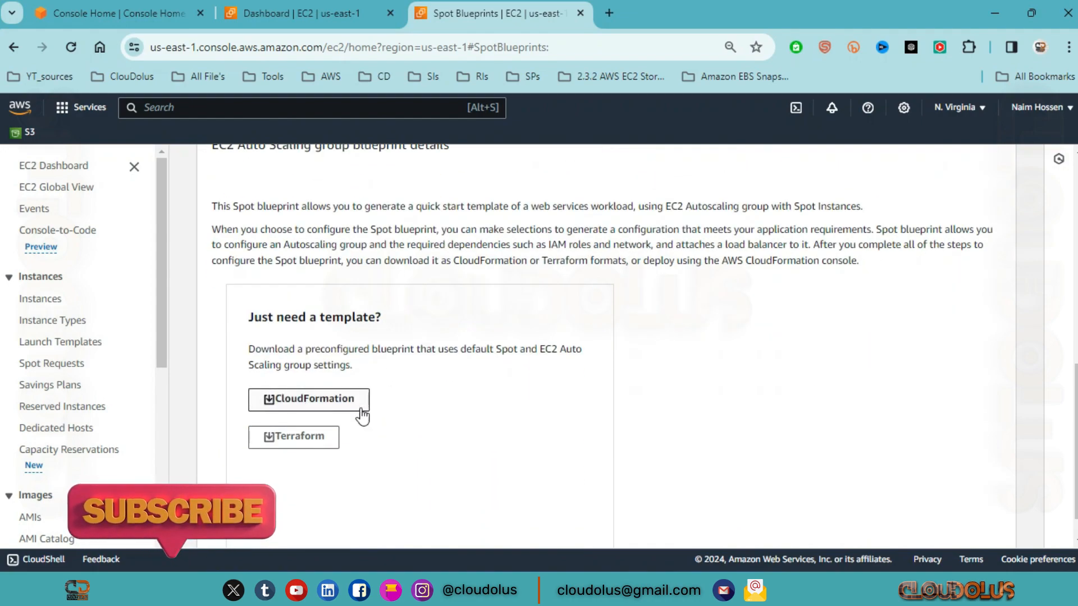
pyautogui.scroll(2, 462, 254)
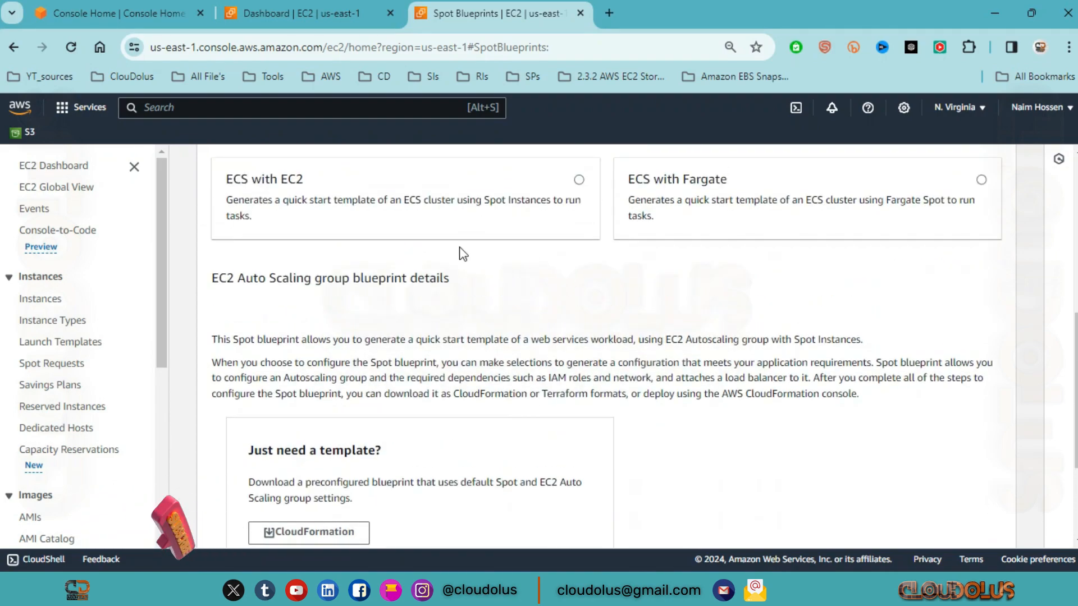
pyautogui.scroll(6, 466, 264)
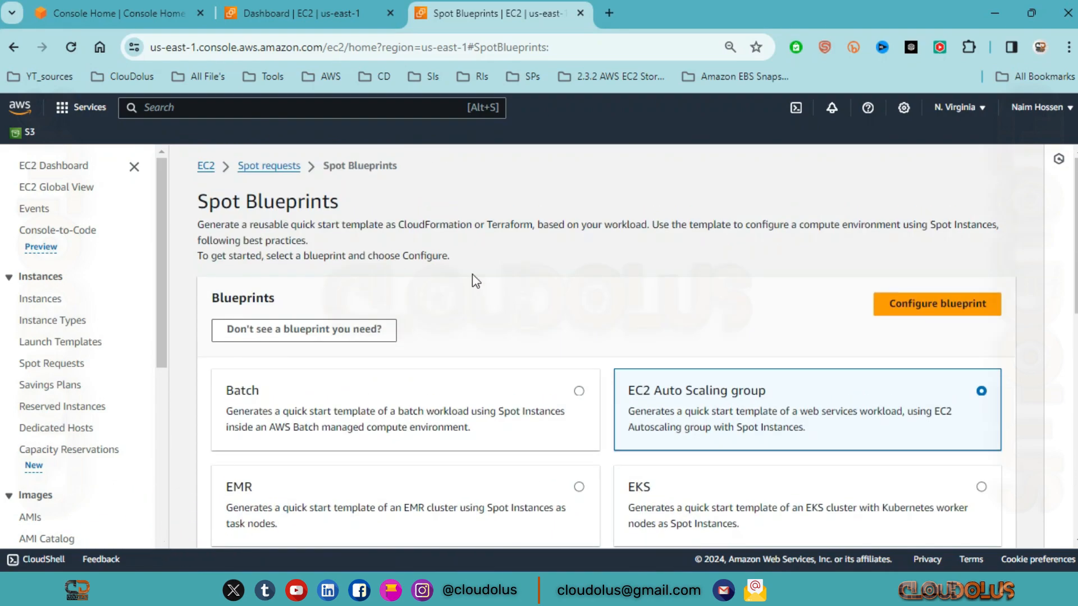
pyautogui.click(260, 166)
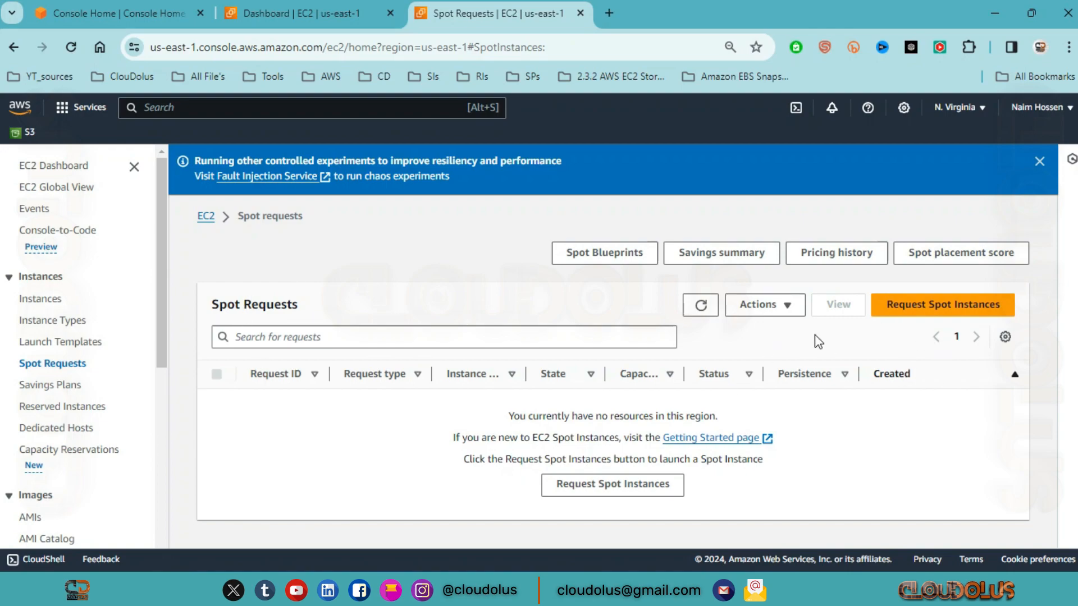
# Step: Start a new Spot Instance request and review the Launch parameters on the Create Spot Fleet Request page
pyautogui.click(966, 308)
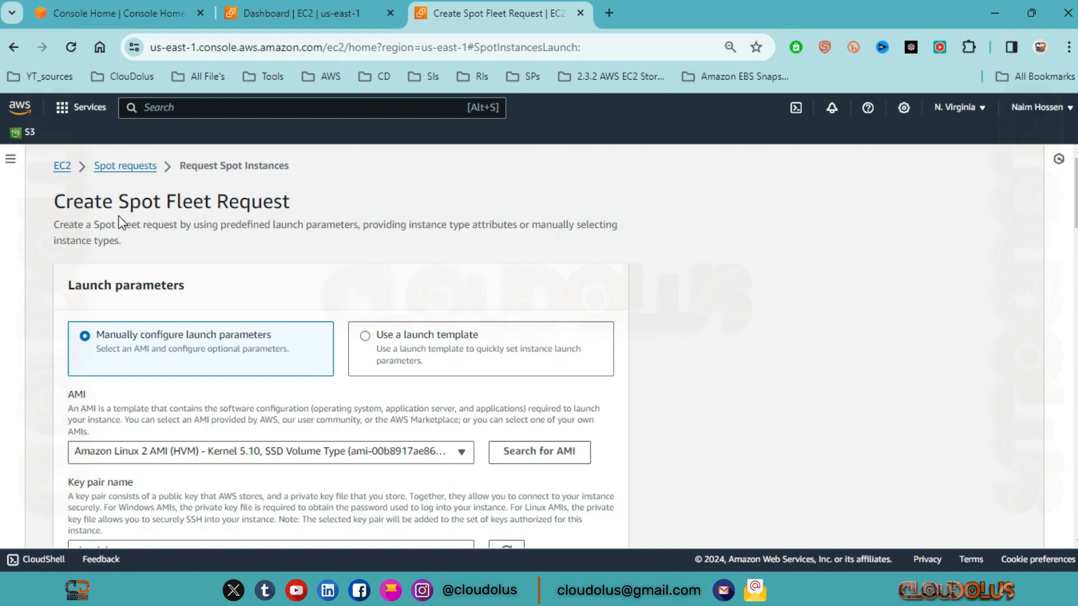
pyautogui.moveTo(73, 202); pyautogui.dragTo(311, 208)
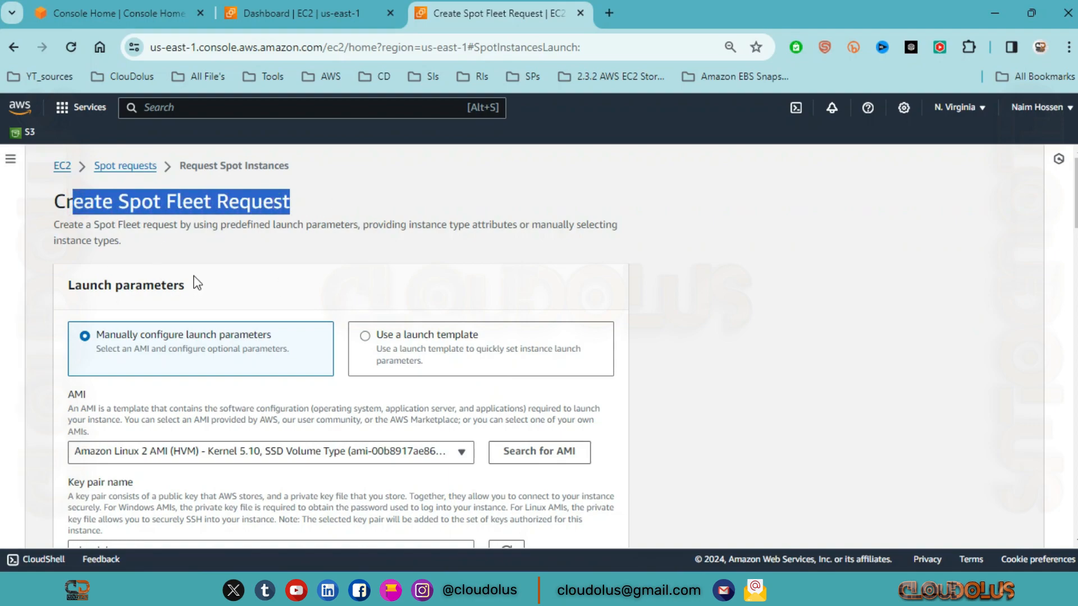
pyautogui.click(177, 244)
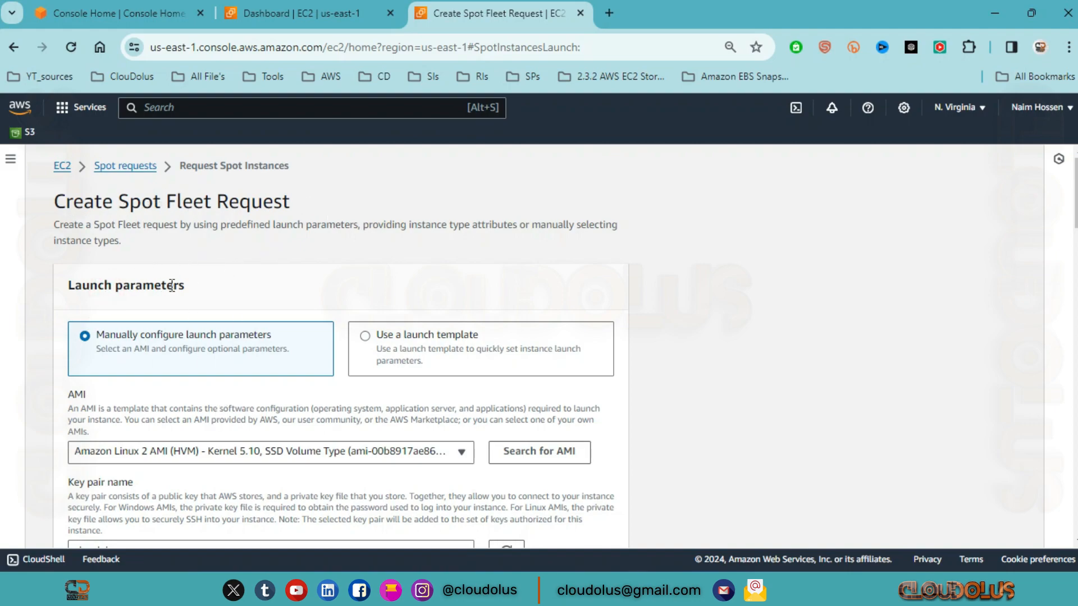
pyautogui.scroll(-2, 171, 285)
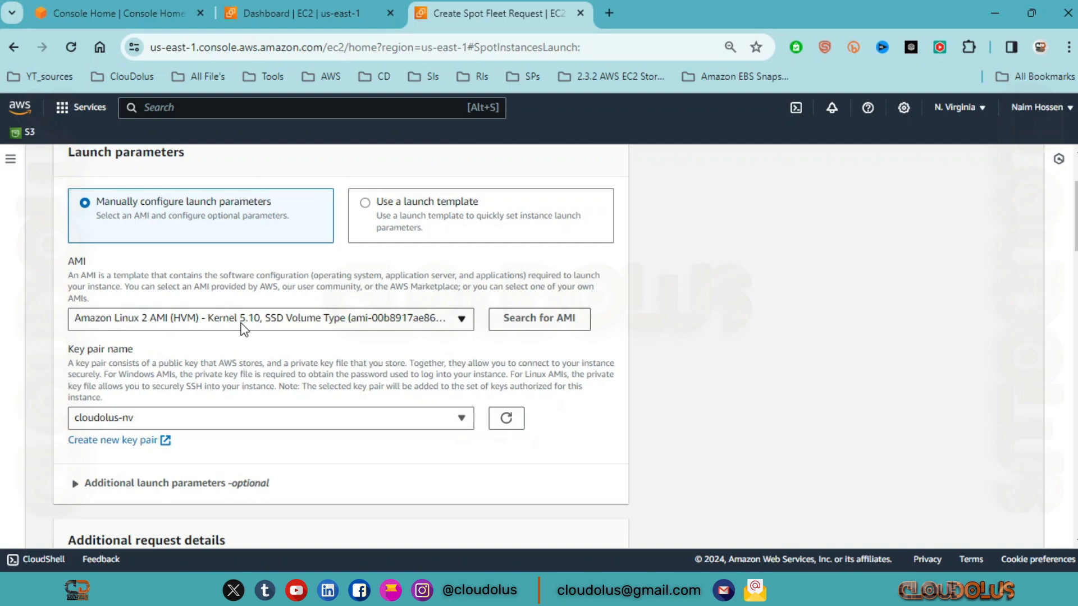
# Step: Search for an AMI, filter by Shared with me AMIs and by Amazon AMIs, and look through the listed images
pyautogui.click(550, 318)
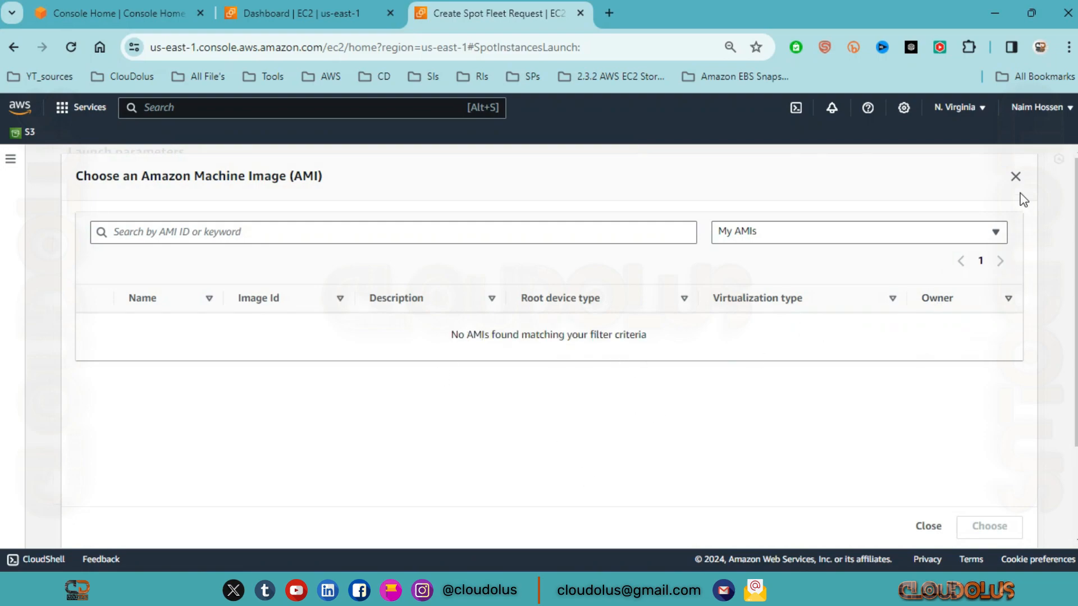
pyautogui.click(627, 231)
pyautogui.click(810, 236)
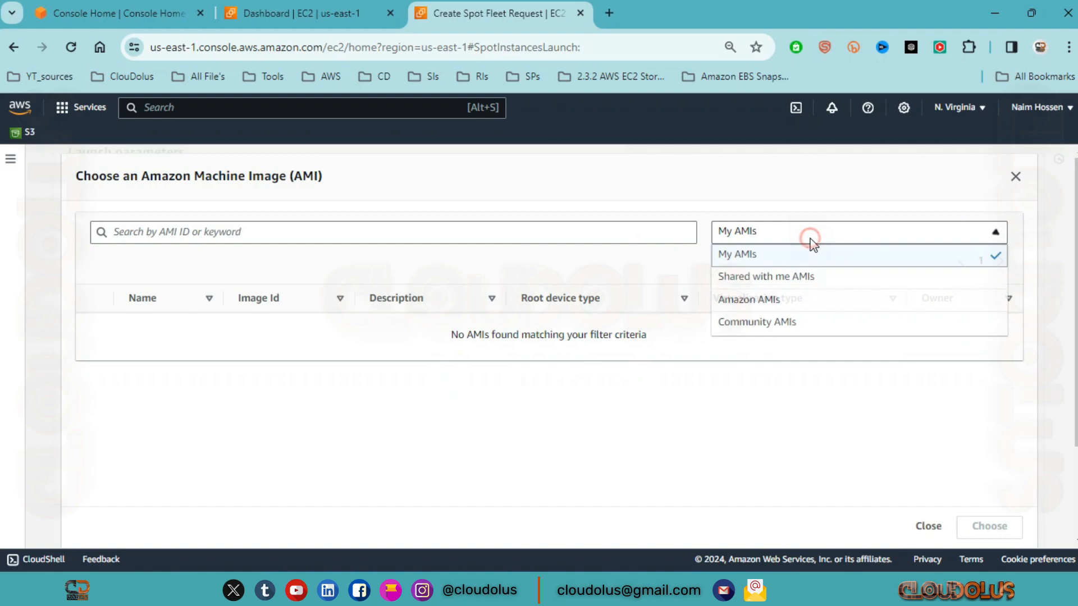
pyautogui.click(794, 277)
pyautogui.click(853, 236)
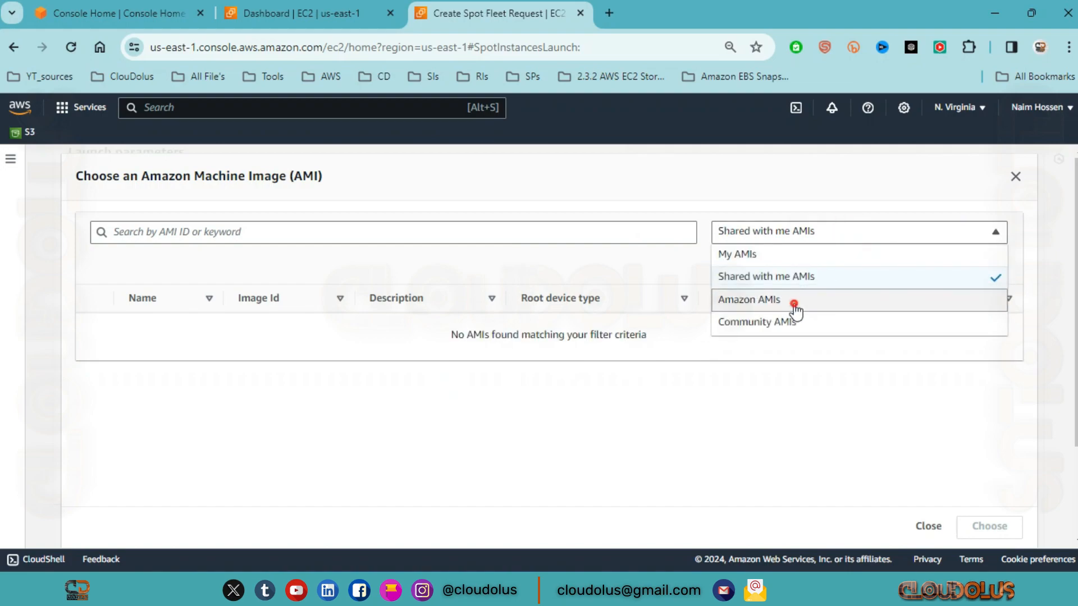
pyautogui.click(793, 301)
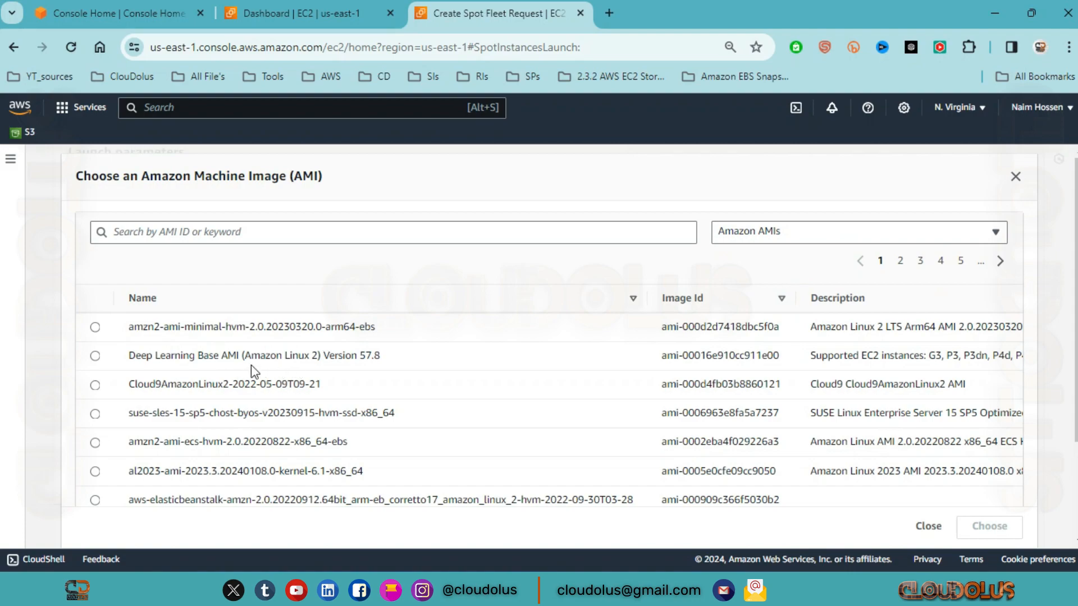
pyautogui.scroll(-3, 252, 382)
pyautogui.scroll(3, 224, 399)
# Step: Filter the AMI list by Community AMIs, switch back to Amazon AMIs, and close the chooser without selecting an image
pyautogui.click(944, 236)
pyautogui.click(807, 328)
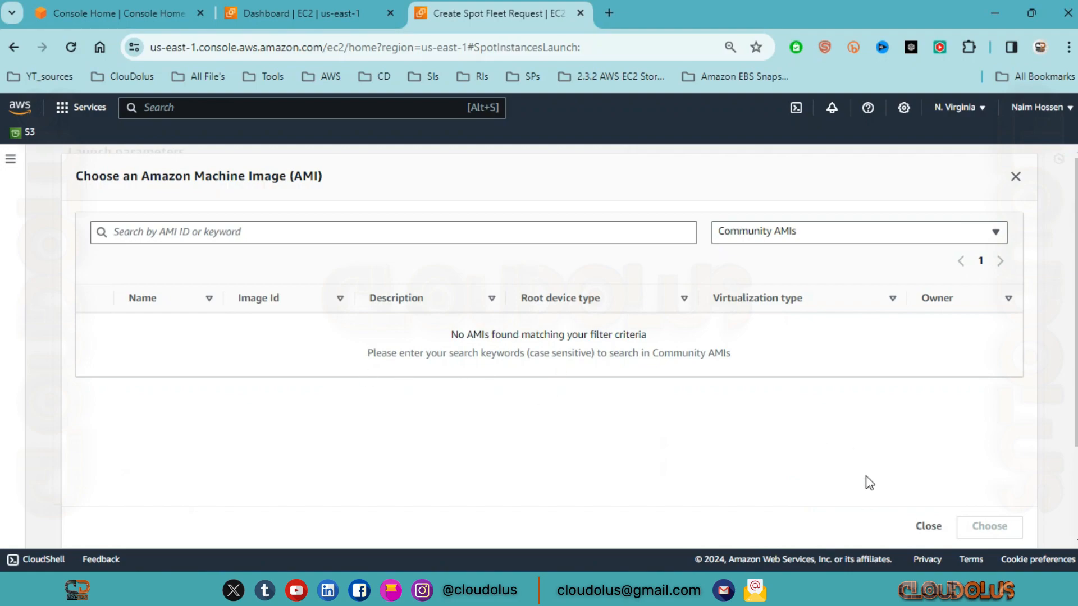
pyautogui.click(971, 232)
pyautogui.click(820, 301)
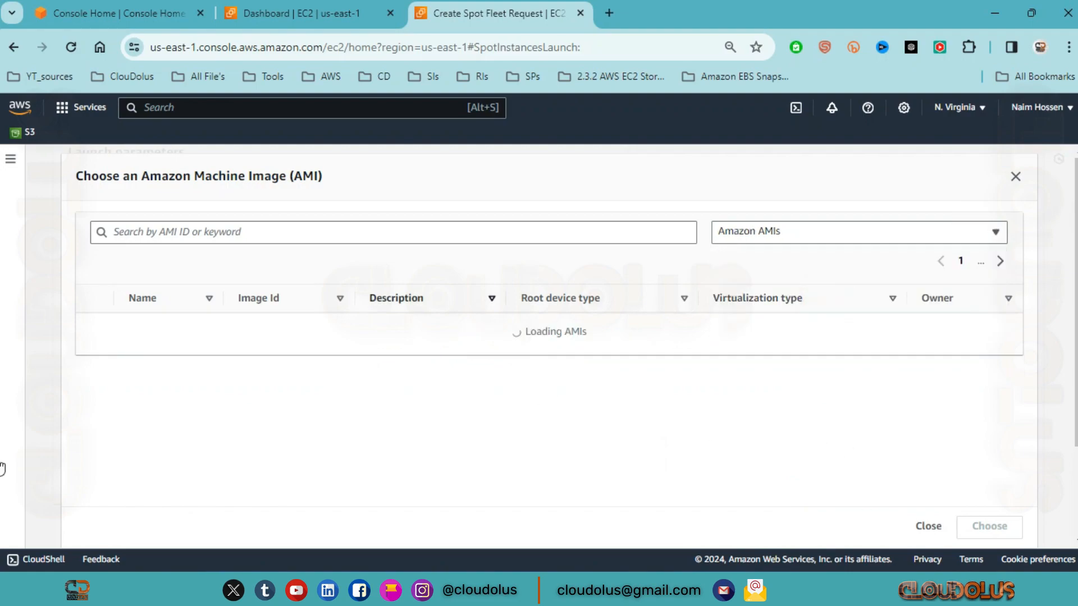
pyautogui.tripleClick(303, 179)
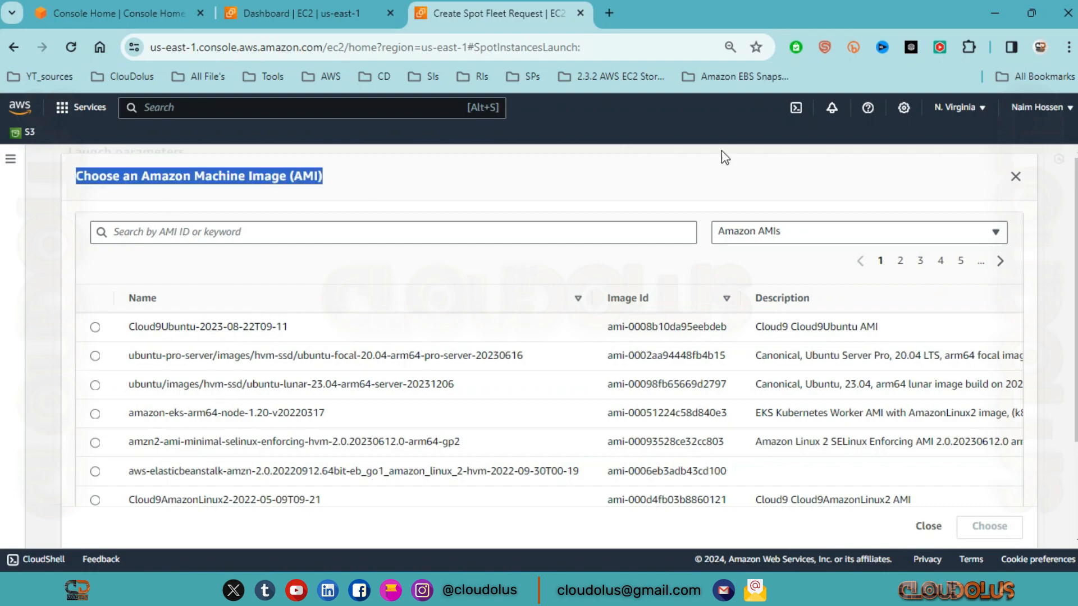
pyautogui.click(1013, 178)
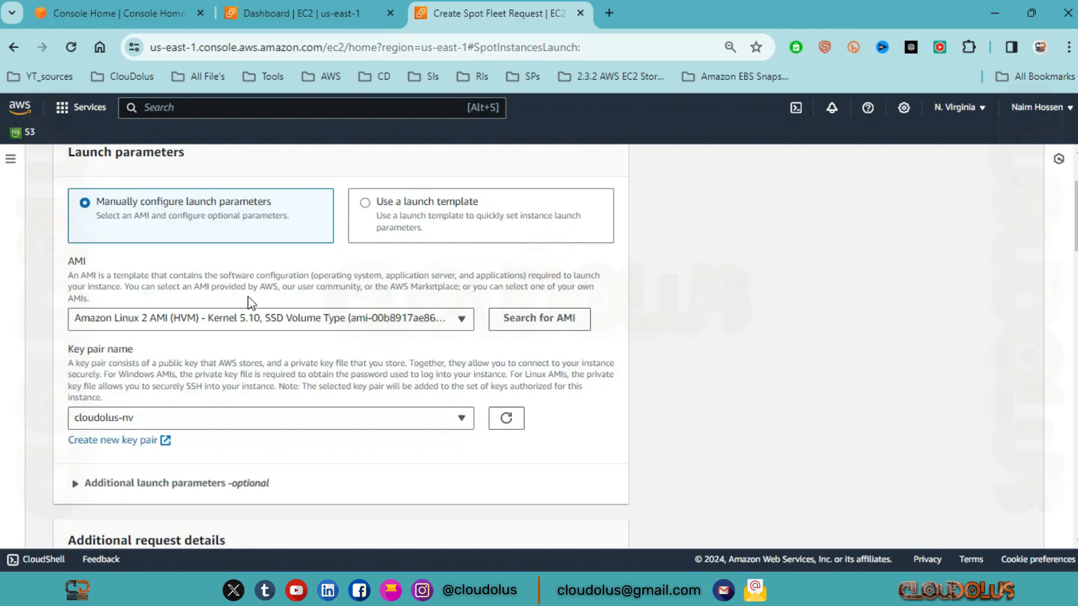
# Step: Check the available key pair names, keeping cloudolus-nv
pyautogui.scroll(-3, 125, 241)
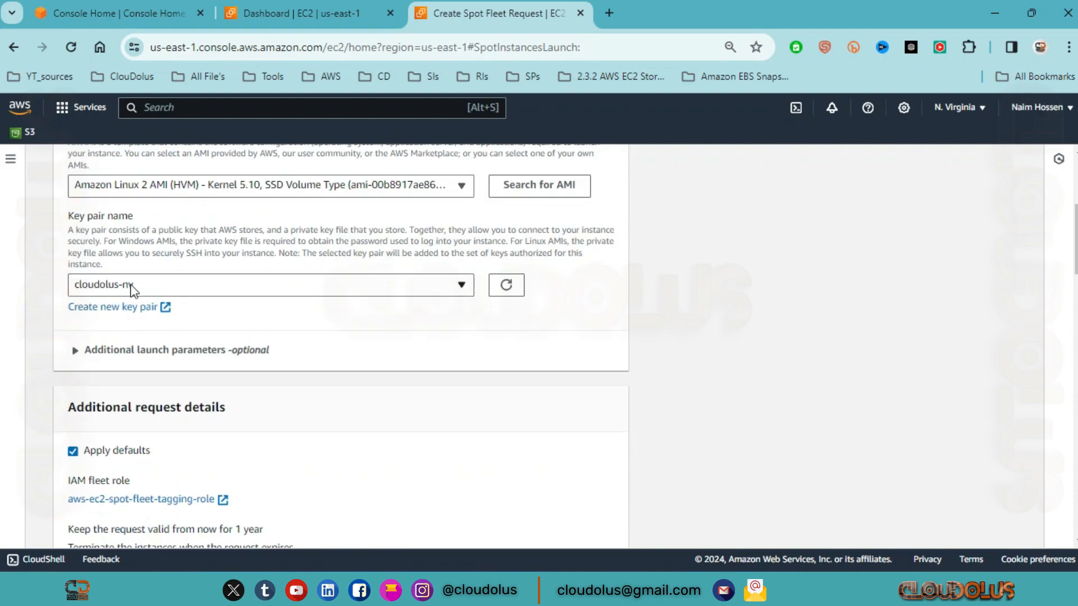
pyautogui.click(180, 291)
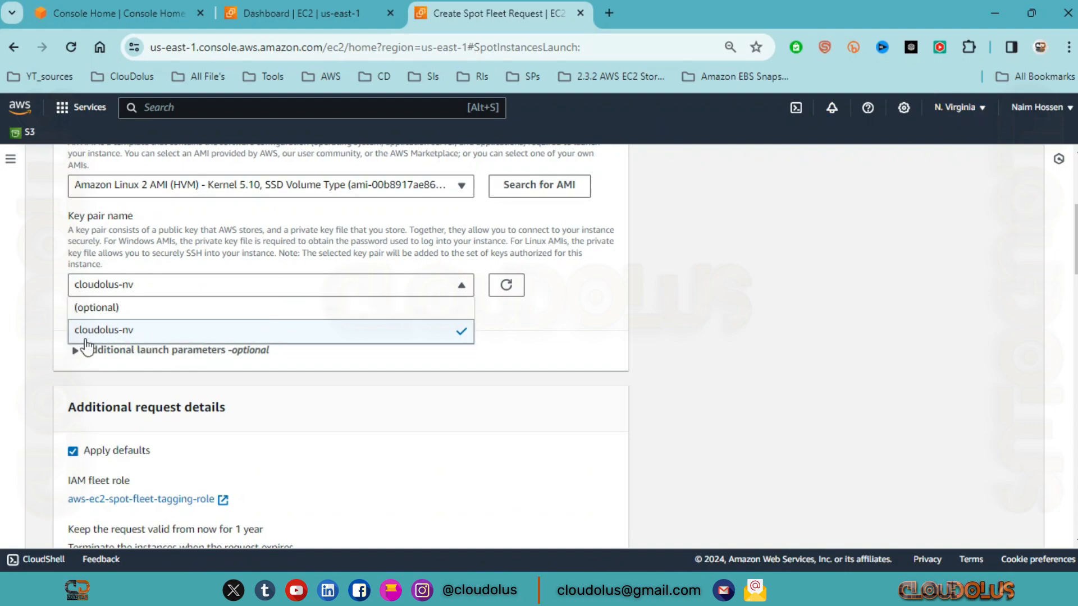
pyautogui.click(461, 284)
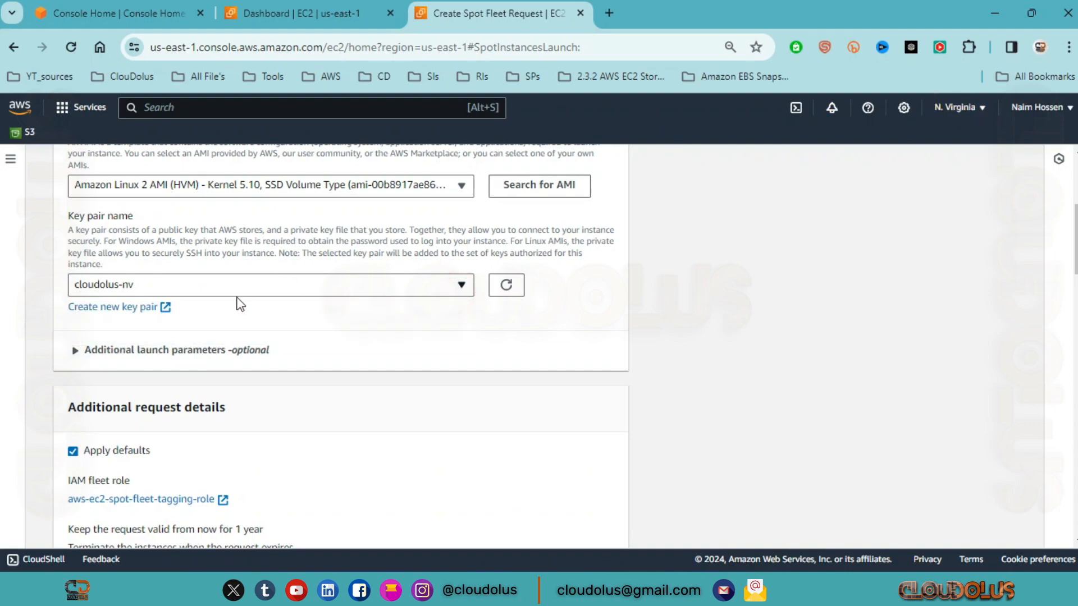
# Step: Expand the optional additional launch parameters and review the EBS-optimized, Instance store and EBS Volumes settings, including the root volume size
pyautogui.scroll(-2, 127, 290)
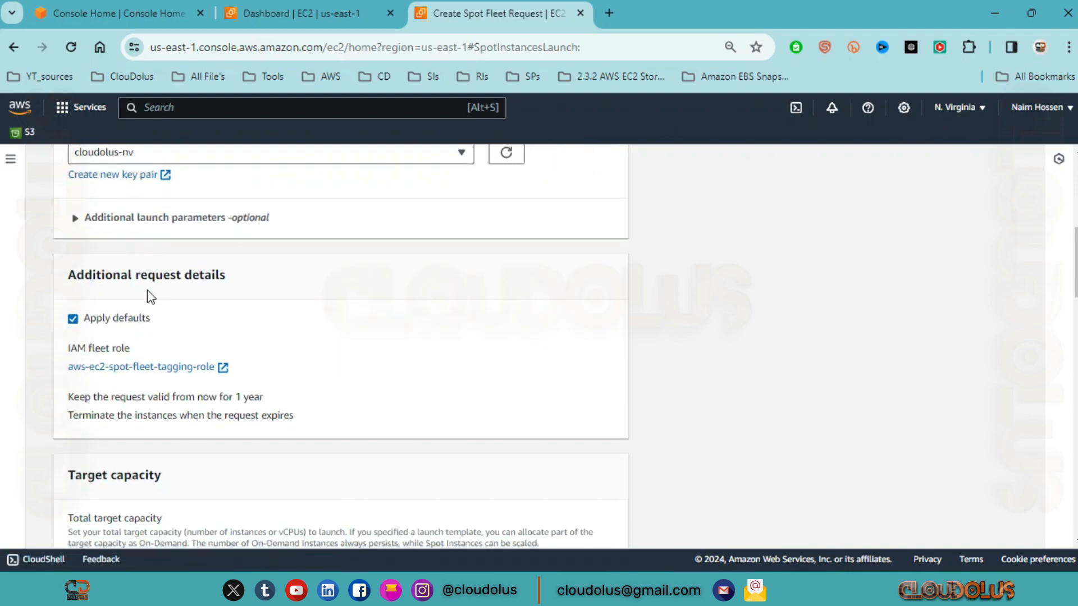
pyautogui.click(72, 218)
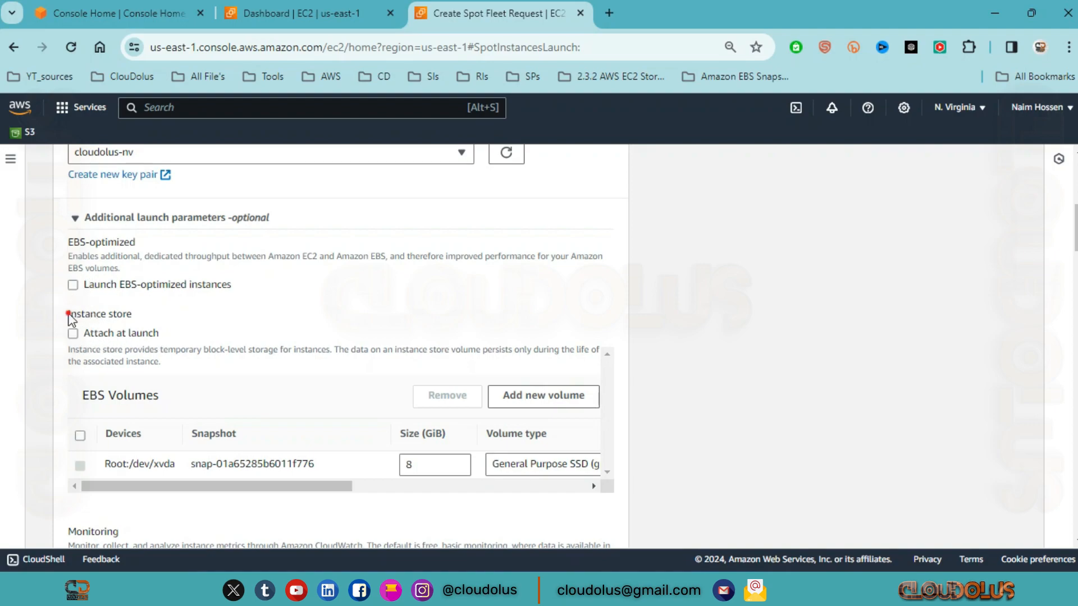
pyautogui.moveTo(68, 314); pyautogui.dragTo(140, 320)
pyautogui.moveTo(146, 243); pyautogui.dragTo(66, 258)
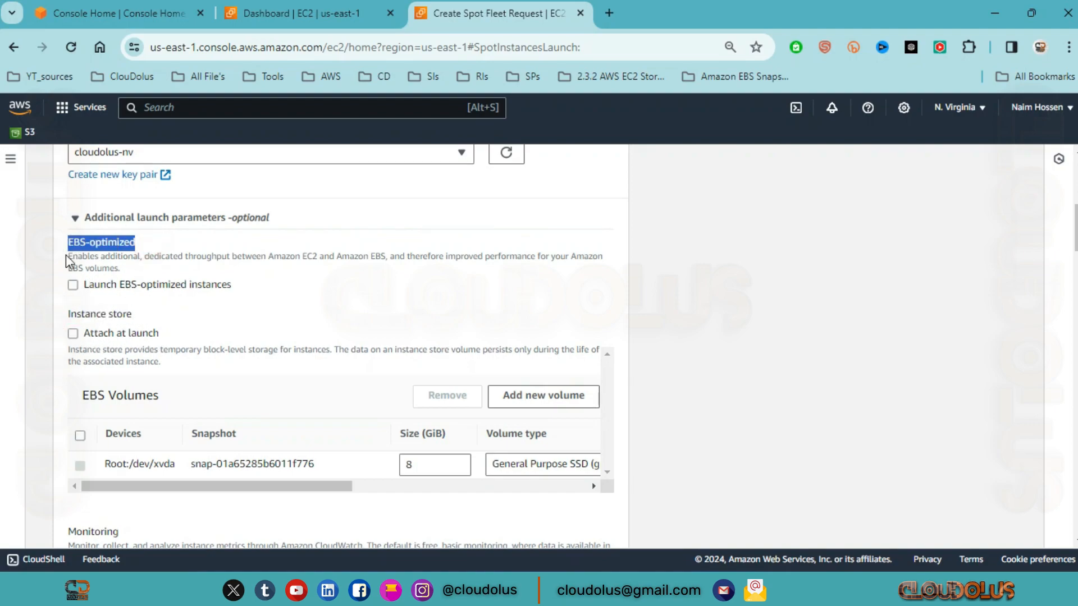
pyautogui.moveTo(171, 398); pyautogui.dragTo(78, 393)
pyautogui.scroll(-2, 250, 380)
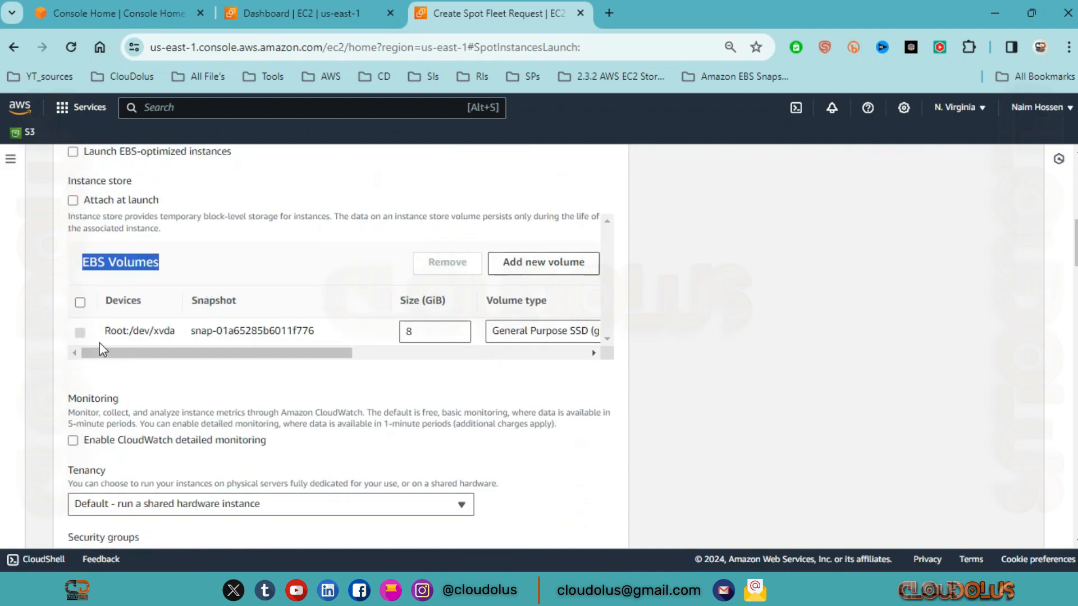
pyautogui.click(428, 333)
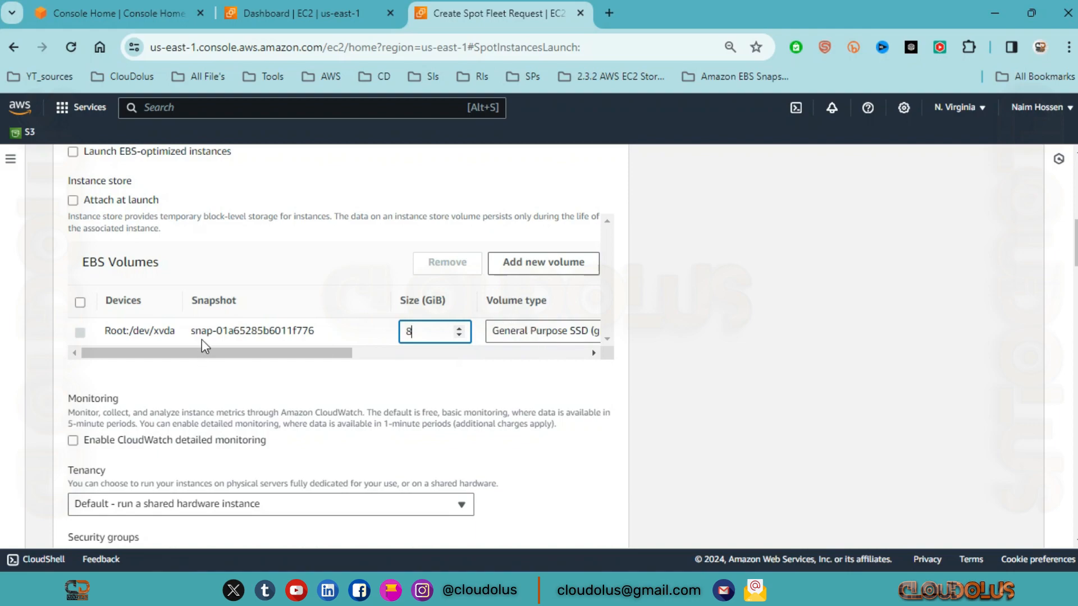
# Step: Review the Monitoring section and its CloudWatch detailed monitoring option without enabling it
pyautogui.scroll(-2, 82, 319)
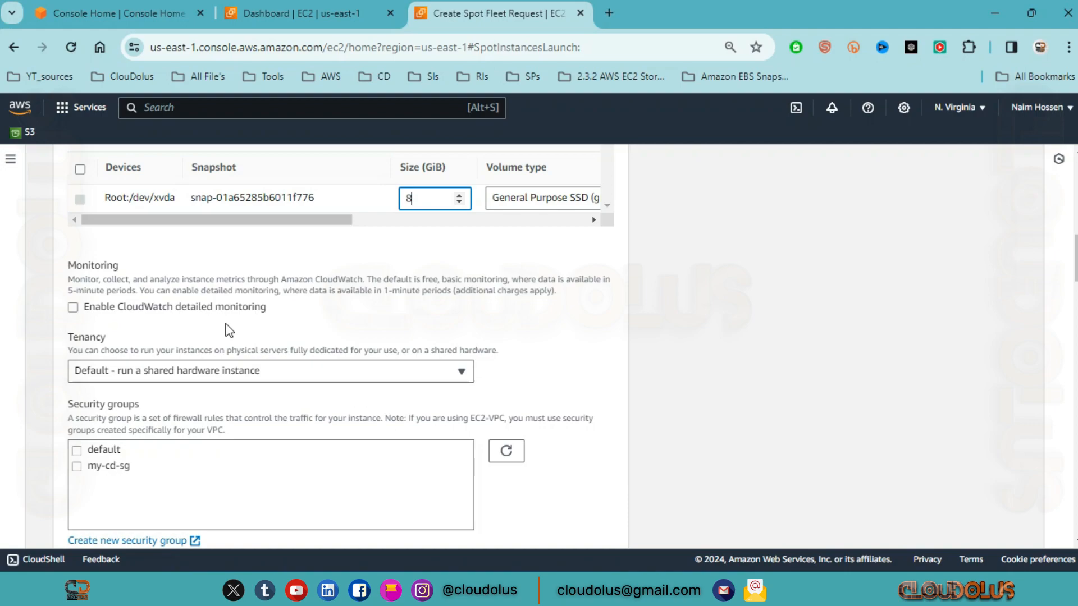
pyautogui.moveTo(256, 313); pyautogui.dragTo(161, 313)
pyautogui.click(263, 312)
pyautogui.click(297, 305)
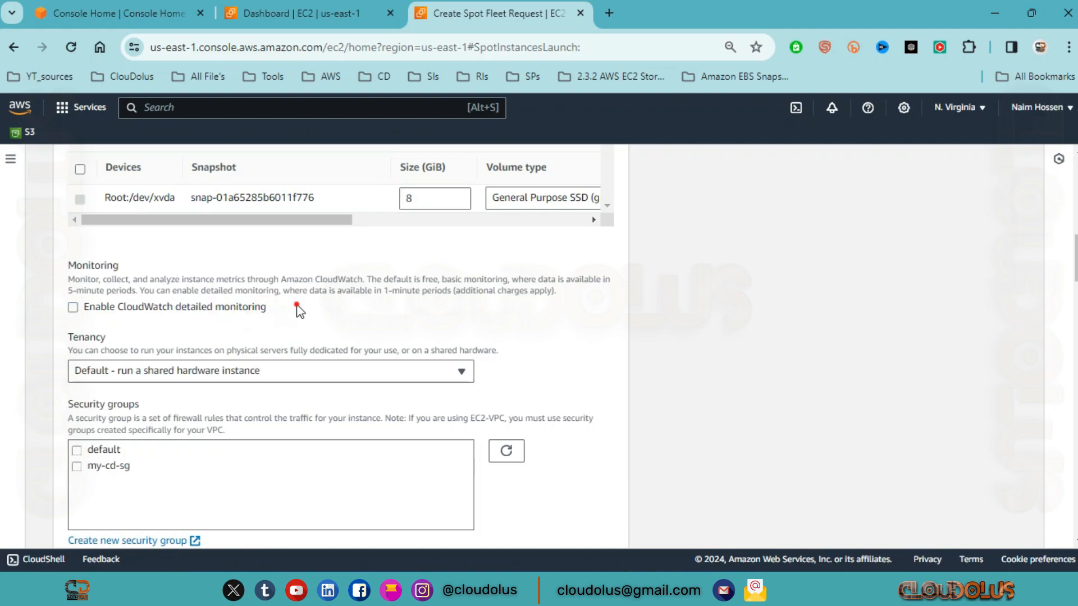
pyautogui.moveTo(297, 307); pyautogui.dragTo(117, 308)
pyautogui.click(119, 342)
# Step: Check the Tenancy options, keeping the shared hardware default, and review the Security groups list
pyautogui.scroll(-2, 174, 367)
pyautogui.click(407, 247)
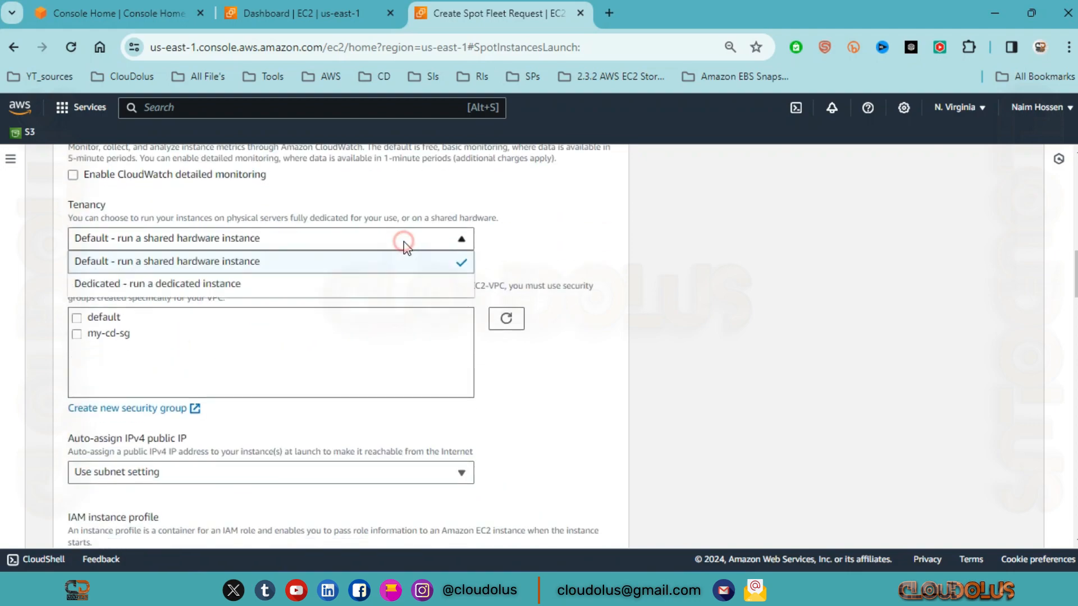
pyautogui.click(405, 243)
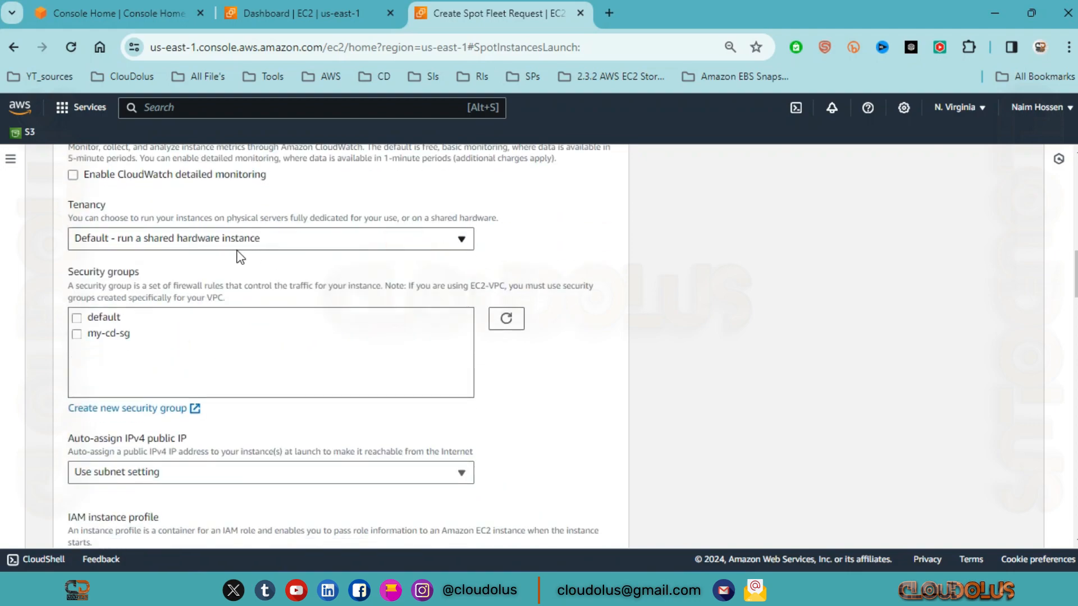
pyautogui.click(277, 245)
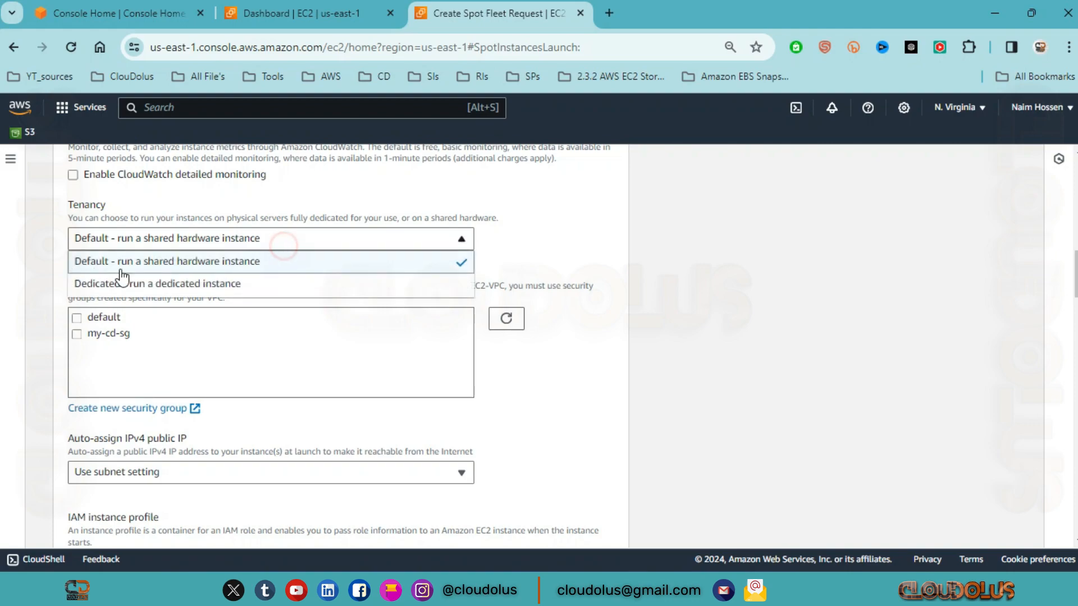
pyautogui.click(416, 240)
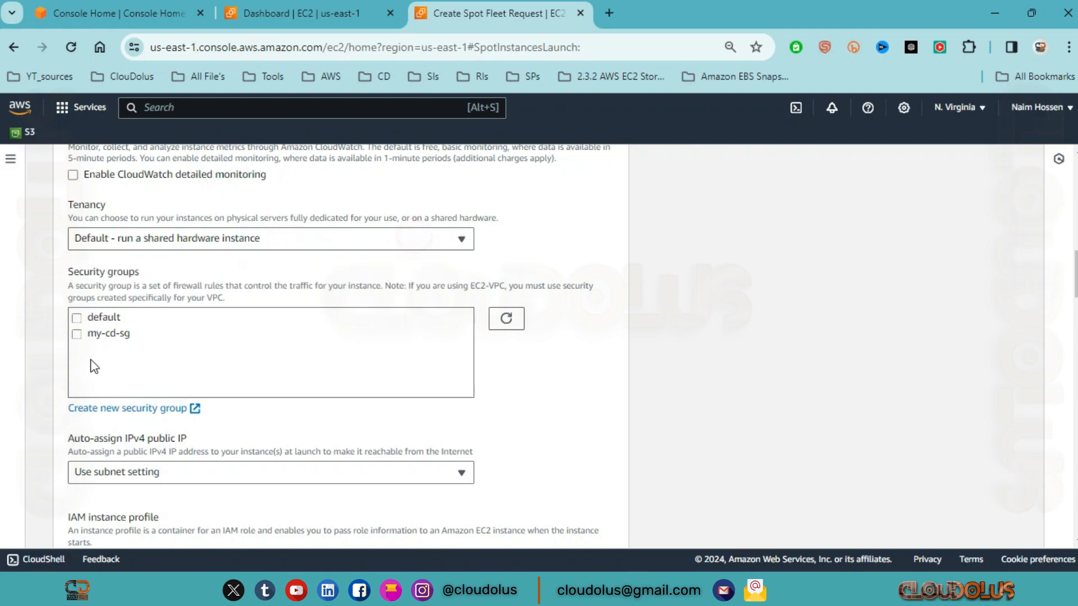
pyautogui.tripleClick(130, 271)
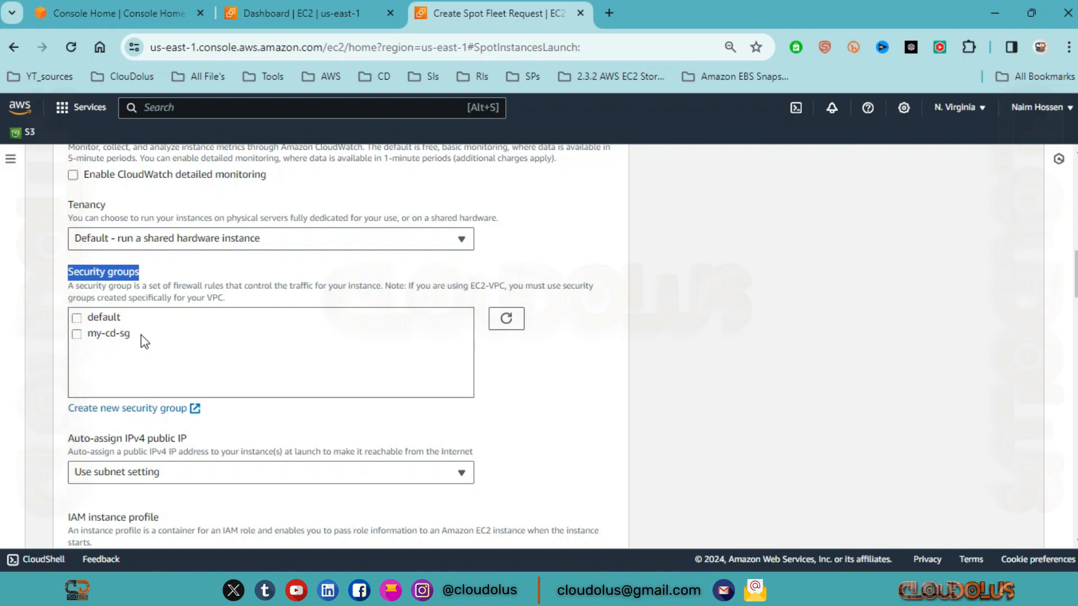
pyautogui.click(264, 275)
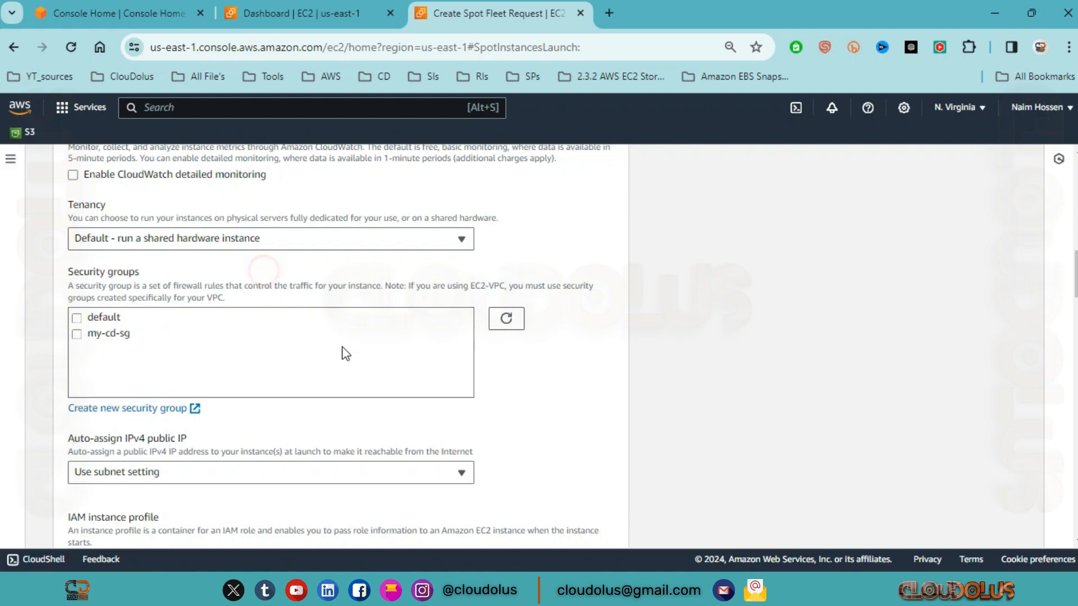
# Step: Check the options for auto-assigning an IPv4 public IP, keeping Use subnet setting
pyautogui.scroll(-2, 344, 353)
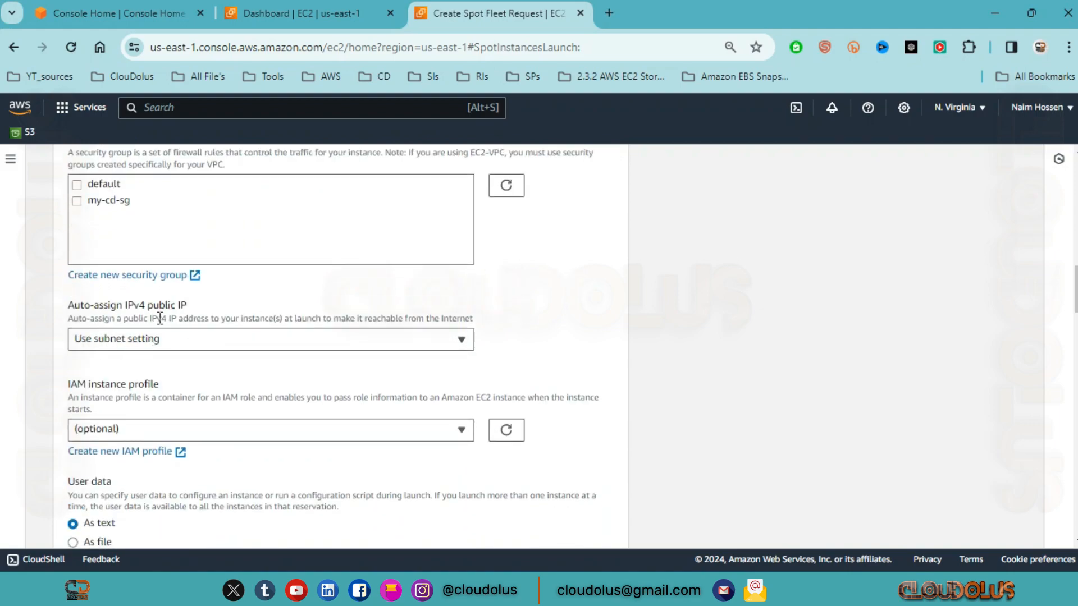
pyautogui.click(261, 349)
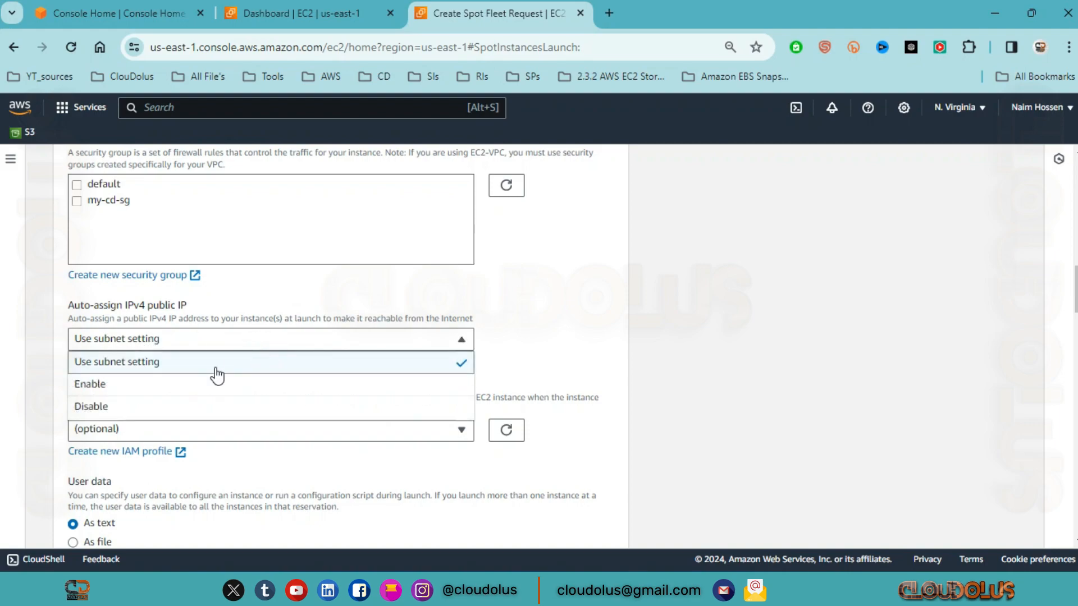
pyautogui.click(395, 338)
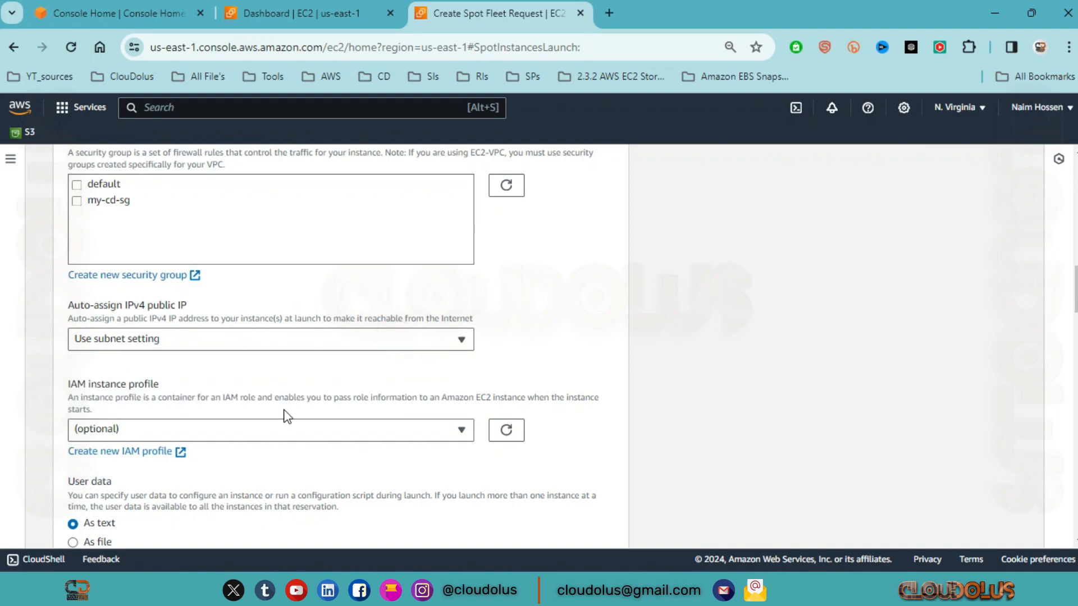
# Step: Check the IAM instance profile options, refresh the profile list, and review the User data section
pyautogui.scroll(-2, 286, 416)
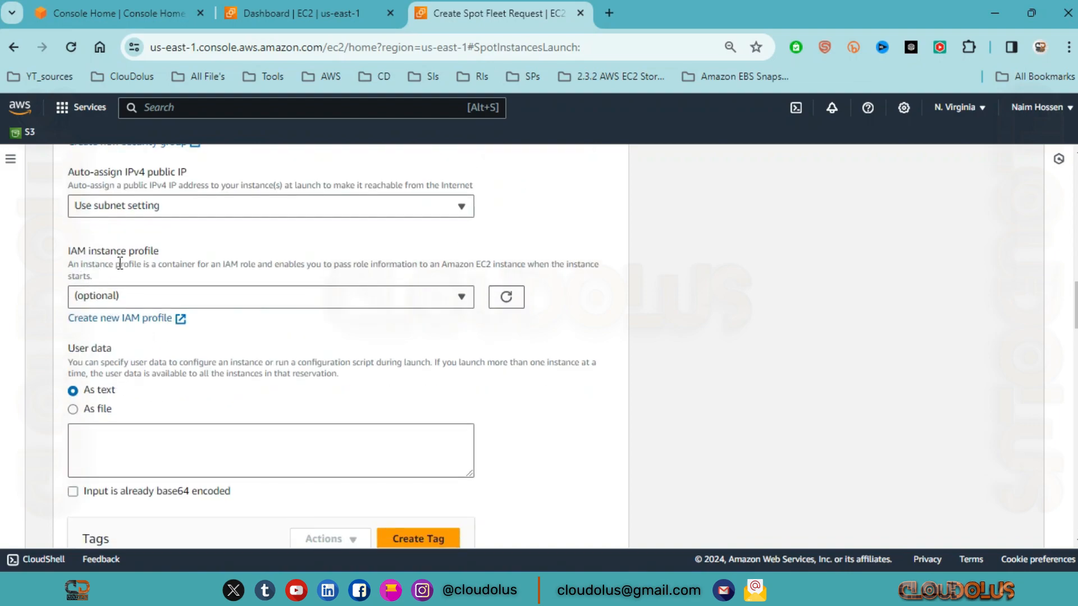
pyautogui.click(387, 302)
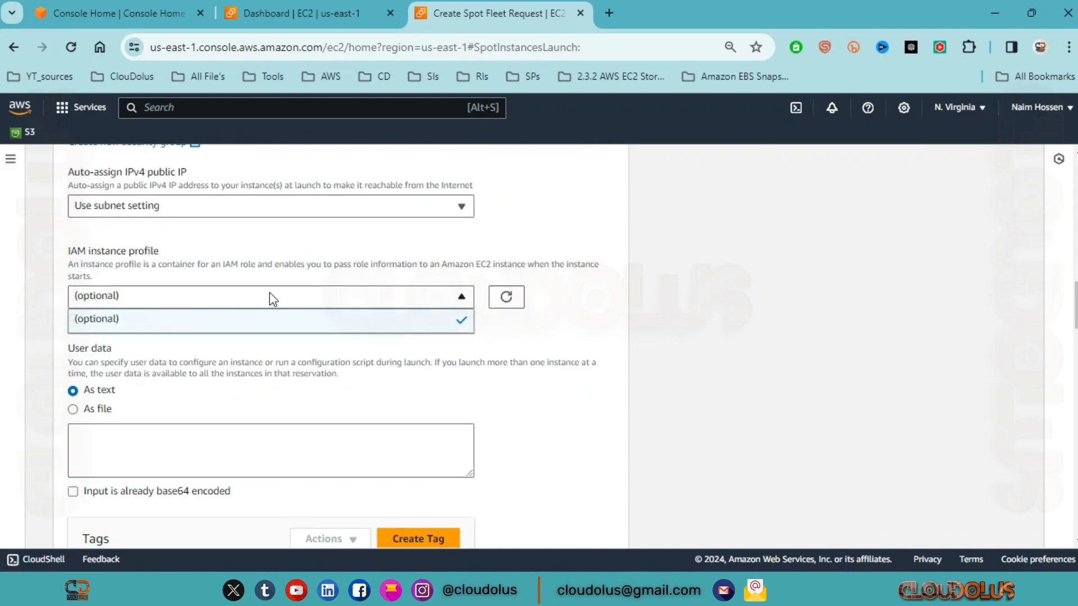
pyautogui.click(330, 271)
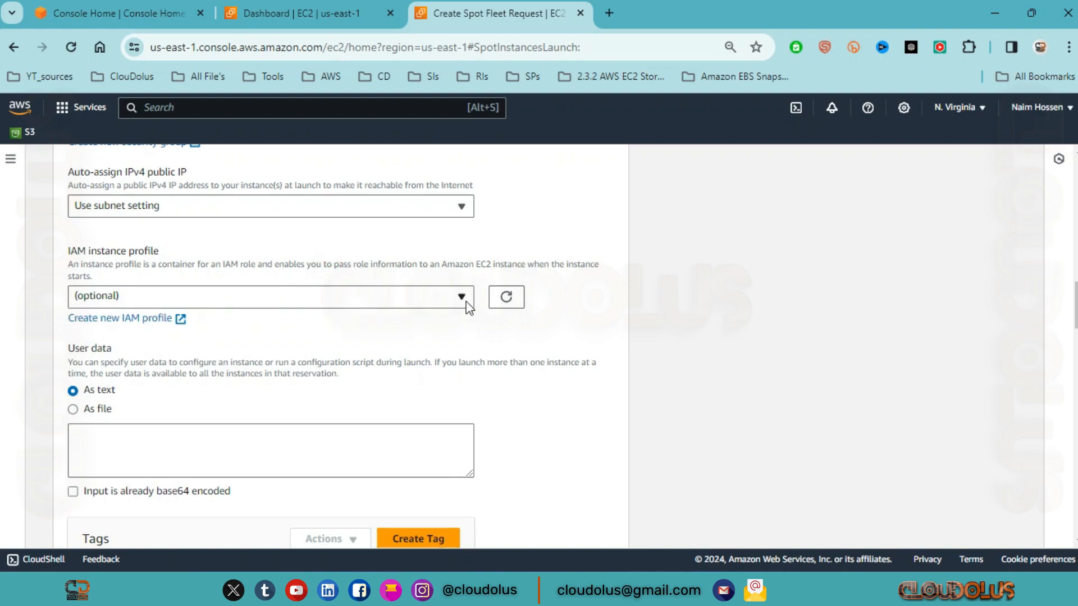
pyautogui.click(497, 295)
pyautogui.scroll(-2, 218, 407)
pyautogui.moveTo(119, 217); pyautogui.dragTo(2, 235)
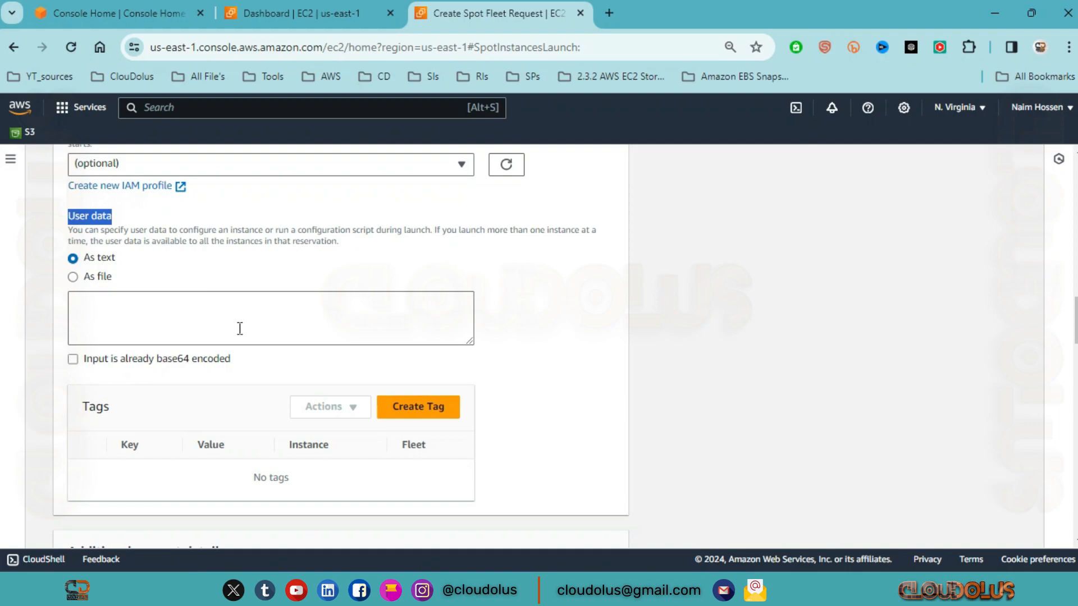
# Step: Collapse the Additional launch parameters section of the Spot Fleet request form
pyautogui.click(292, 313)
pyautogui.scroll(-4, 360, 421)
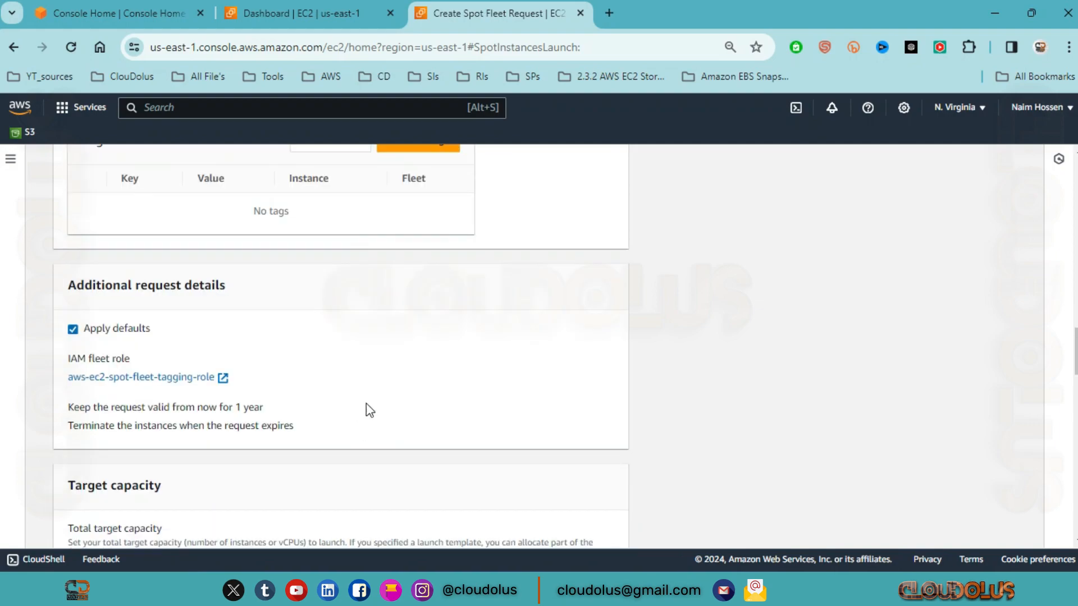
pyautogui.scroll(10, 364, 405)
pyautogui.scroll(10, 349, 369)
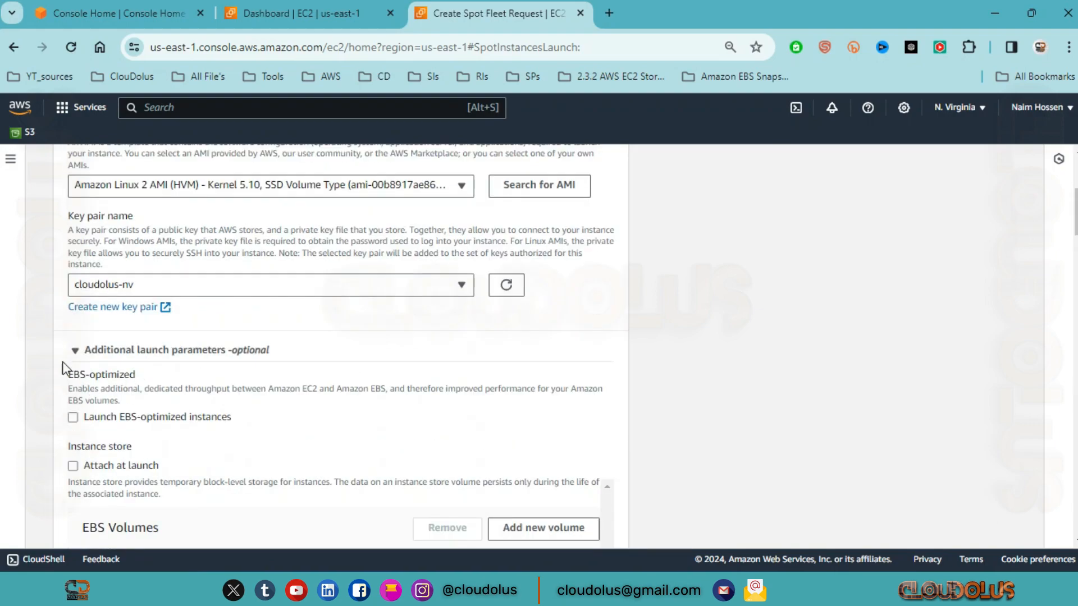
pyautogui.click(74, 349)
pyautogui.scroll(-3, 200, 313)
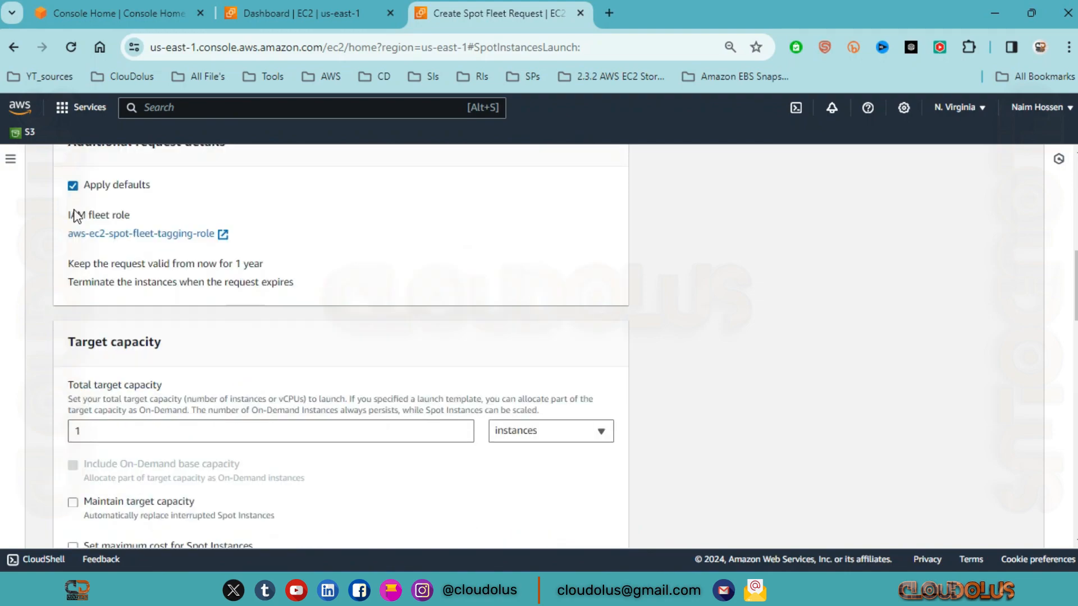
# Step: Temporarily turn off Apply defaults to review the IAM fleet role, request validity dates and the option to terminate instances at expiry
pyautogui.scroll(-3, 79, 210)
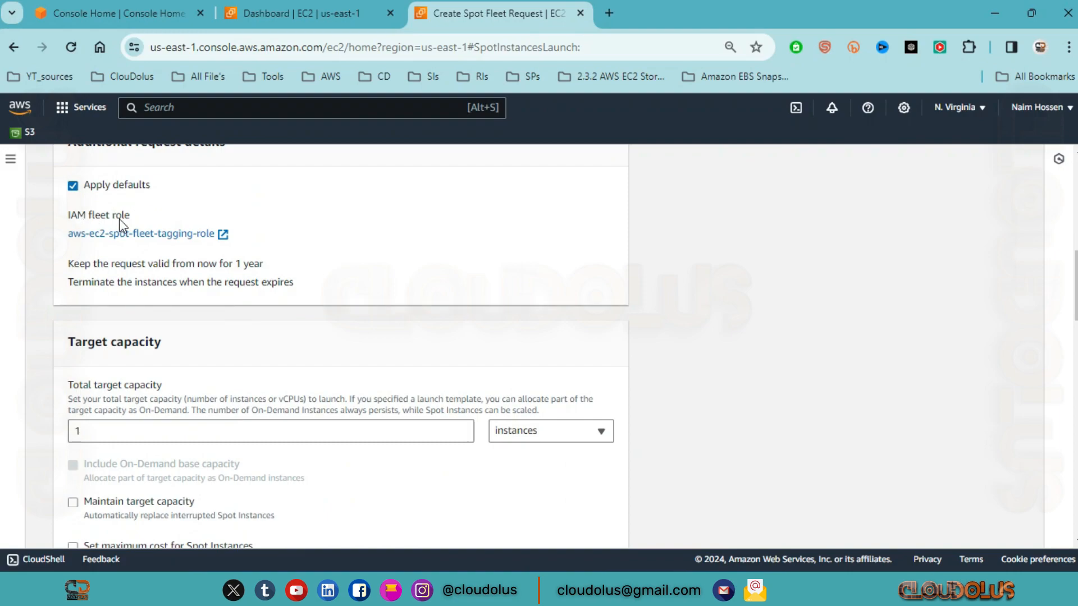
pyautogui.moveTo(154, 215); pyautogui.dragTo(77, 222)
pyautogui.click(75, 188)
pyautogui.click(74, 188)
pyautogui.click(74, 188)
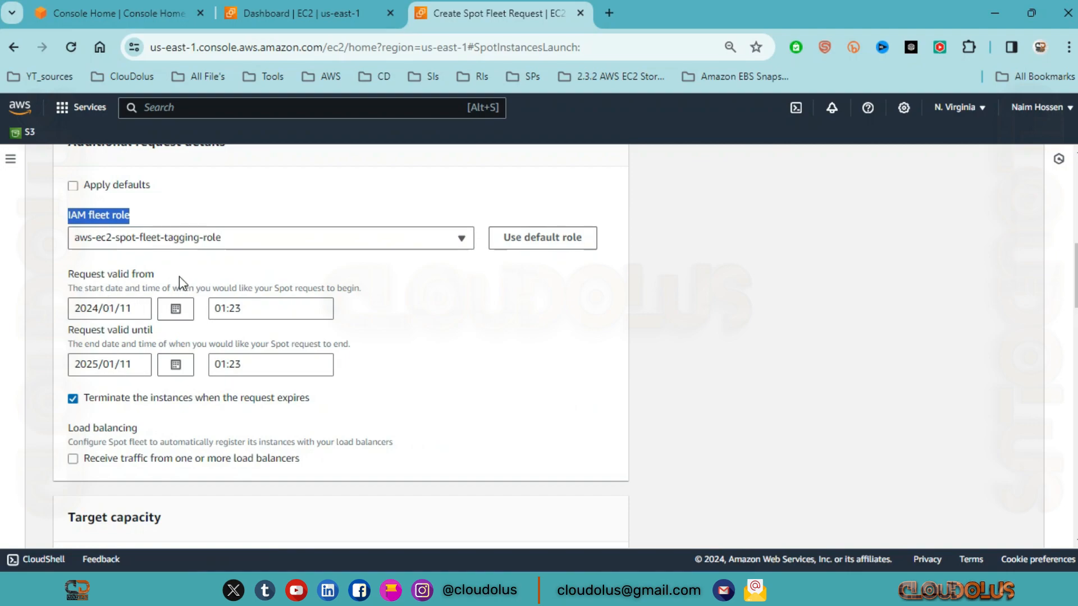
pyautogui.moveTo(180, 276); pyautogui.dragTo(67, 275)
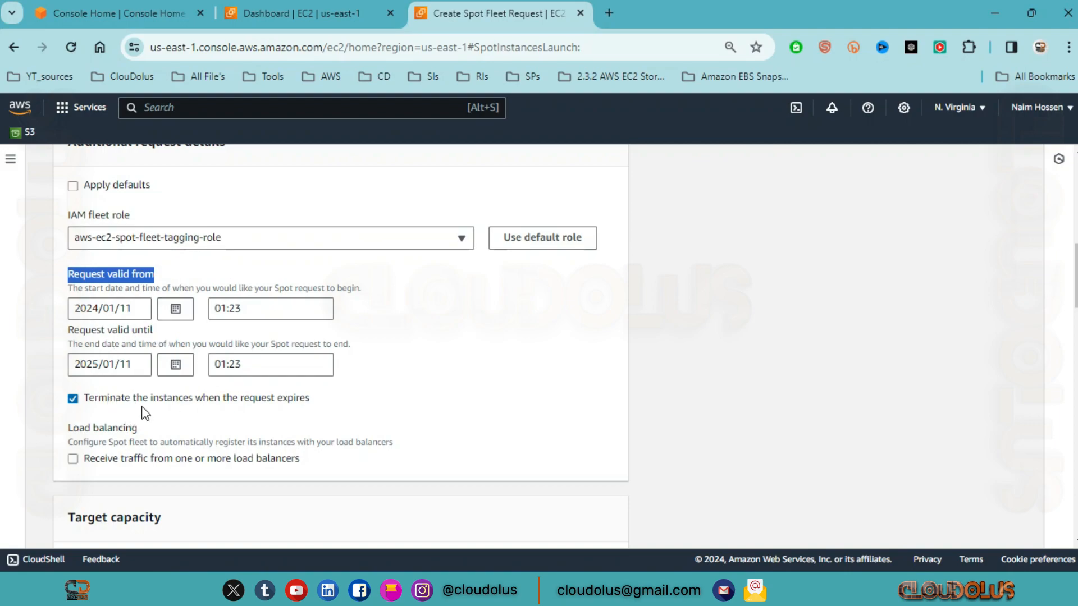
pyautogui.click(321, 400)
pyautogui.moveTo(321, 400); pyautogui.dragTo(82, 400)
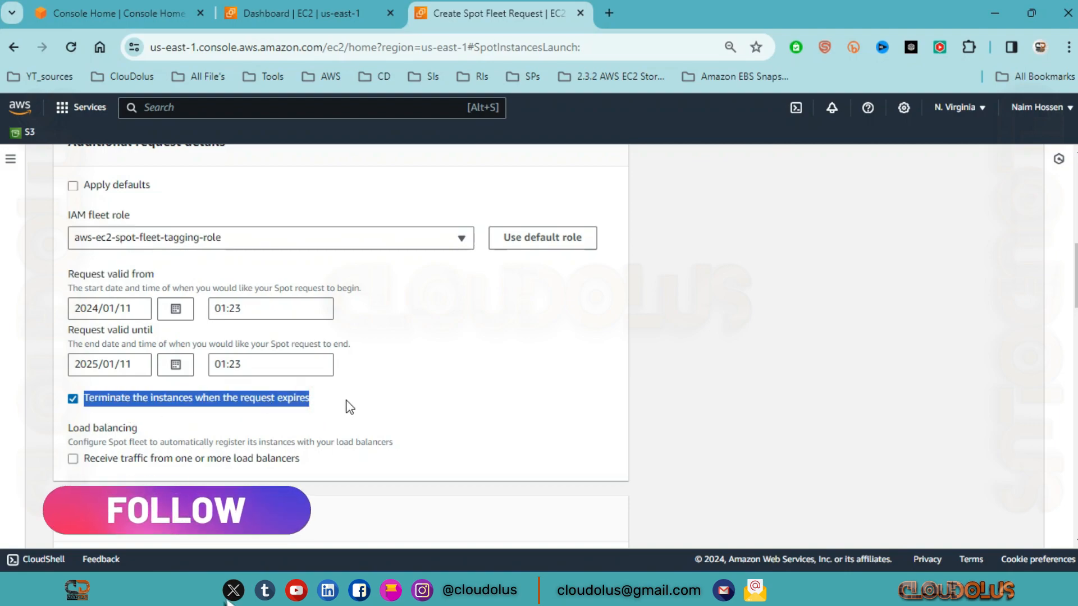
pyautogui.click(410, 201)
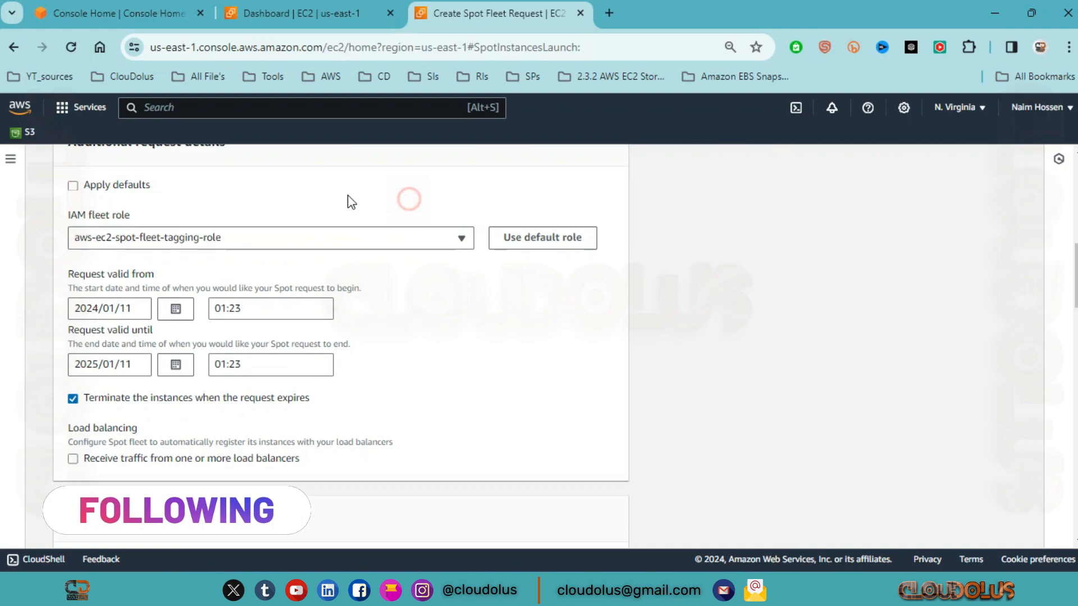
pyautogui.click(72, 186)
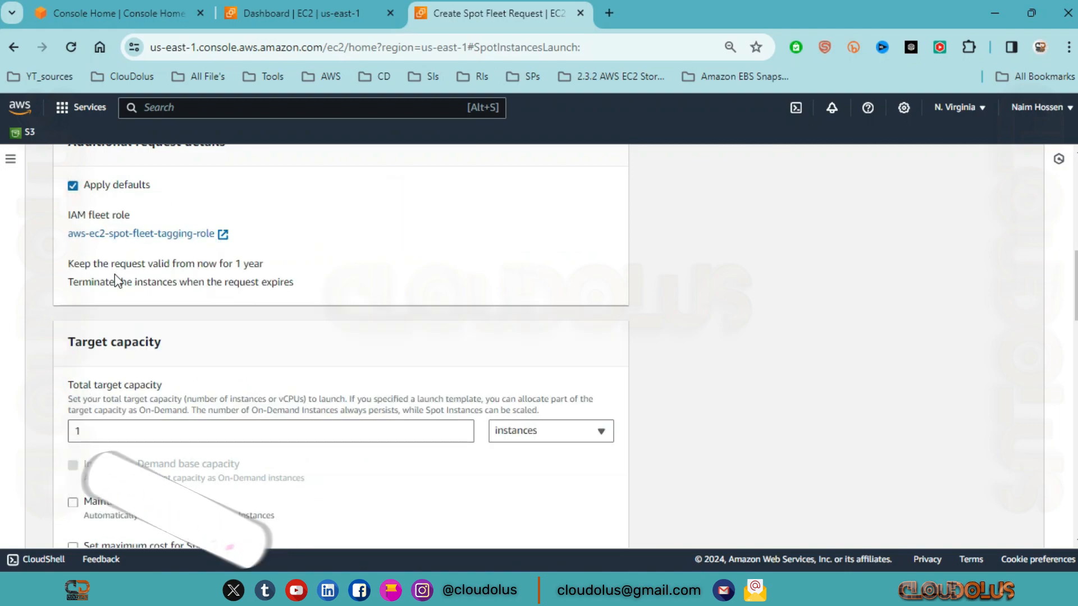
# Step: Review the Target capacity section and its unit options, keeping the total target capacity at 1 with instances as the unit
pyautogui.scroll(-2, 225, 266)
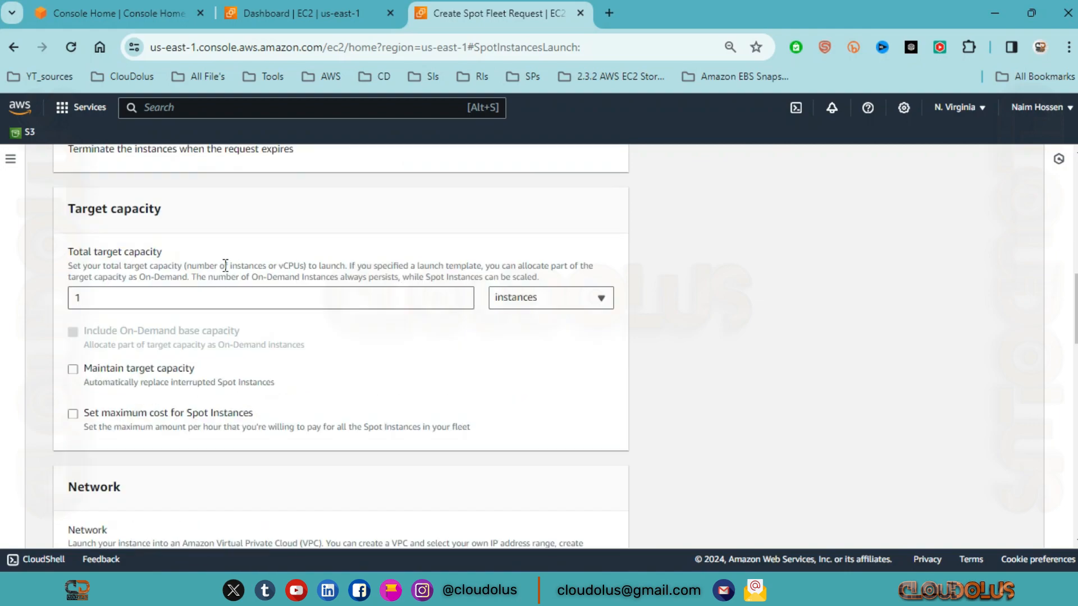
pyautogui.moveTo(181, 215); pyautogui.dragTo(54, 211)
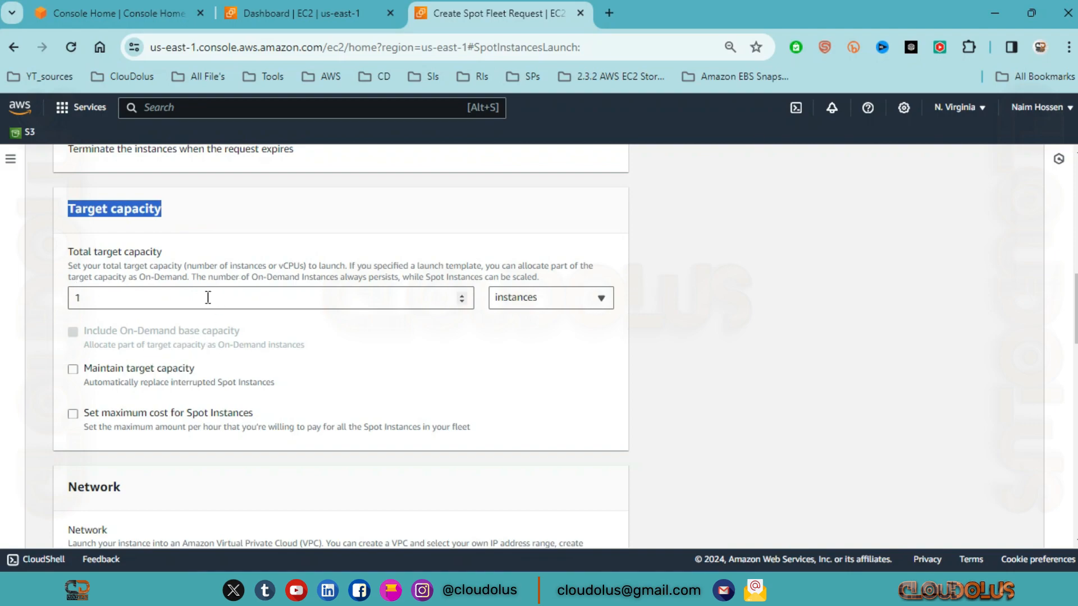
pyautogui.click(148, 296)
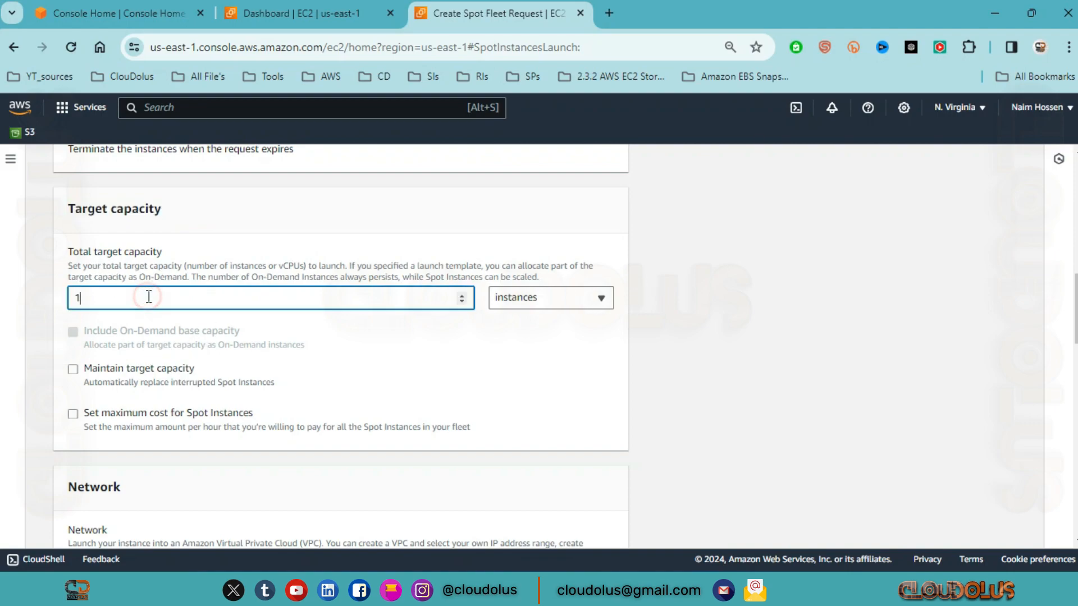
pyautogui.click(605, 302)
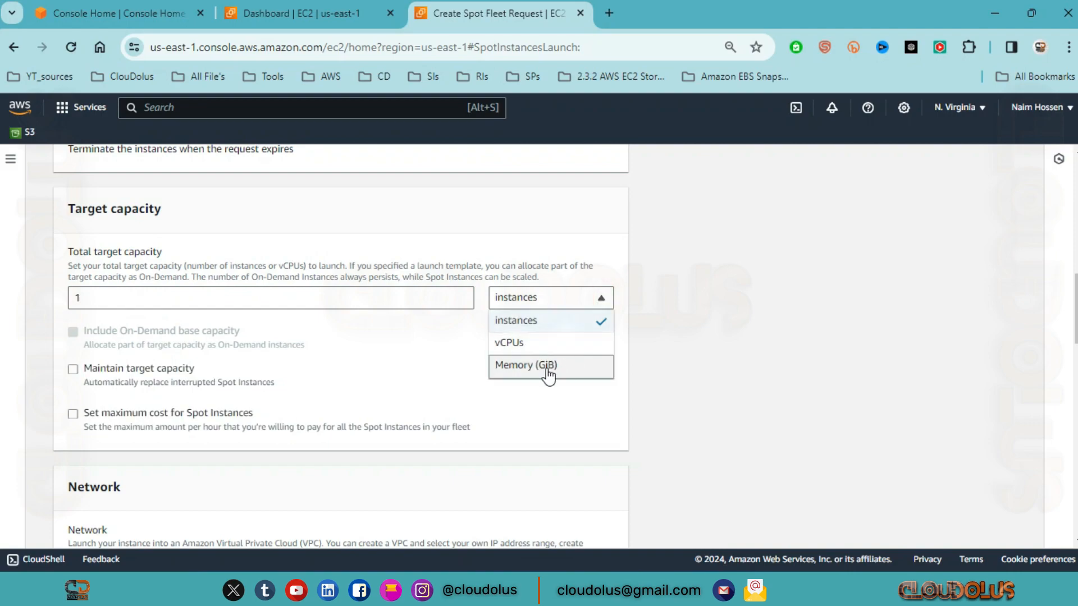
pyautogui.click(598, 298)
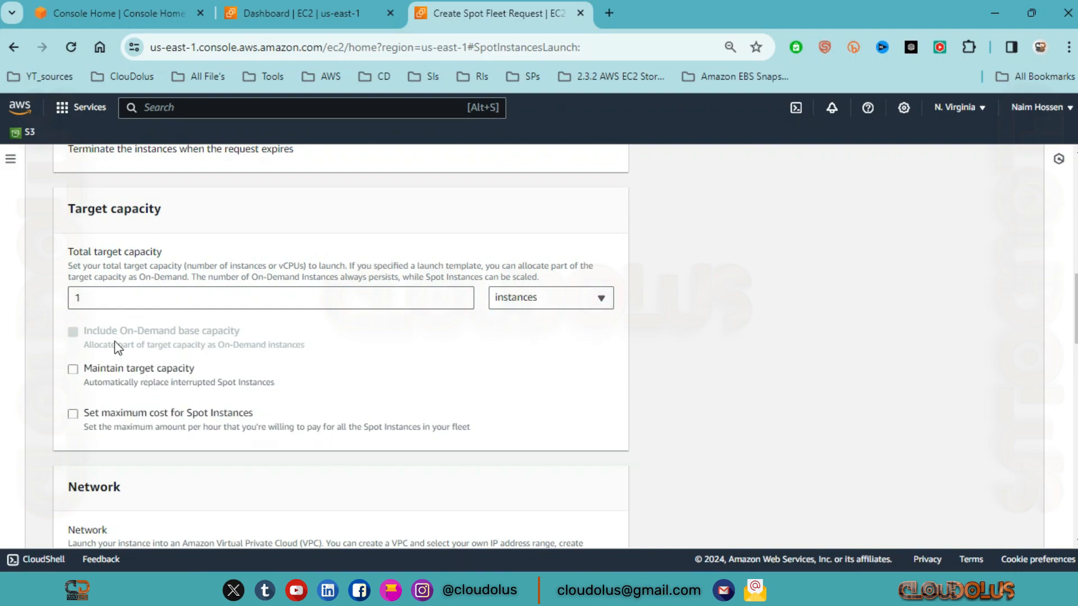
# Step: Enable Maintain target capacity and check the Interruption behavior options, keeping Terminate
pyautogui.scroll(-2, 159, 385)
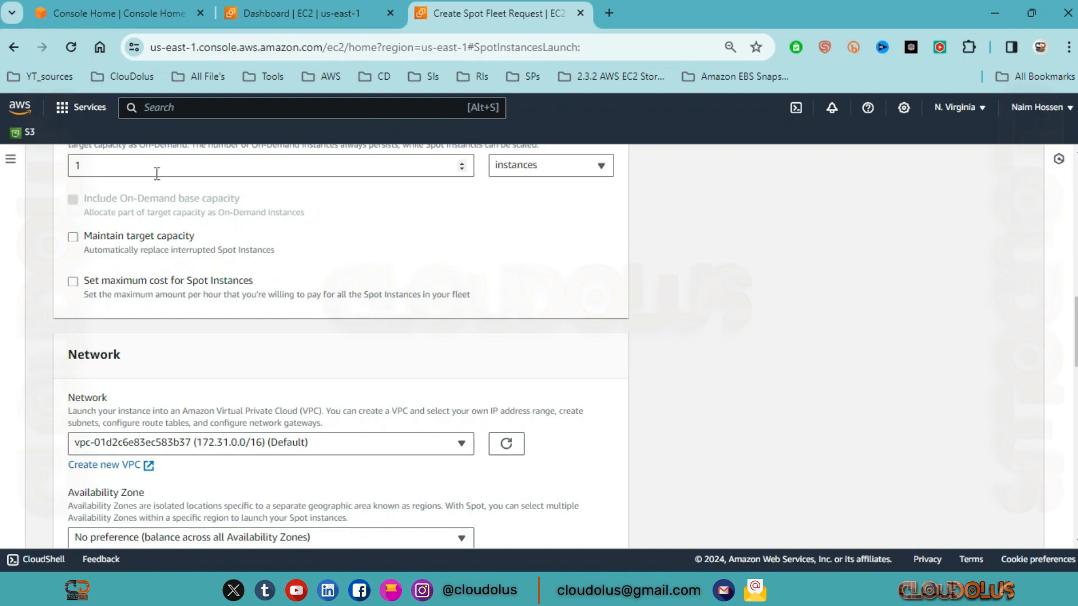
pyautogui.click(72, 236)
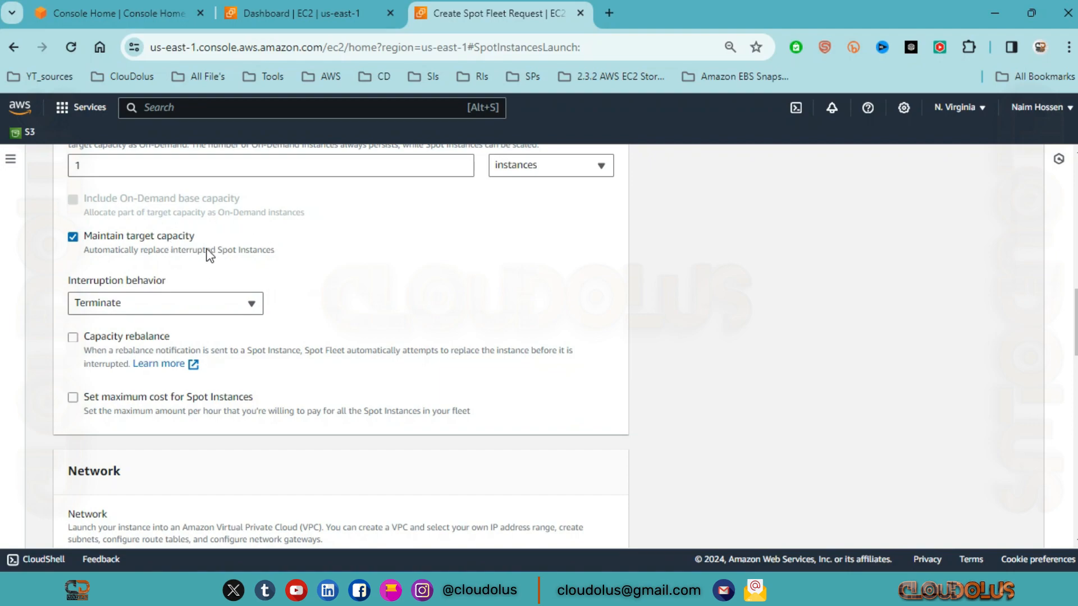
pyautogui.moveTo(190, 282); pyautogui.dragTo(68, 288)
pyautogui.click(198, 304)
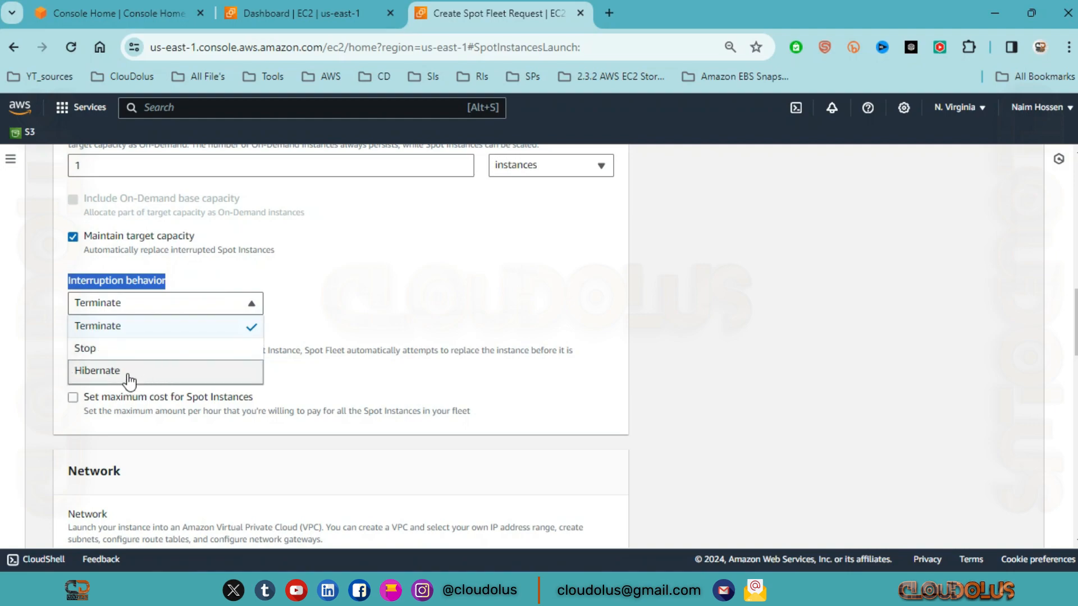
pyautogui.click(311, 274)
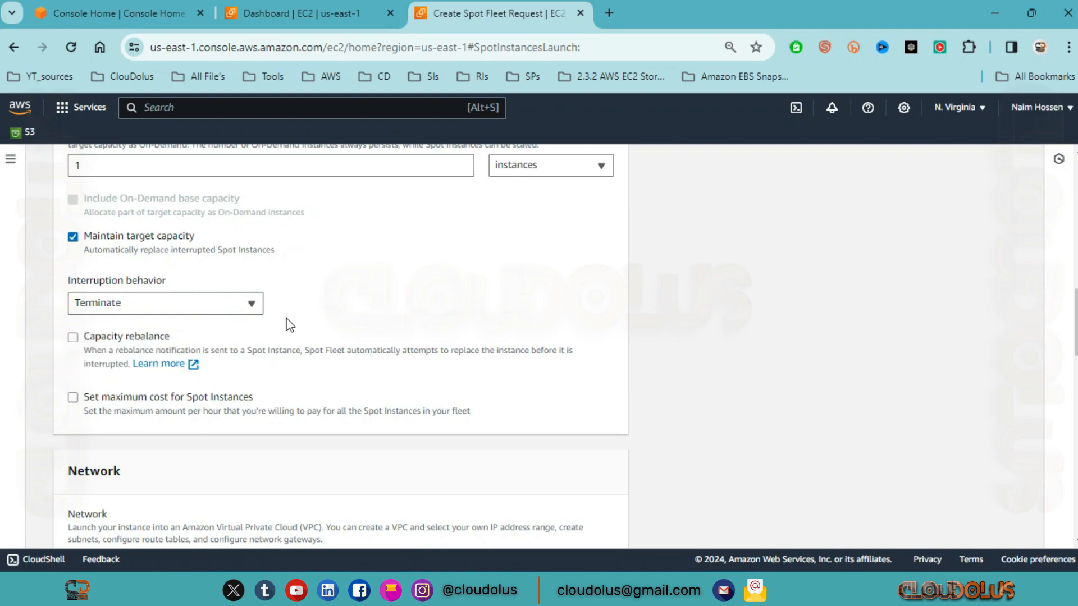
# Step: Temporarily enable Capacity rebalance to check the Instance replacement strategy options
pyautogui.scroll(2, 336, 365)
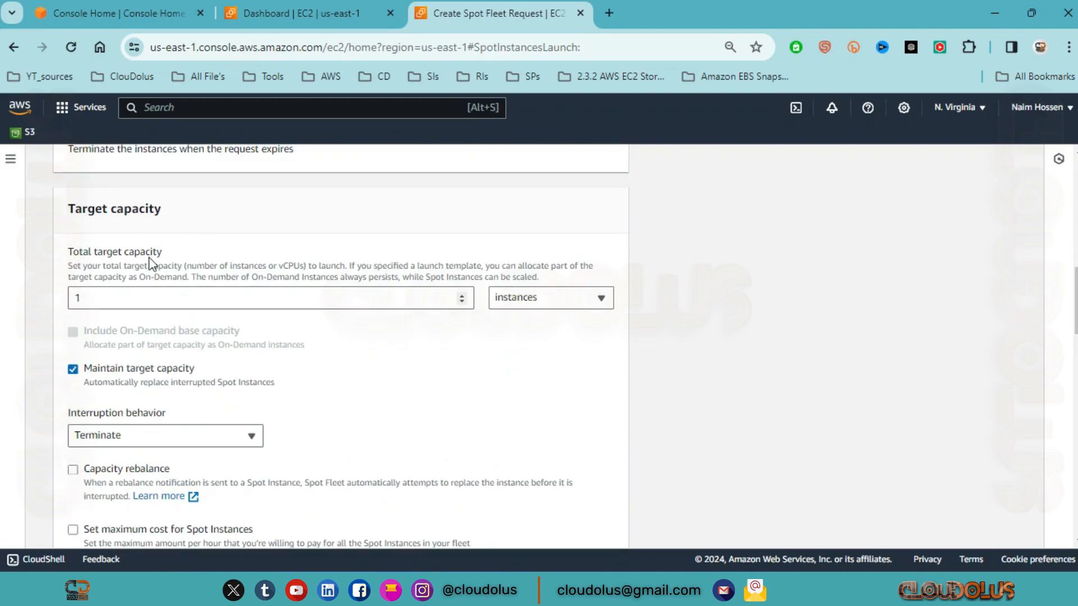
pyautogui.scroll(-2, 113, 368)
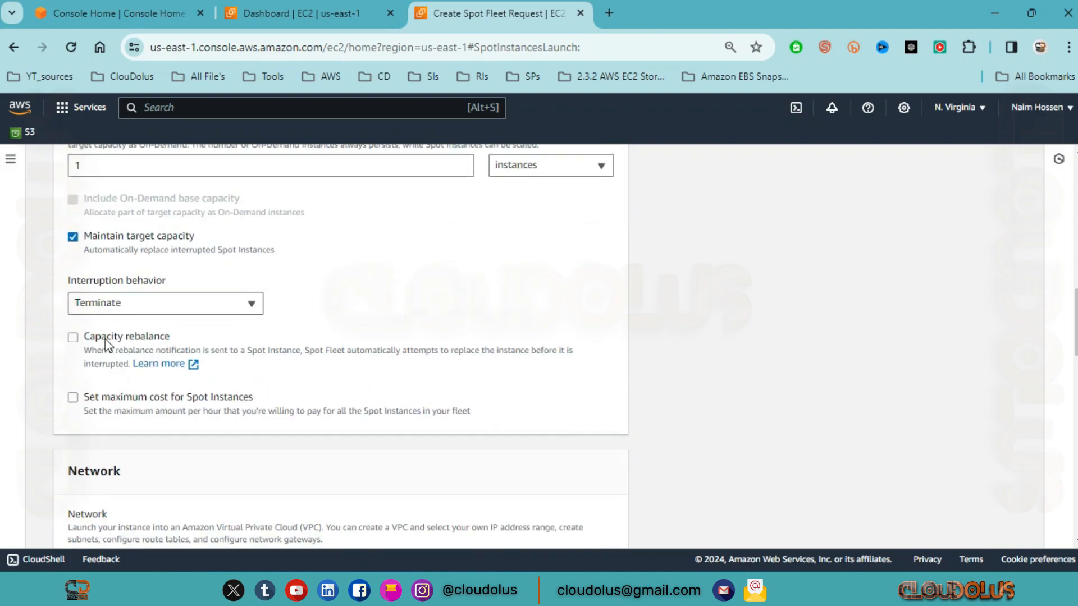
pyautogui.click(76, 337)
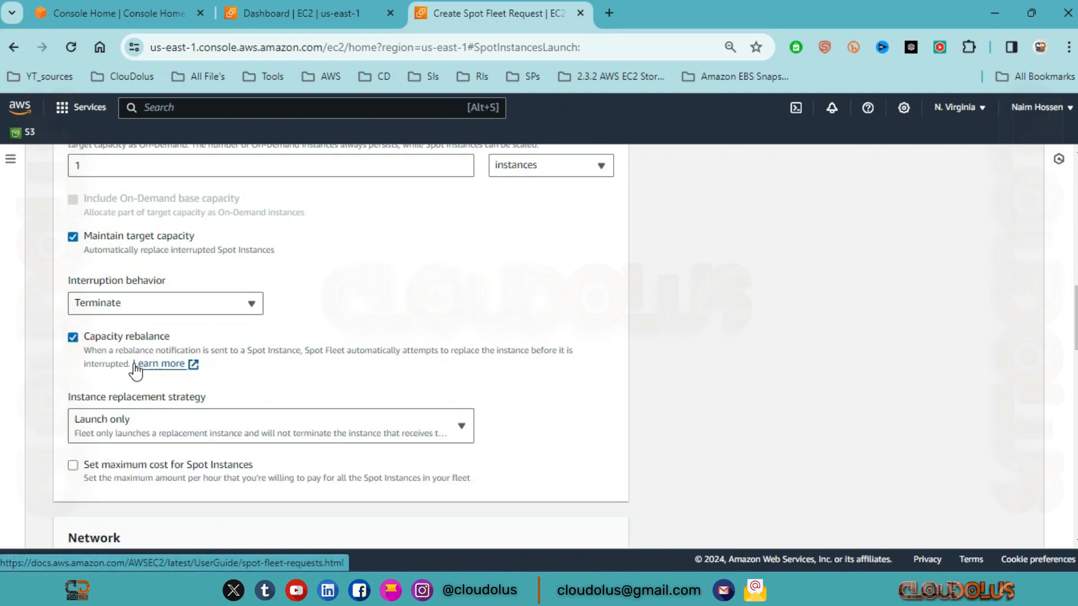
pyautogui.click(462, 430)
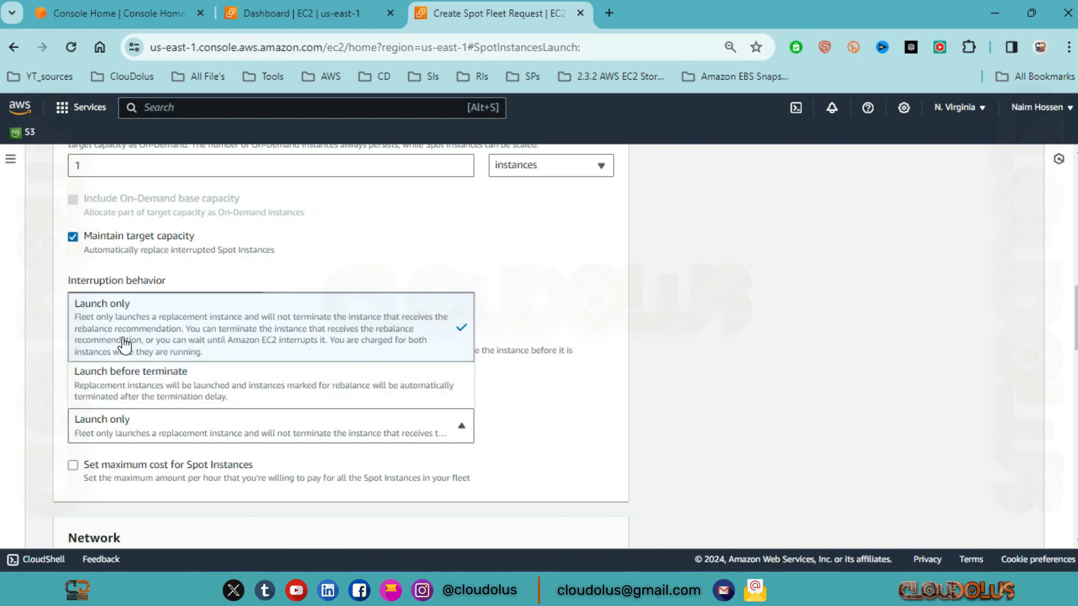
pyautogui.click(383, 250)
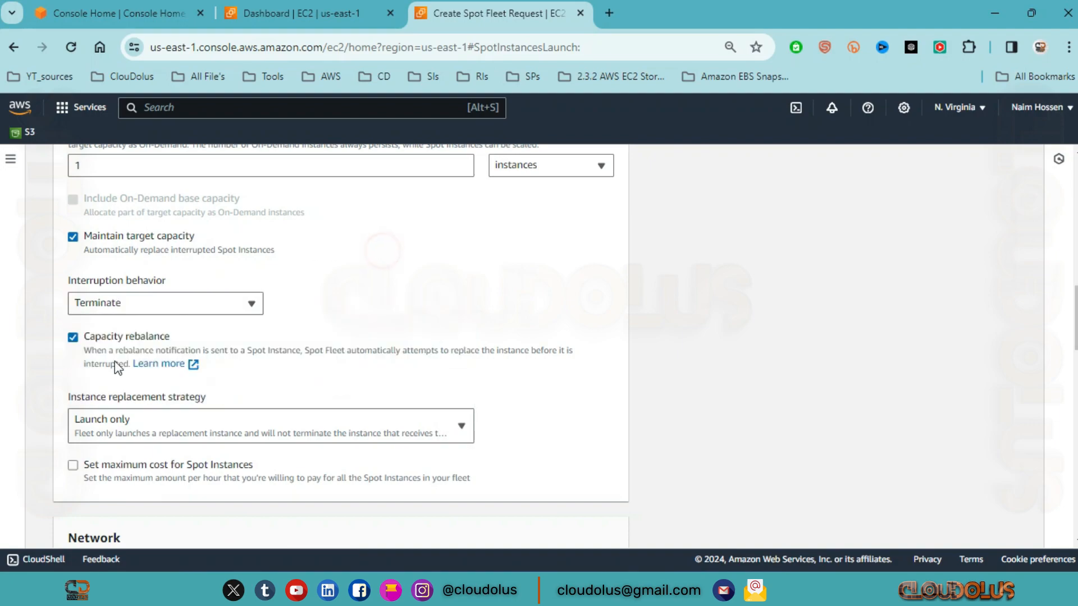
pyautogui.click(71, 337)
# Step: Enable Set maximum cost for Spot Instances and set the max cost to $5 per hour
pyautogui.scroll(-2, 81, 315)
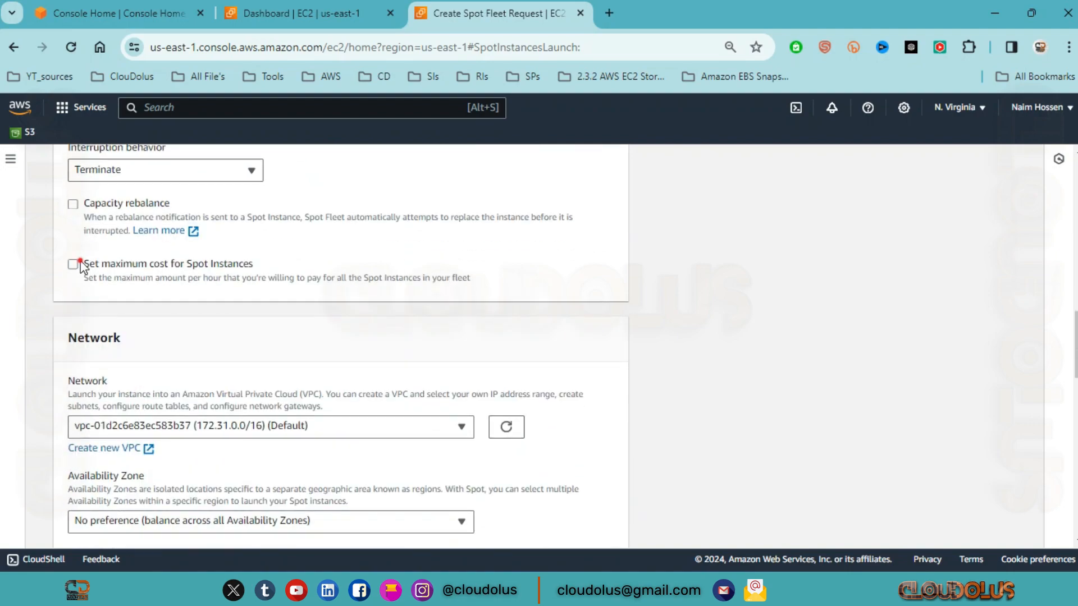
pyautogui.click(74, 264)
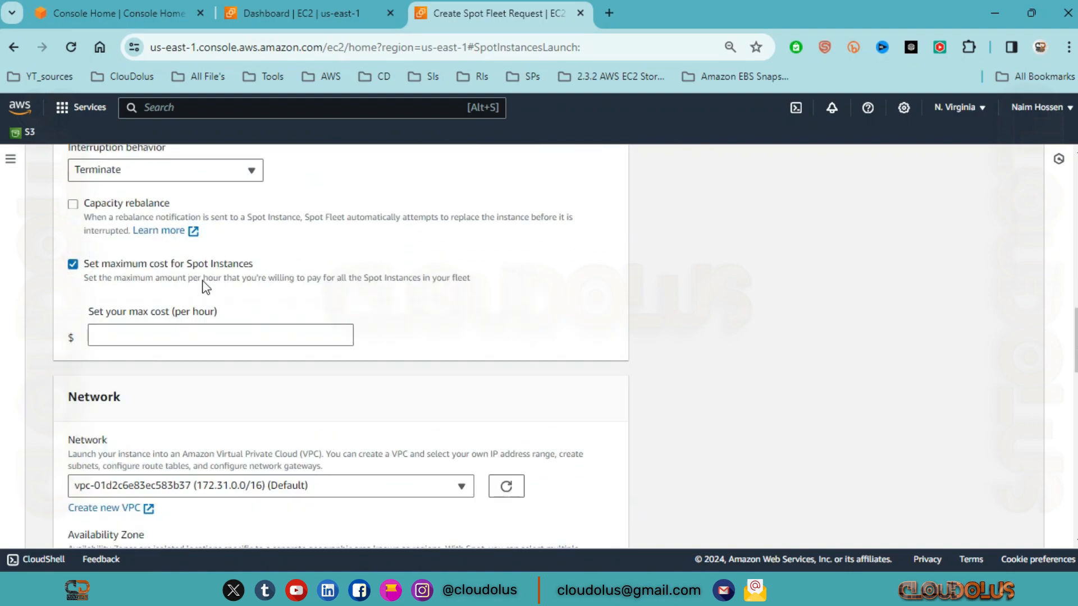
pyautogui.click(114, 328)
pyautogui.click(342, 331)
pyautogui.click(341, 331)
pyautogui.click(342, 331)
pyautogui.click(342, 332)
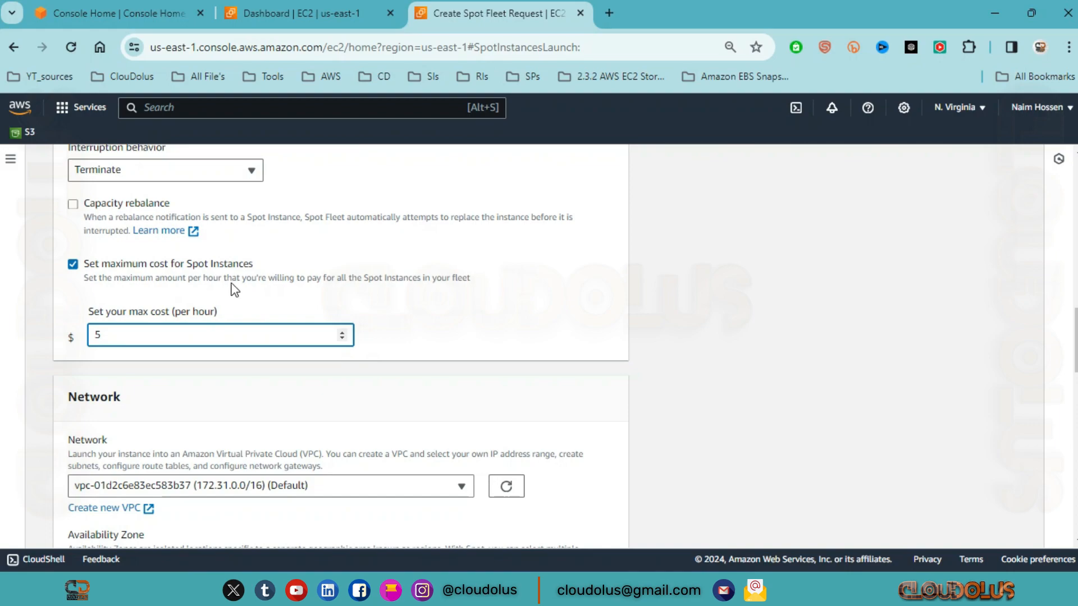
# Step: Clear the max cost per hour and set it to $0
pyautogui.doubleClick(193, 343)
pyautogui.press('BackSpace')
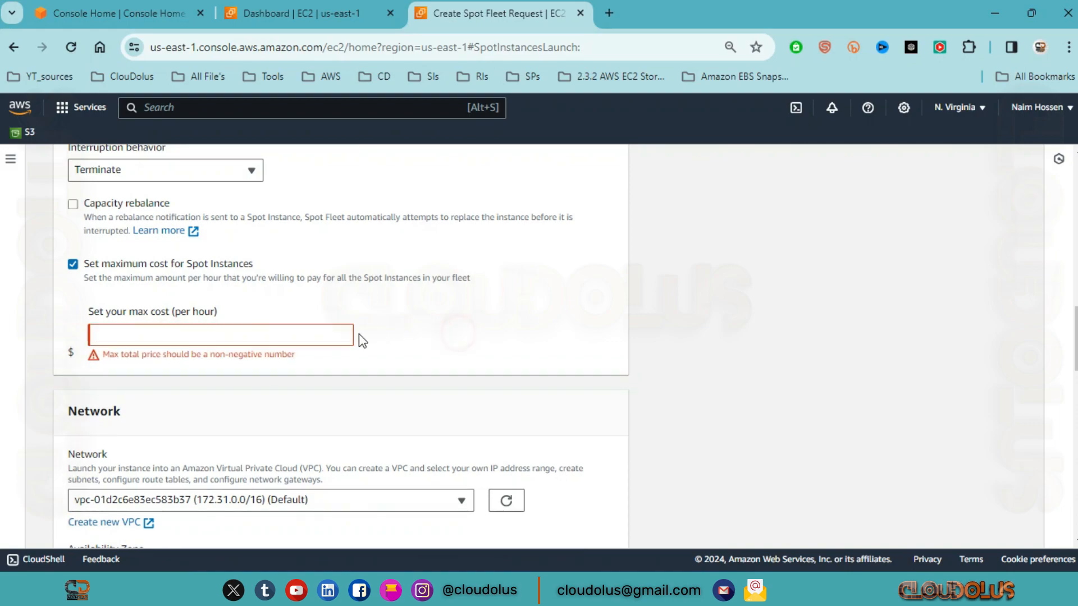
pyautogui.click(344, 337)
pyautogui.click(344, 332)
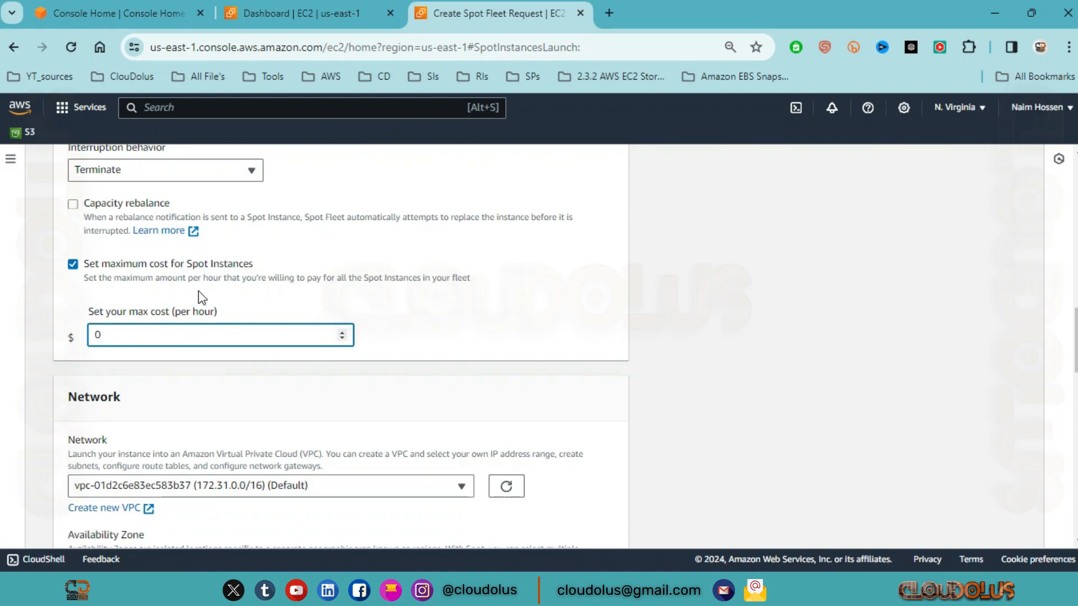
# Step: Review the VPC and Availability Zone choices, keeping the default VPC and No preference, and refresh the VPC list
pyautogui.scroll(-2, 168, 303)
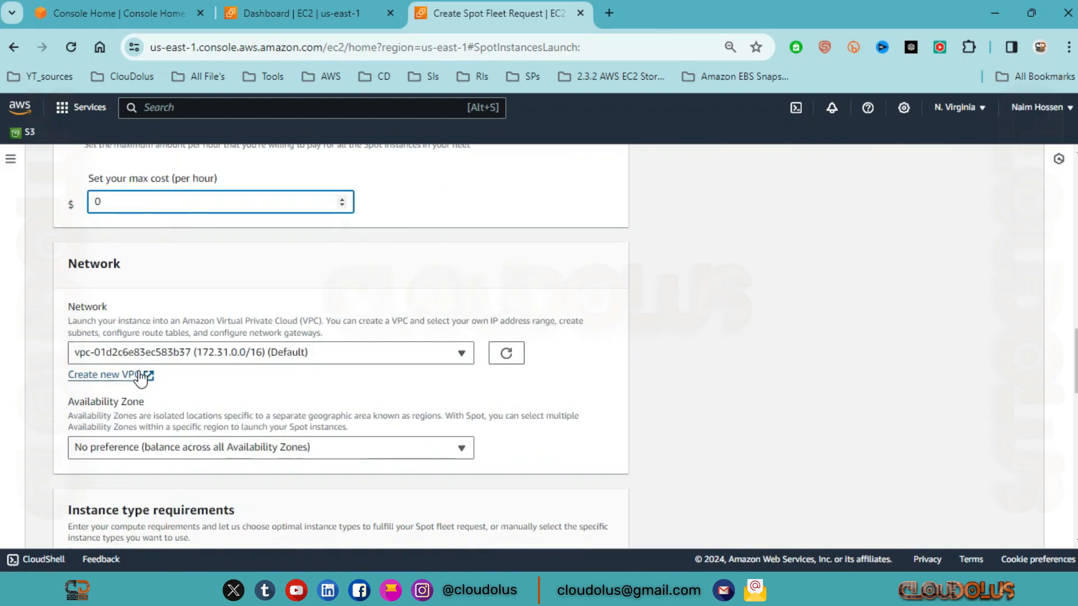
pyautogui.click(461, 354)
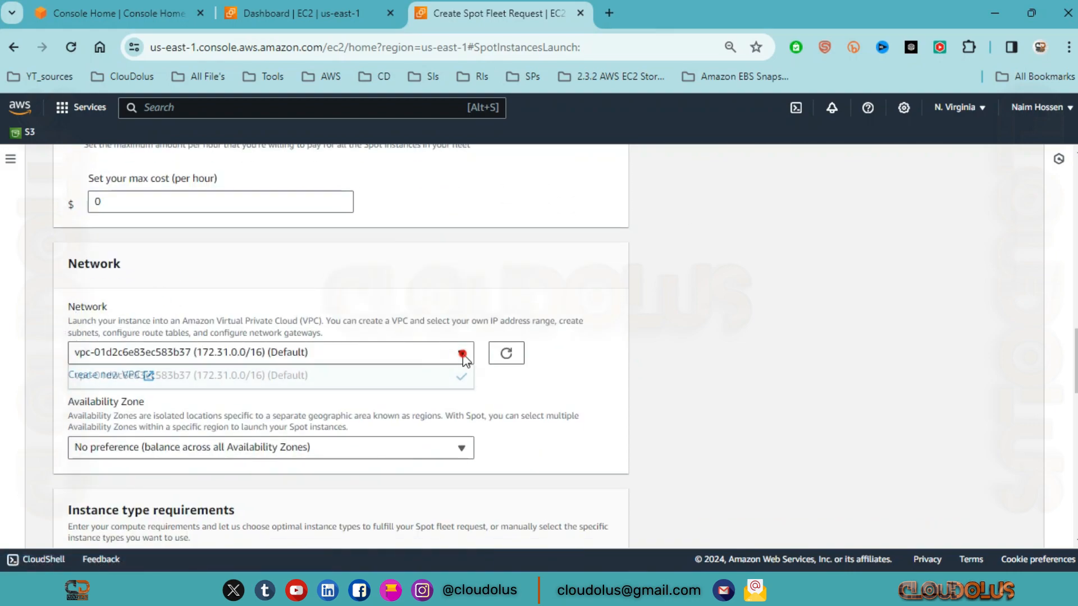
pyautogui.click(269, 373)
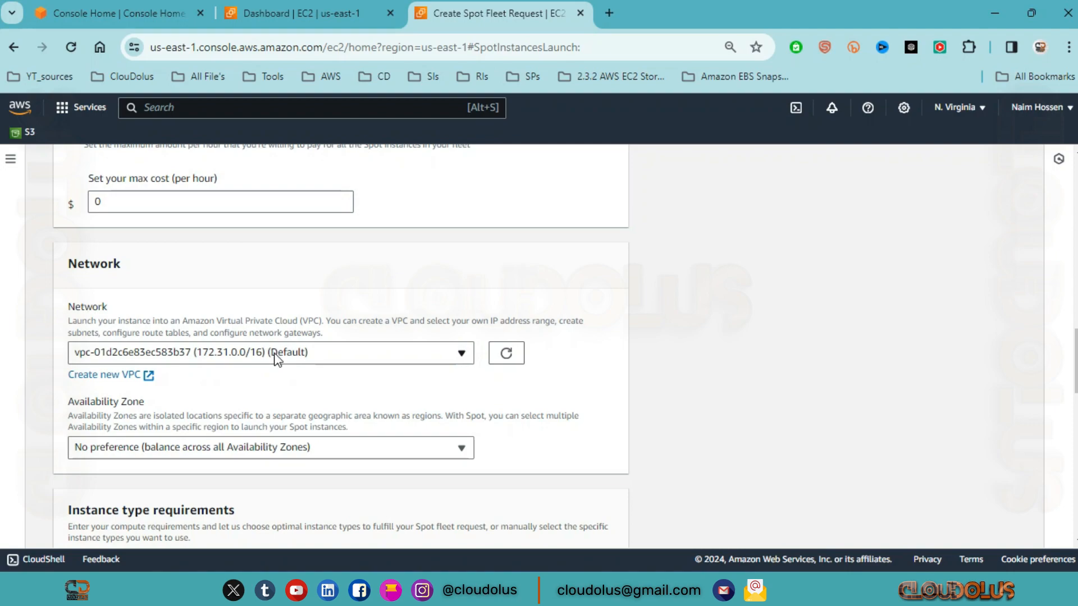
pyautogui.scroll(-2, 275, 359)
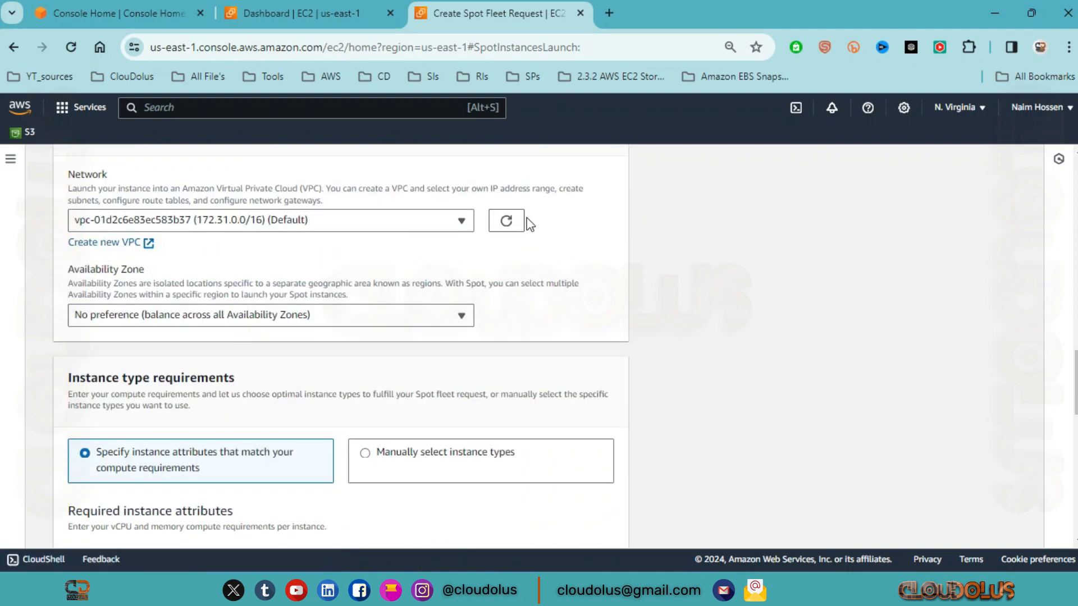
pyautogui.click(508, 221)
pyautogui.click(306, 314)
pyautogui.click(440, 313)
# Step: Switch the instance type requirements to Manually select instance types and review the fleet's instance type table
pyautogui.scroll(-3, 151, 343)
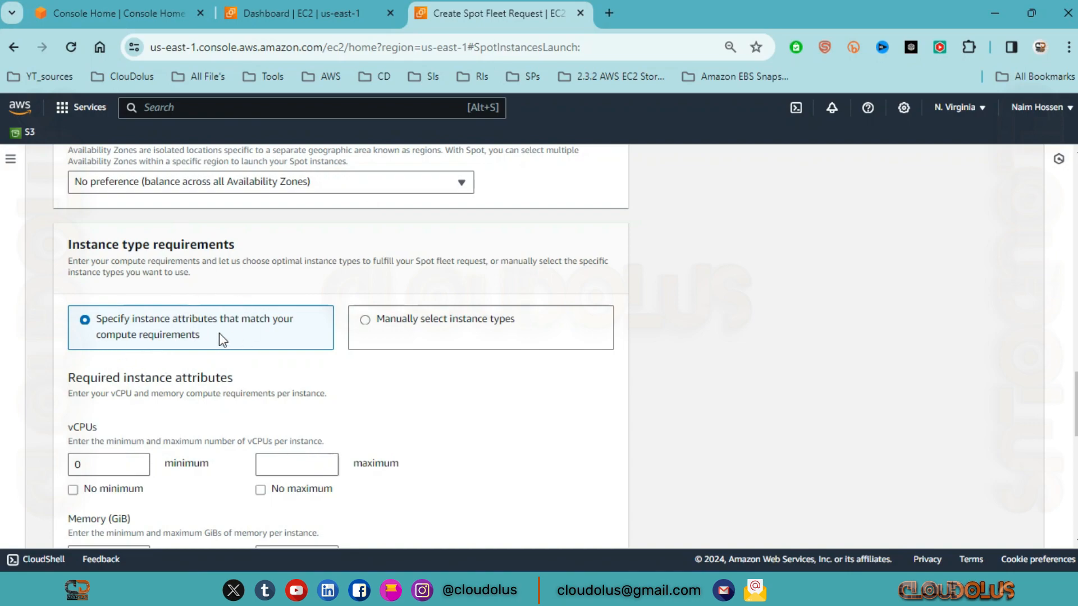
pyautogui.click(529, 354)
pyautogui.click(354, 321)
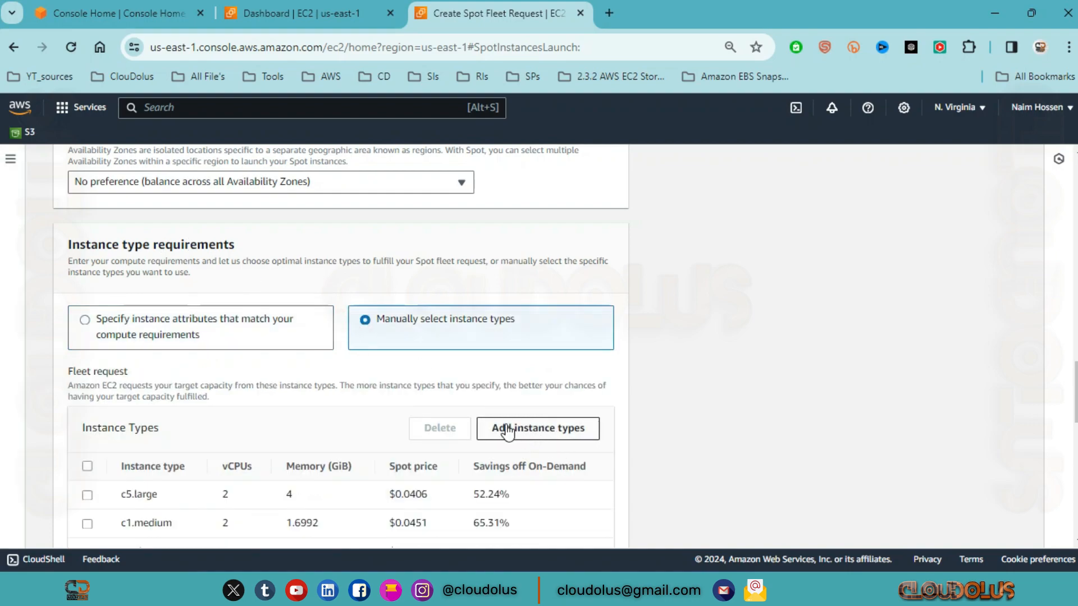
pyautogui.scroll(-2, 219, 435)
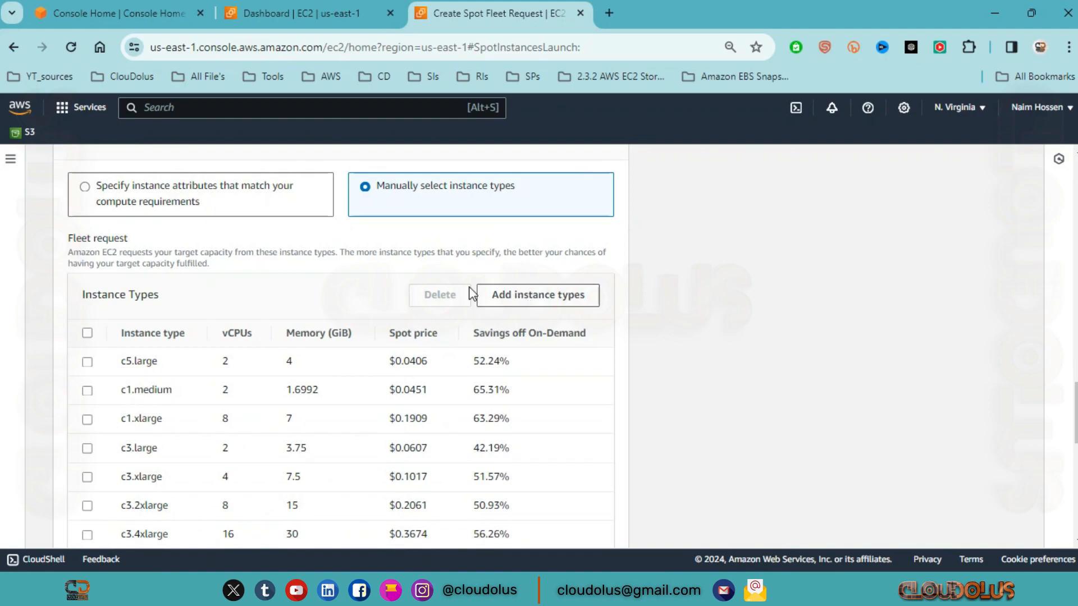
# Step: Switch the instance type requirements to Specify instance attributes that match your compute requirements and review the vCPU and memory limits
pyautogui.click(148, 212)
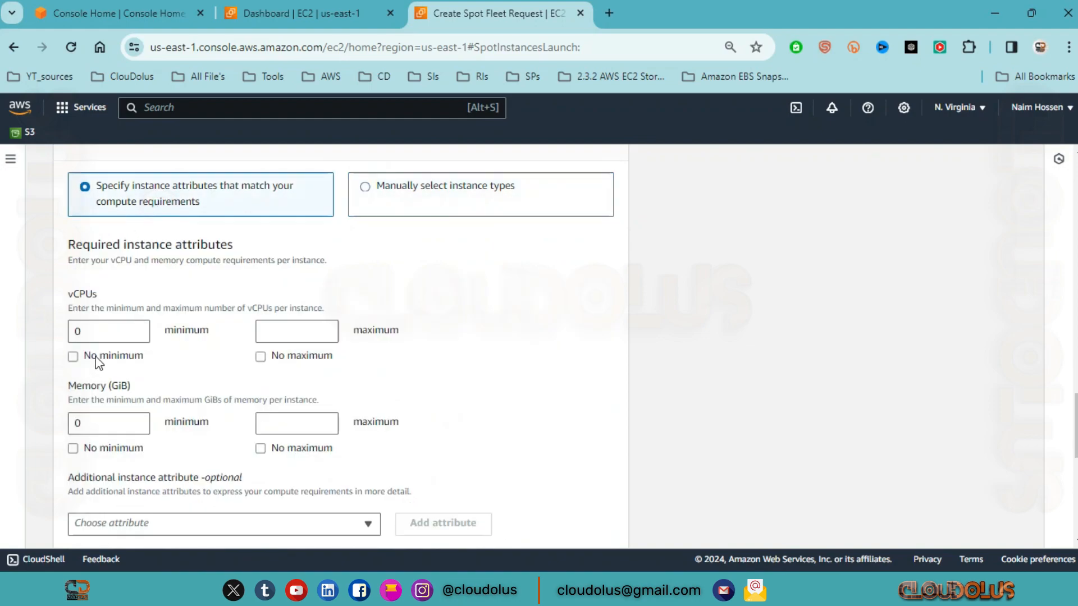
pyautogui.click(114, 330)
pyautogui.click(107, 422)
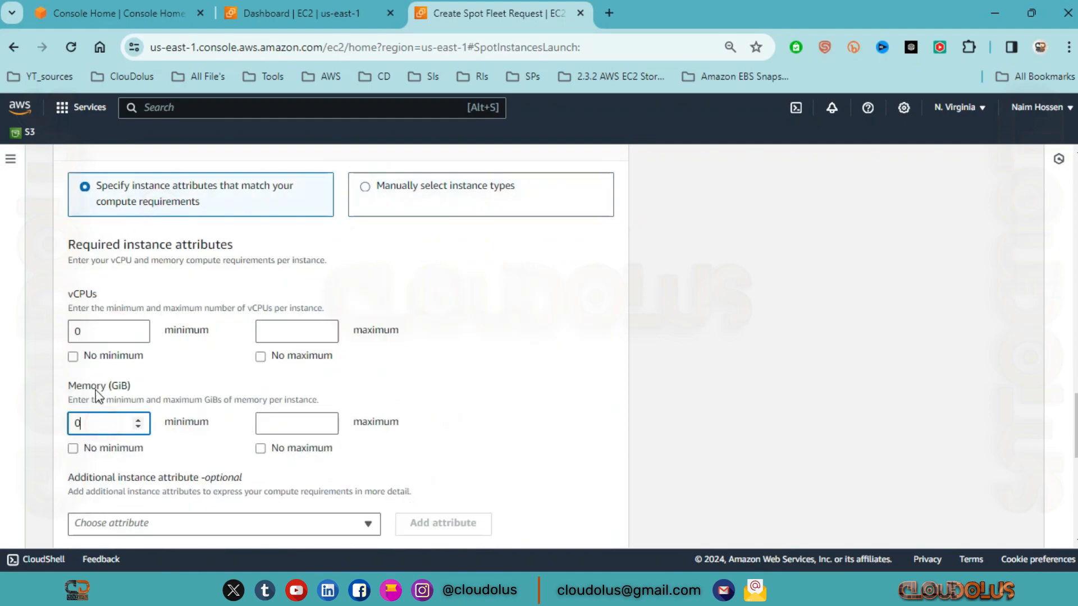
pyautogui.click(92, 332)
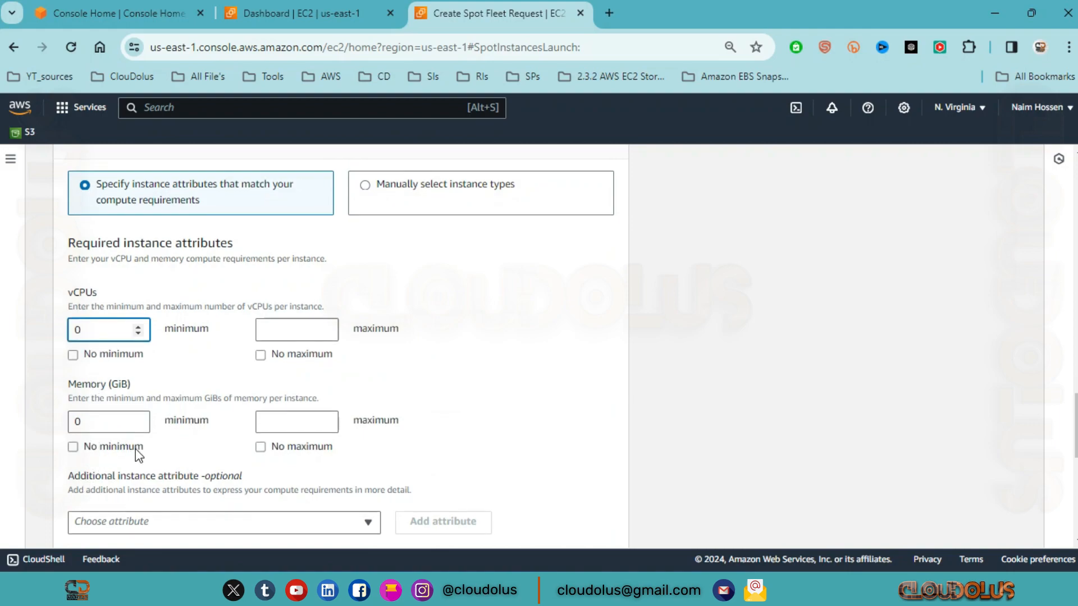
pyautogui.scroll(-2, 137, 453)
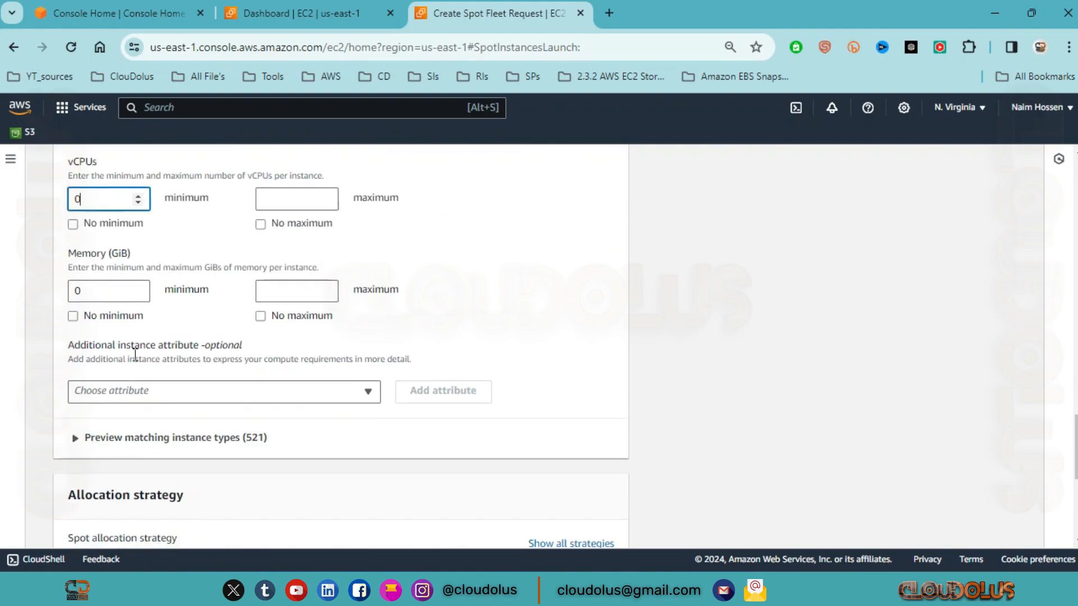
# Step: Browse the additional instance attributes and add Memory per vCPU (GiB) to the requirements
pyautogui.click(235, 396)
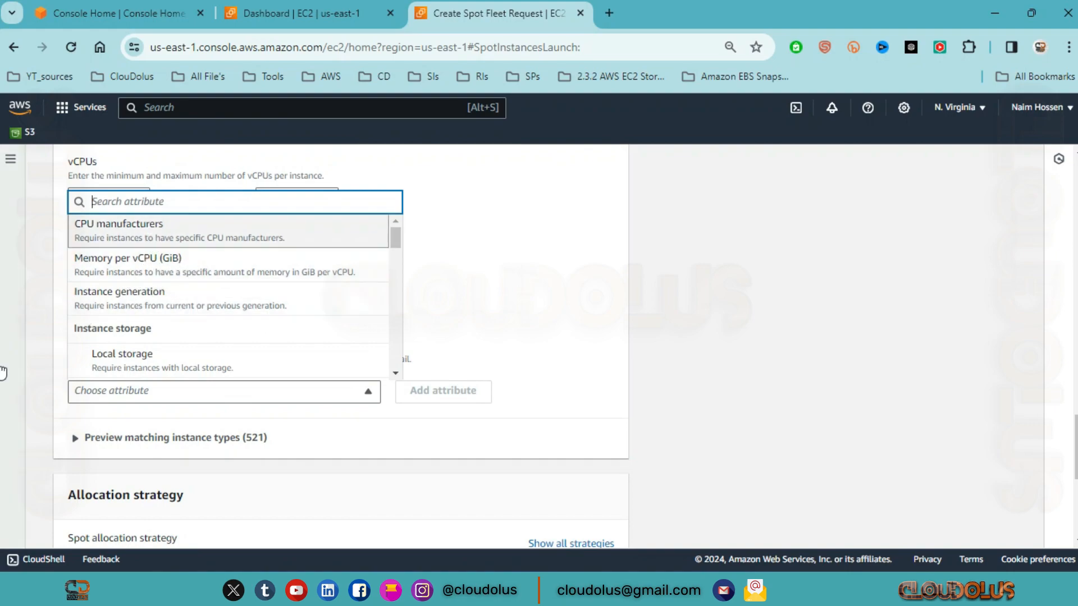
pyautogui.click(517, 343)
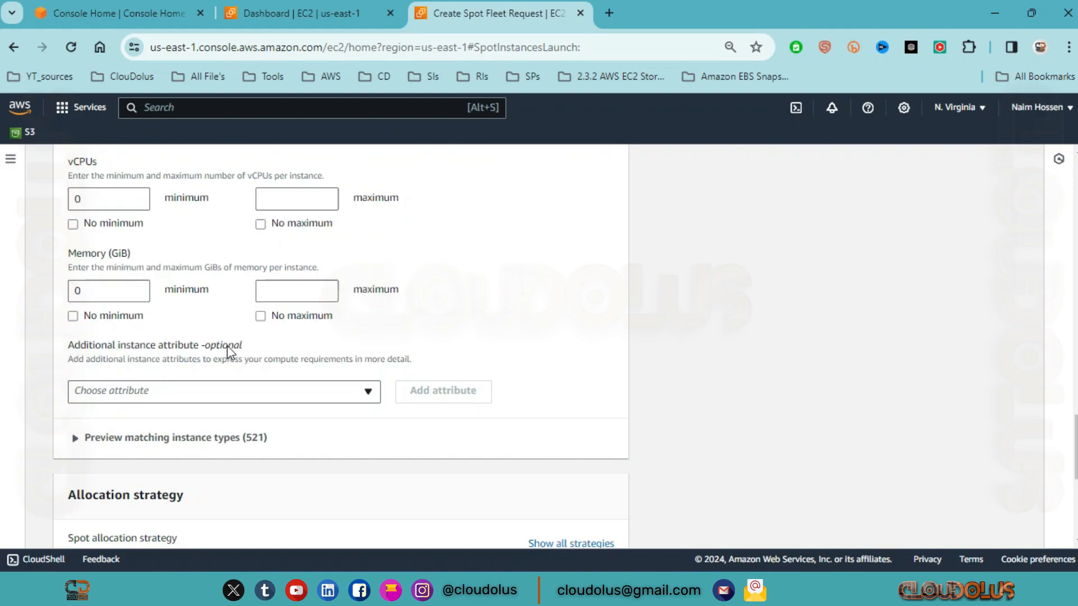
pyautogui.click(223, 395)
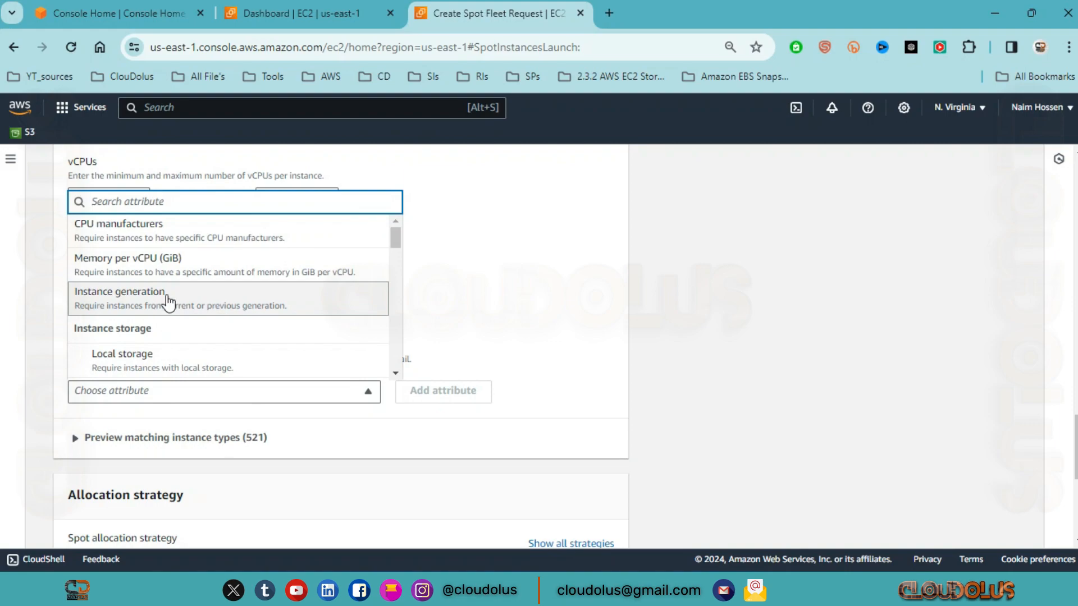
pyautogui.click(175, 266)
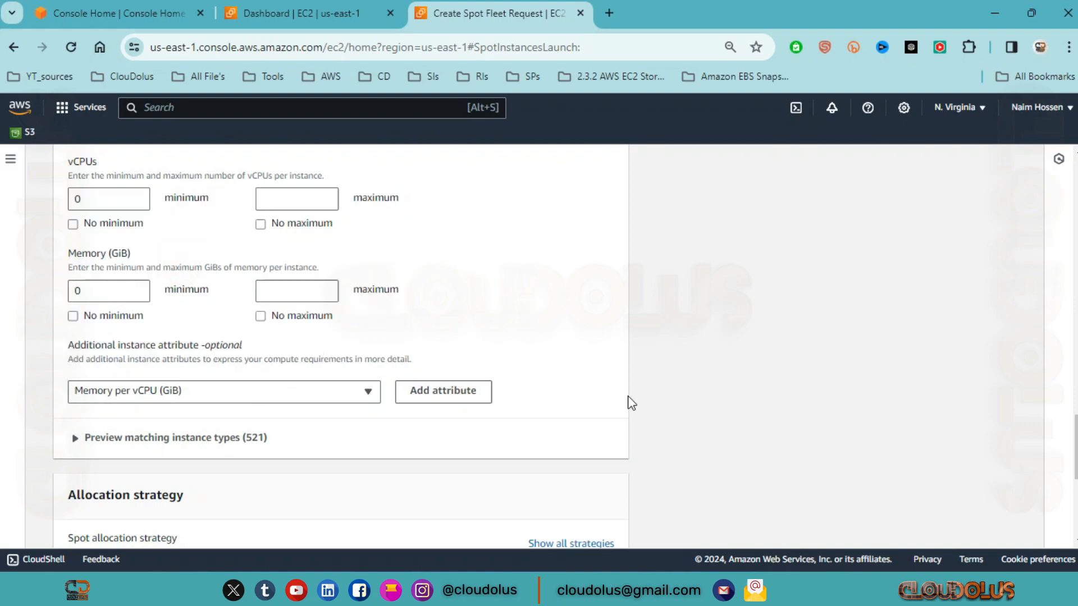
pyautogui.click(440, 400)
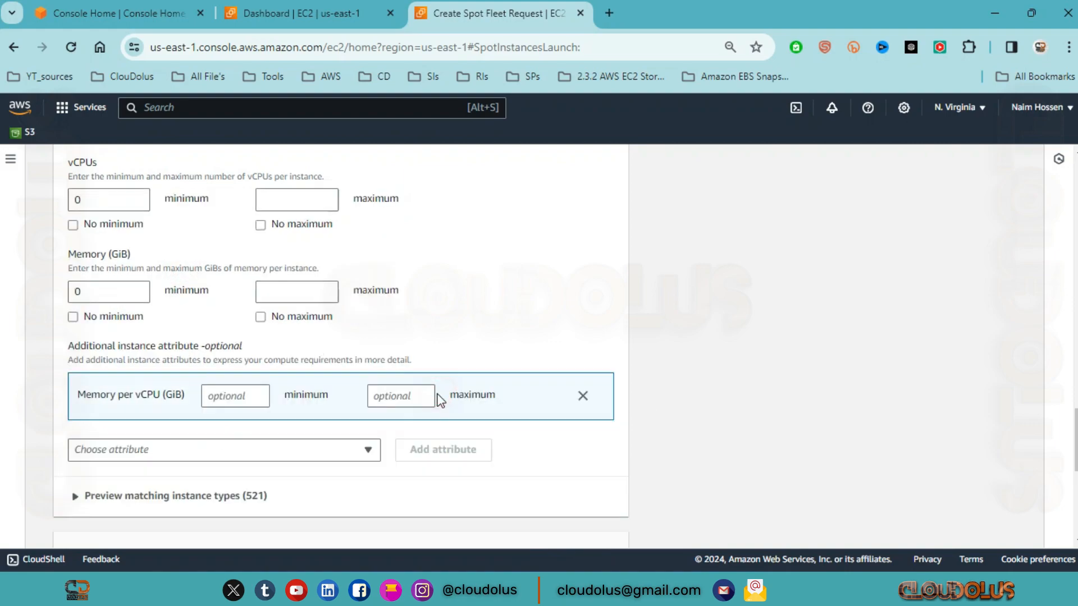
# Step: Check the minimum and maximum fields of the Memory per vCPU (GiB) attribute and remove the attribute
pyautogui.click(233, 397)
pyautogui.click(397, 396)
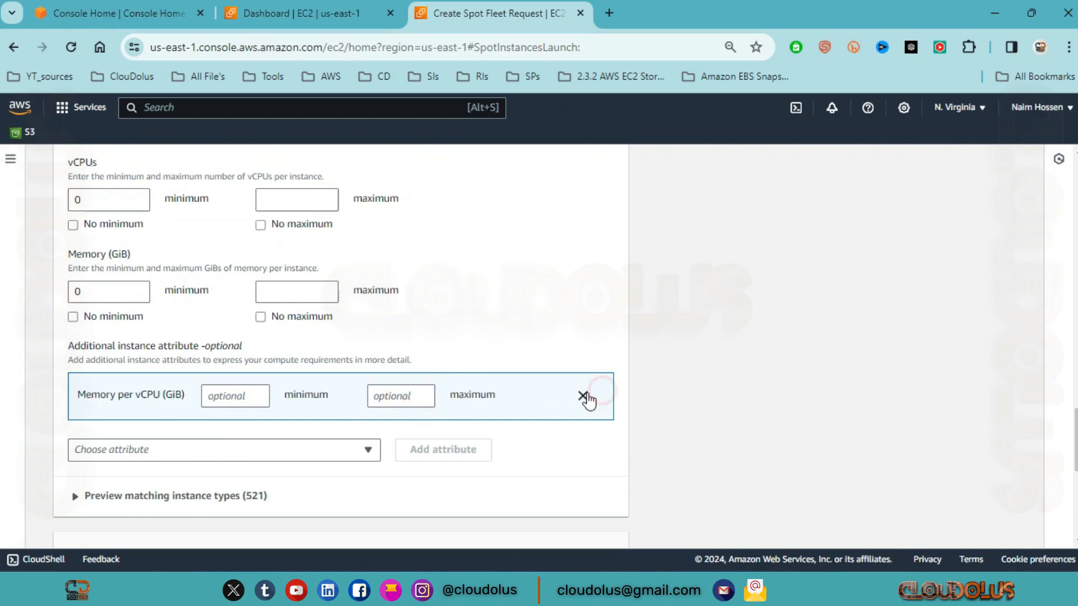
pyautogui.click(582, 395)
# Step: Expand the preview of matching instance types, look through the listed types, and collapse it
pyautogui.scroll(-2, 197, 380)
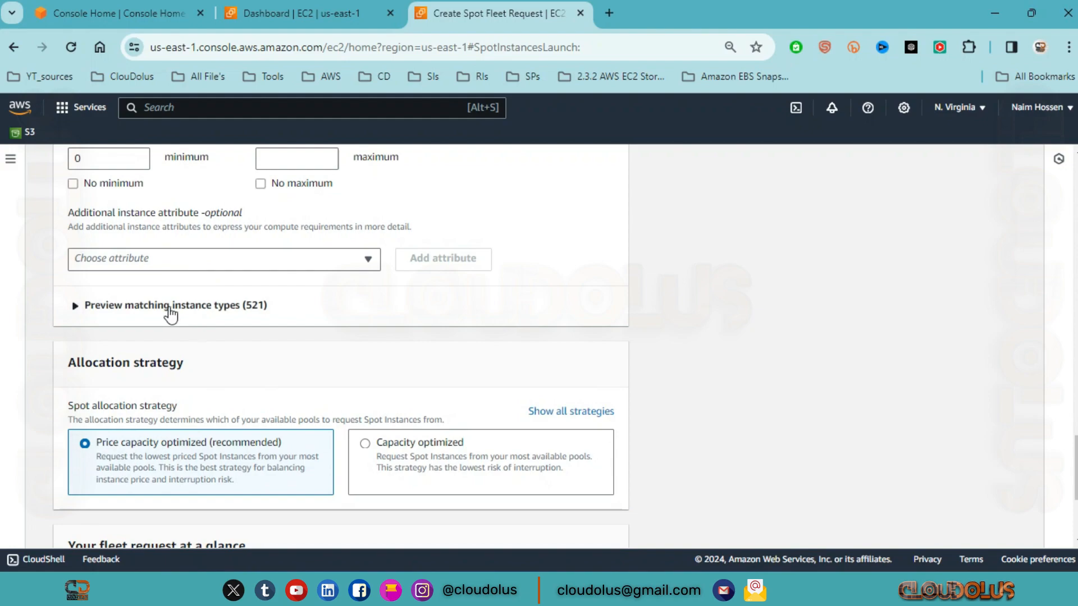
pyautogui.click(73, 305)
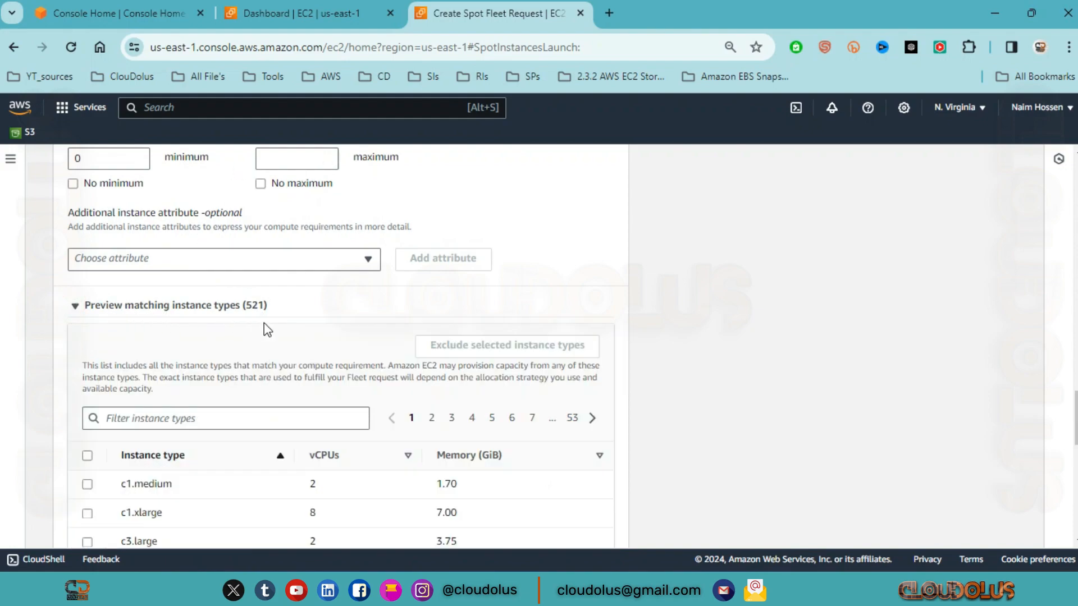
pyautogui.scroll(-2, 264, 273)
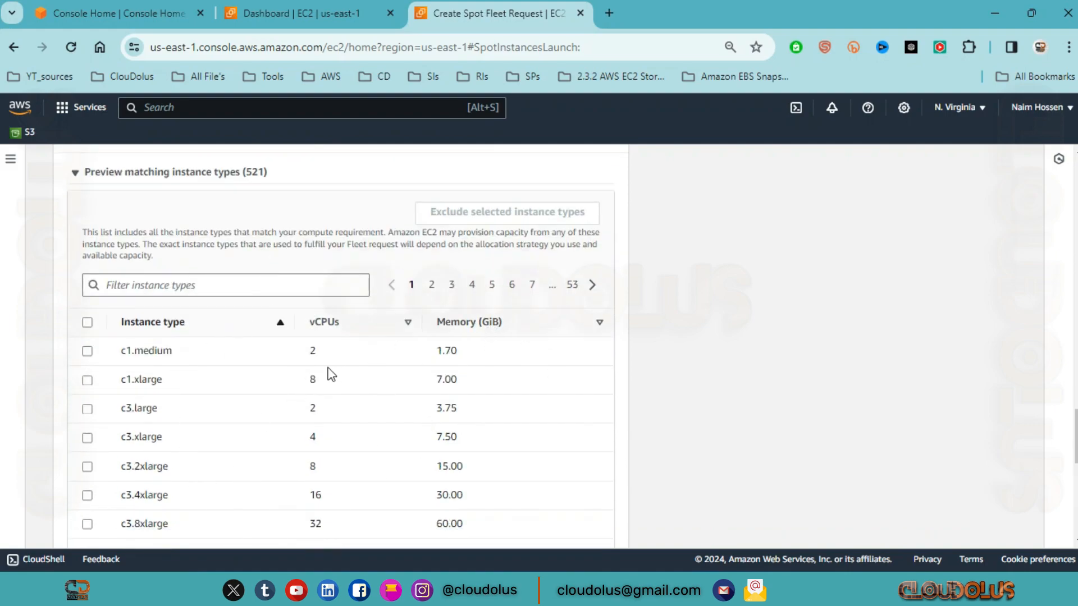
pyautogui.scroll(-5, 289, 345)
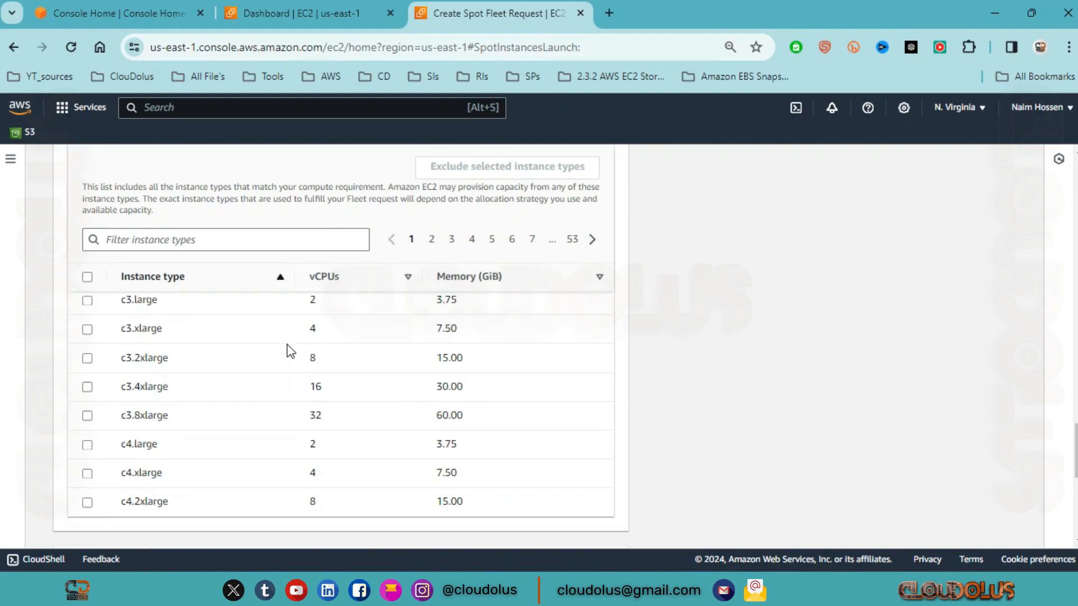
pyautogui.scroll(5, 480, 351)
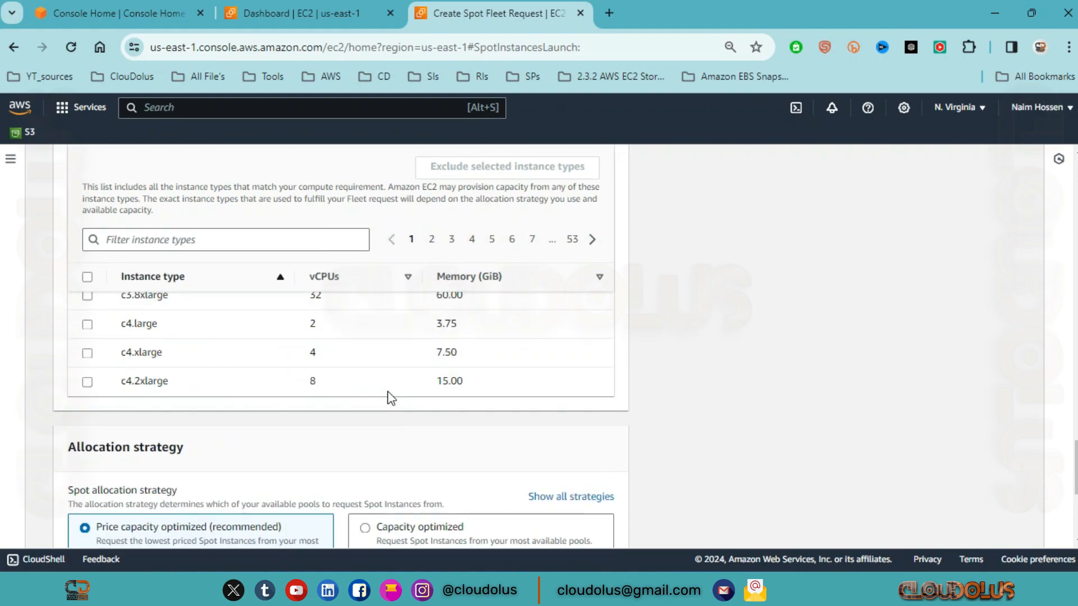
pyautogui.click(81, 306)
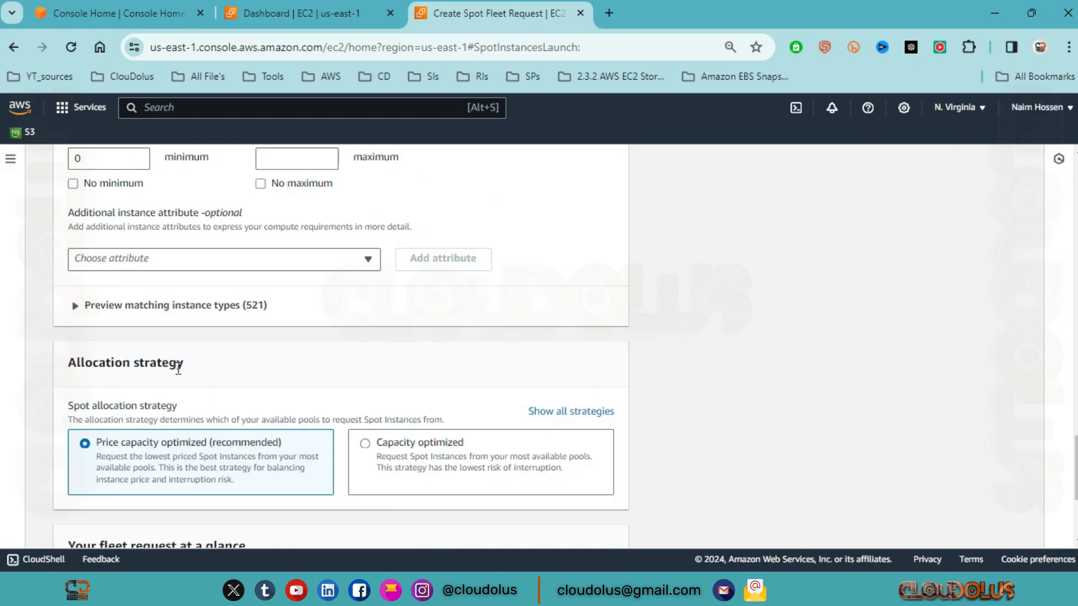
# Step: Try the Capacity optimized Spot allocation strategy and return to Price capacity optimized (recommended)
pyautogui.scroll(-3, 165, 247)
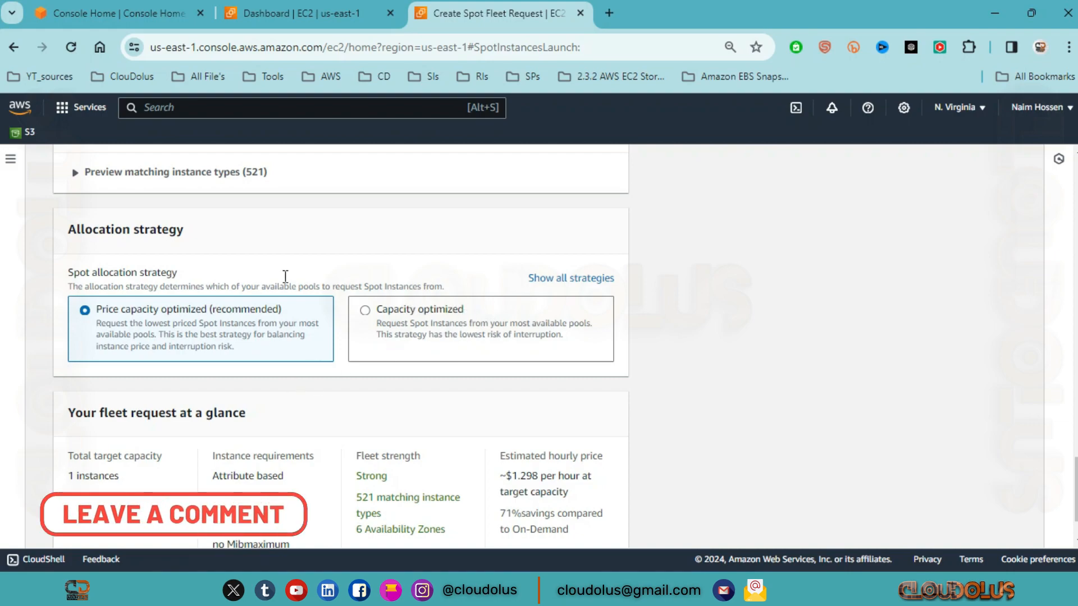
pyautogui.click(359, 328)
pyautogui.click(148, 332)
# Step: Examine the fleet request summary as a whole against the network and instance type settings above it
pyautogui.scroll(-2, 281, 359)
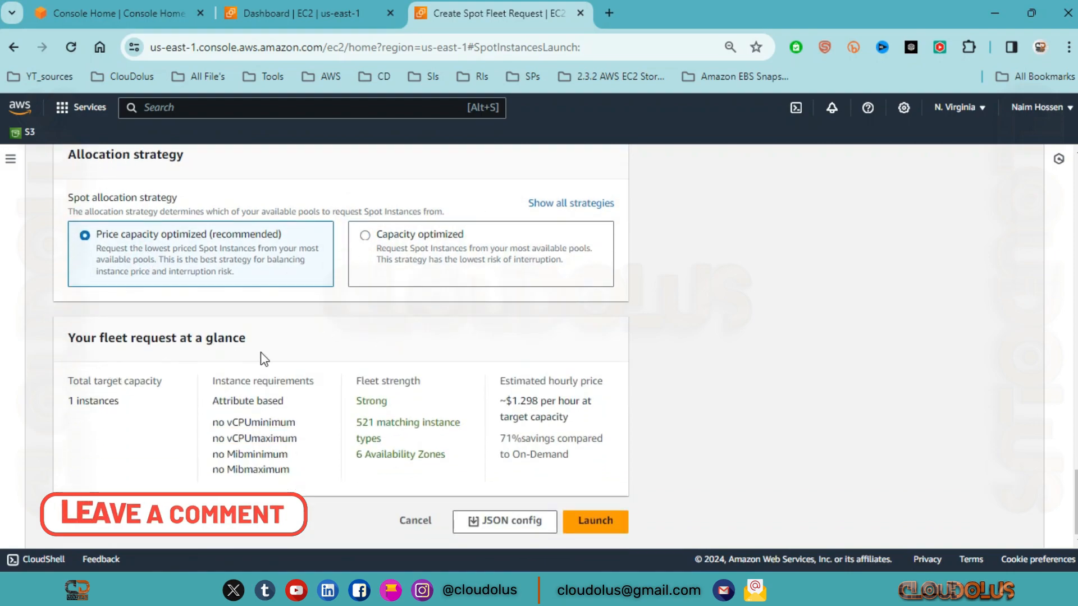
pyautogui.moveTo(260, 339); pyautogui.dragTo(78, 345)
pyautogui.click(254, 333)
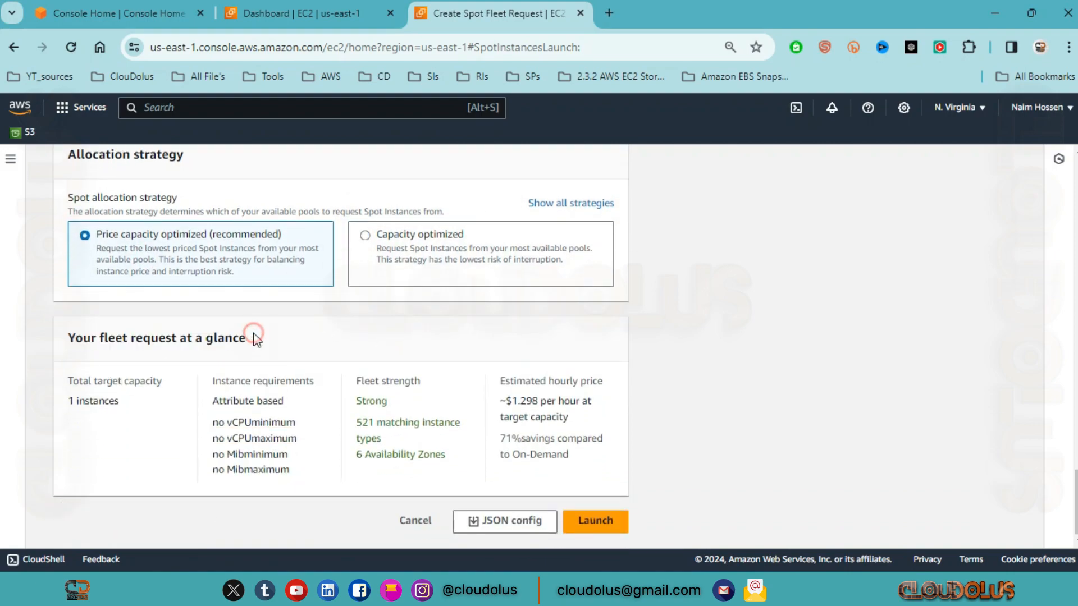
pyautogui.scroll(10, 331, 276)
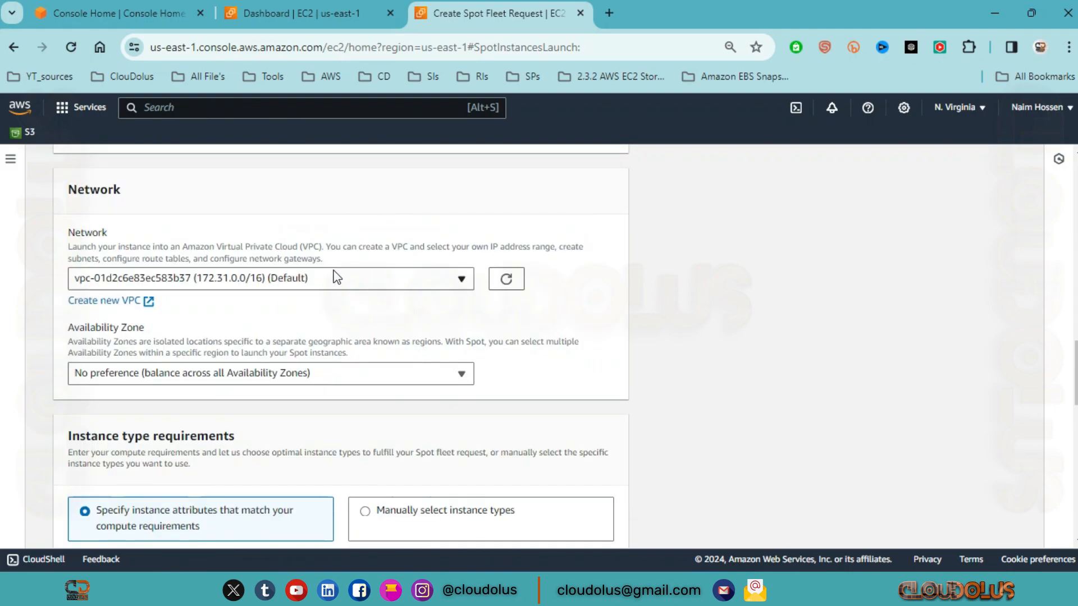
pyautogui.scroll(-10, 332, 277)
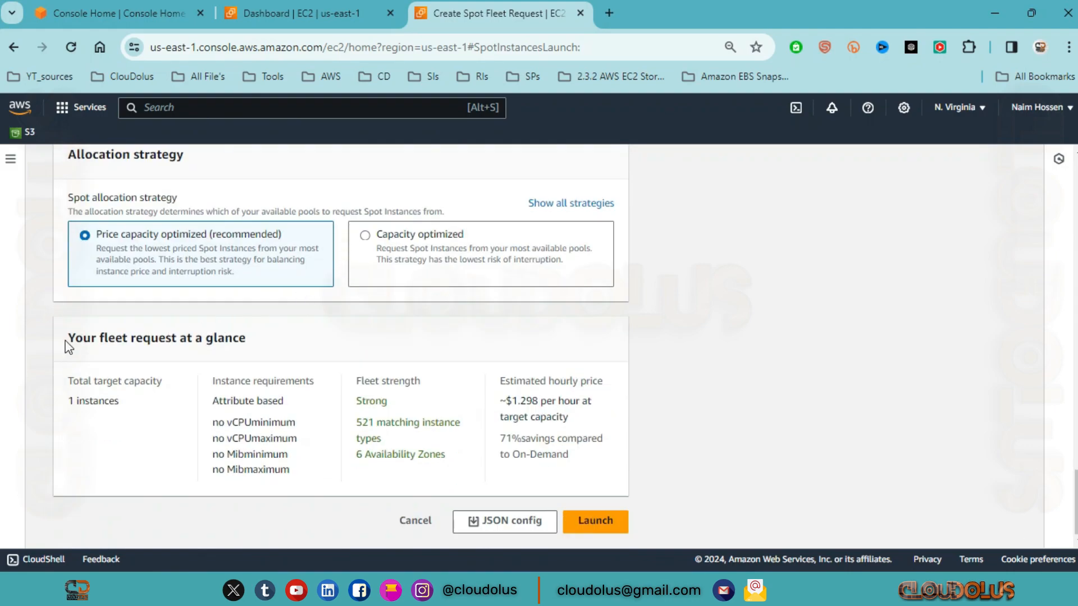
pyautogui.moveTo(67, 340); pyautogui.dragTo(611, 456)
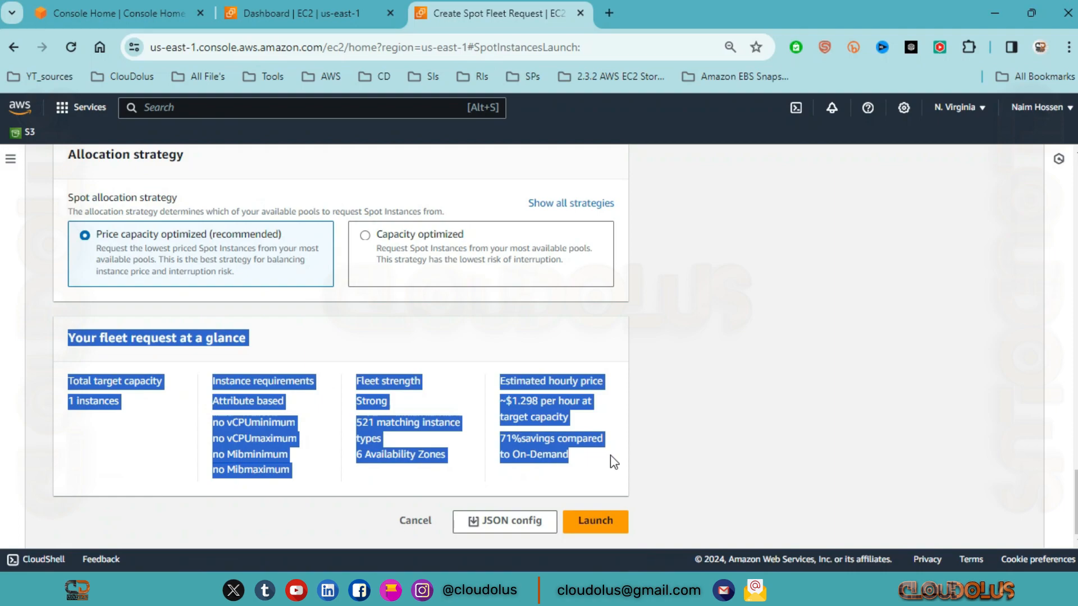
pyautogui.click(679, 425)
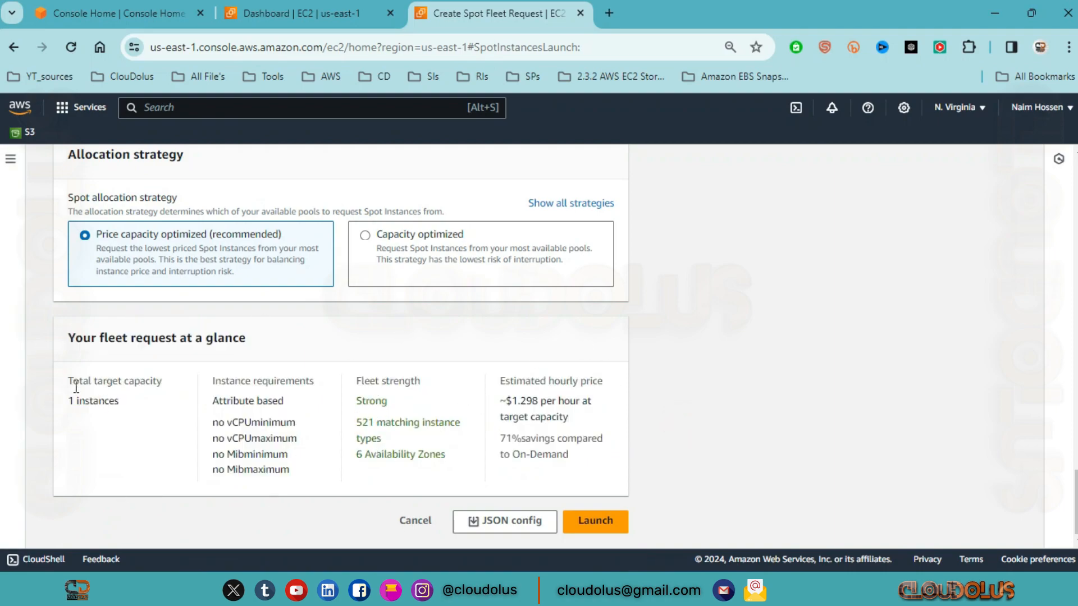
# Step: Read the summary's total target capacity, instance requirements, fleet strength and estimated hourly price
pyautogui.moveTo(134, 403); pyautogui.dragTo(57, 401)
pyautogui.moveTo(293, 402); pyautogui.dragTo(211, 403)
pyautogui.moveTo(298, 424); pyautogui.dragTo(218, 424)
pyautogui.click(293, 461)
pyautogui.moveTo(293, 462); pyautogui.dragTo(236, 455)
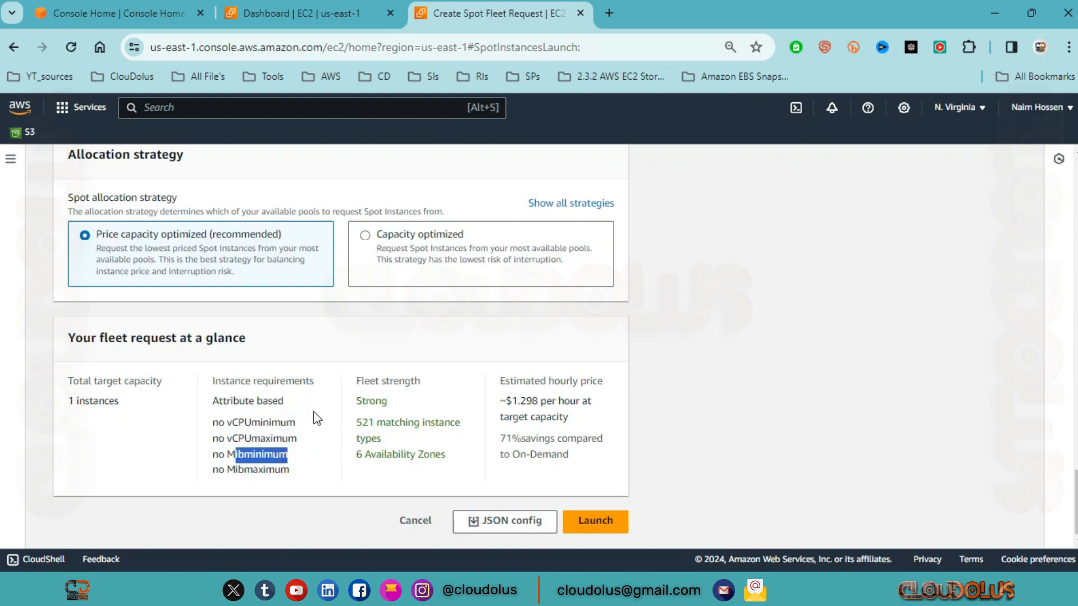
pyautogui.moveTo(401, 409); pyautogui.dragTo(278, 407)
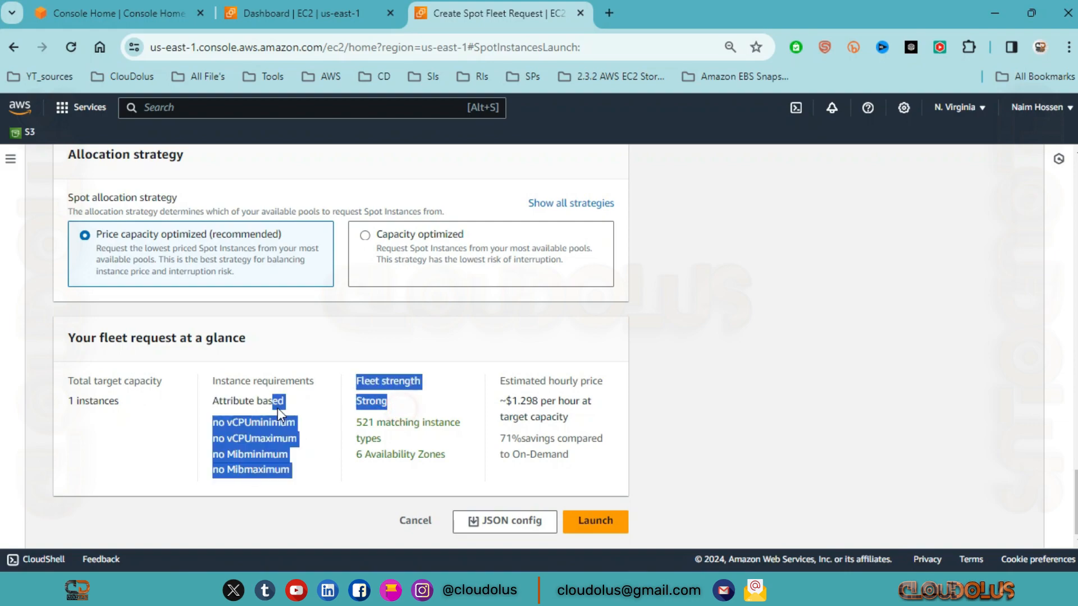
pyautogui.click(428, 401)
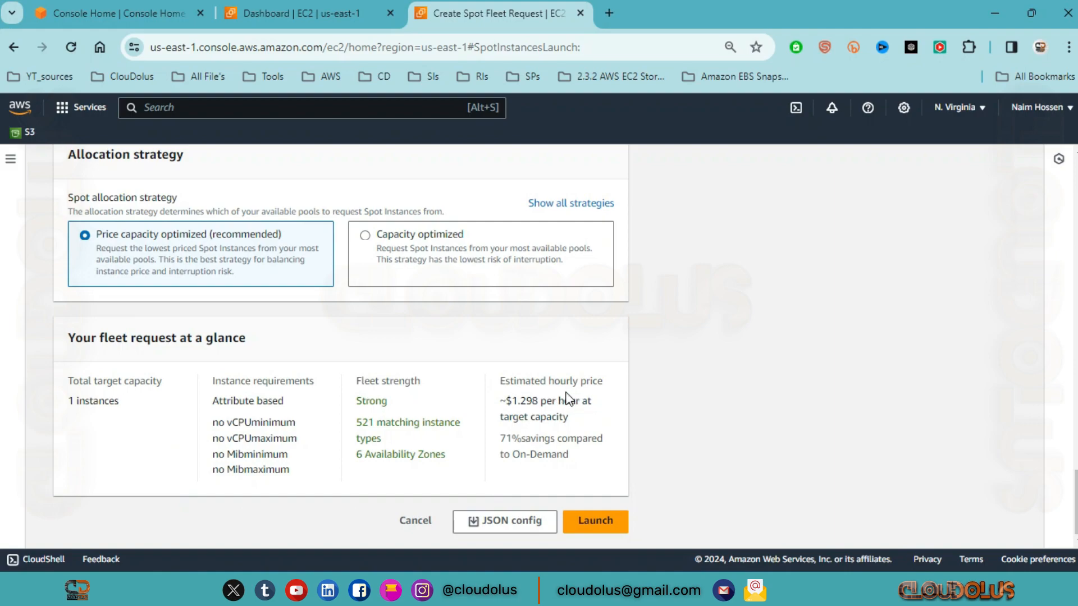
# Step: Leave the fleet request form for the Spot requests list and sort the list by Status in descending order
pyautogui.scroll(20, 565, 395)
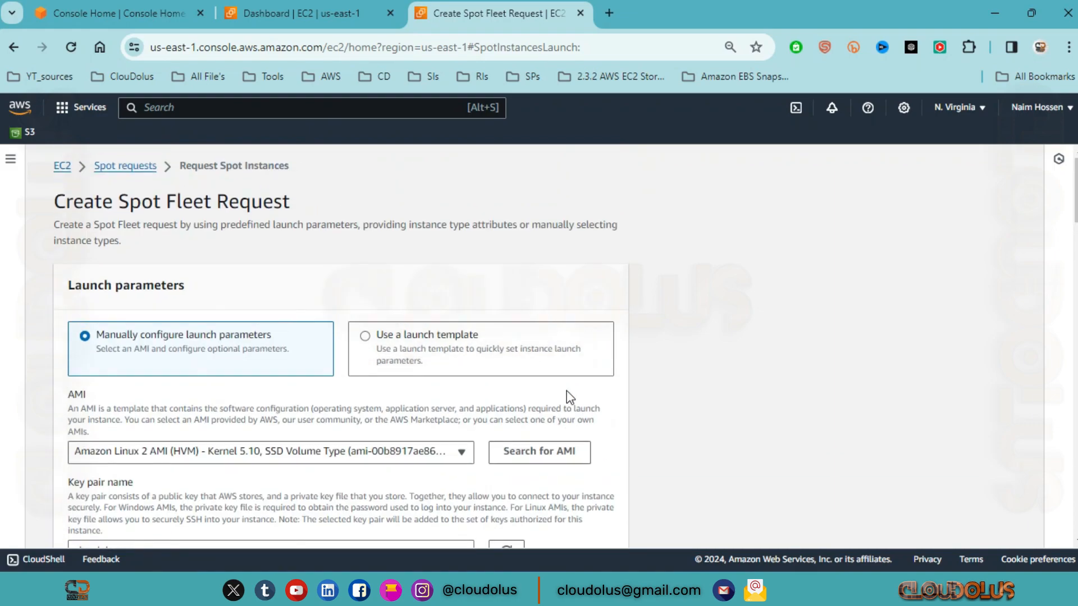
pyautogui.click(127, 166)
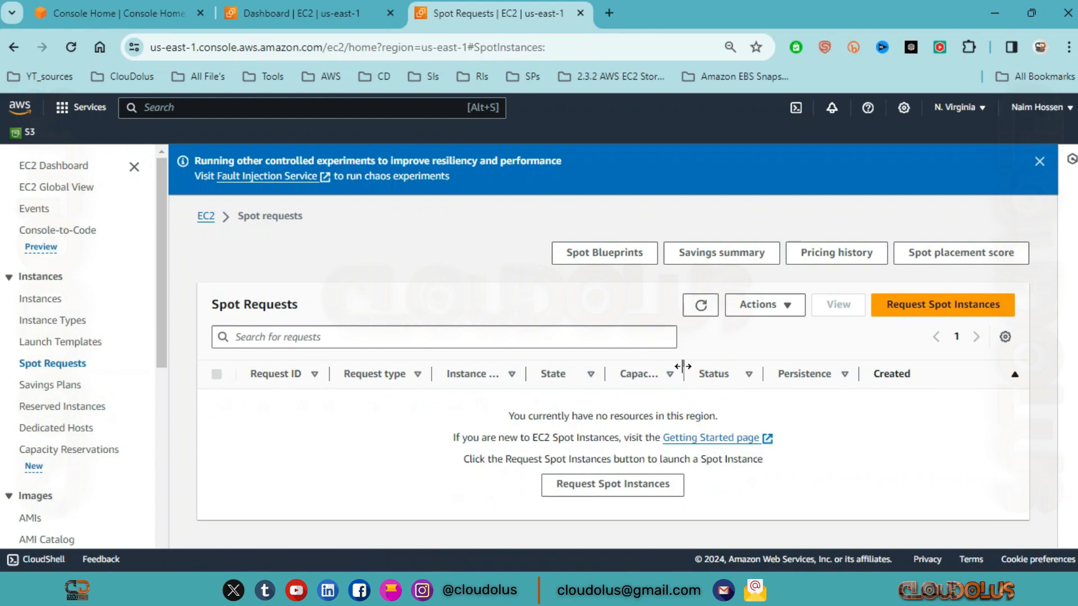
pyautogui.click(744, 383)
pyautogui.click(746, 379)
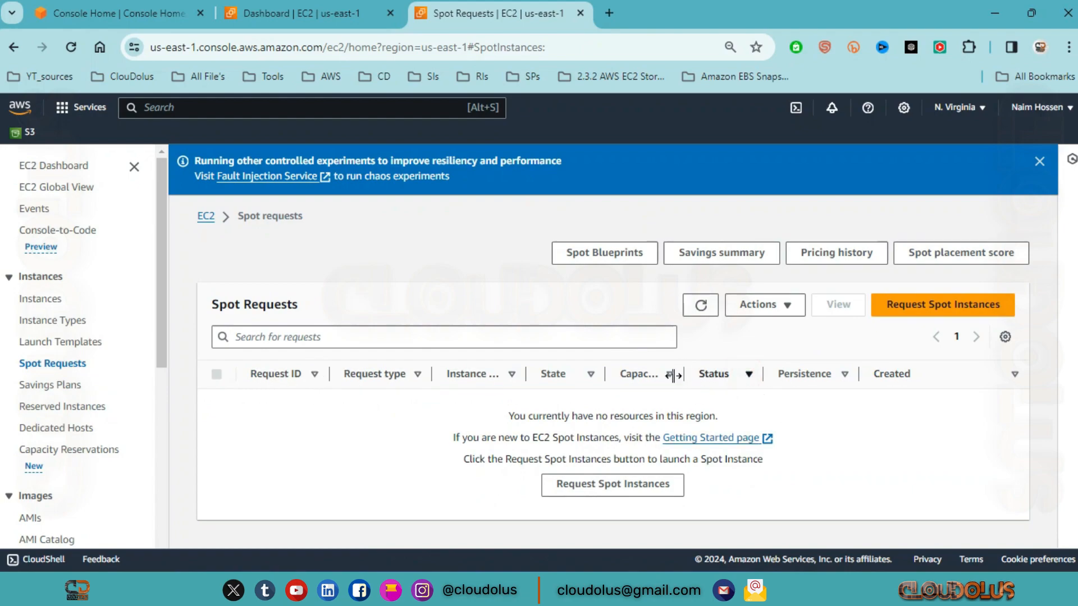